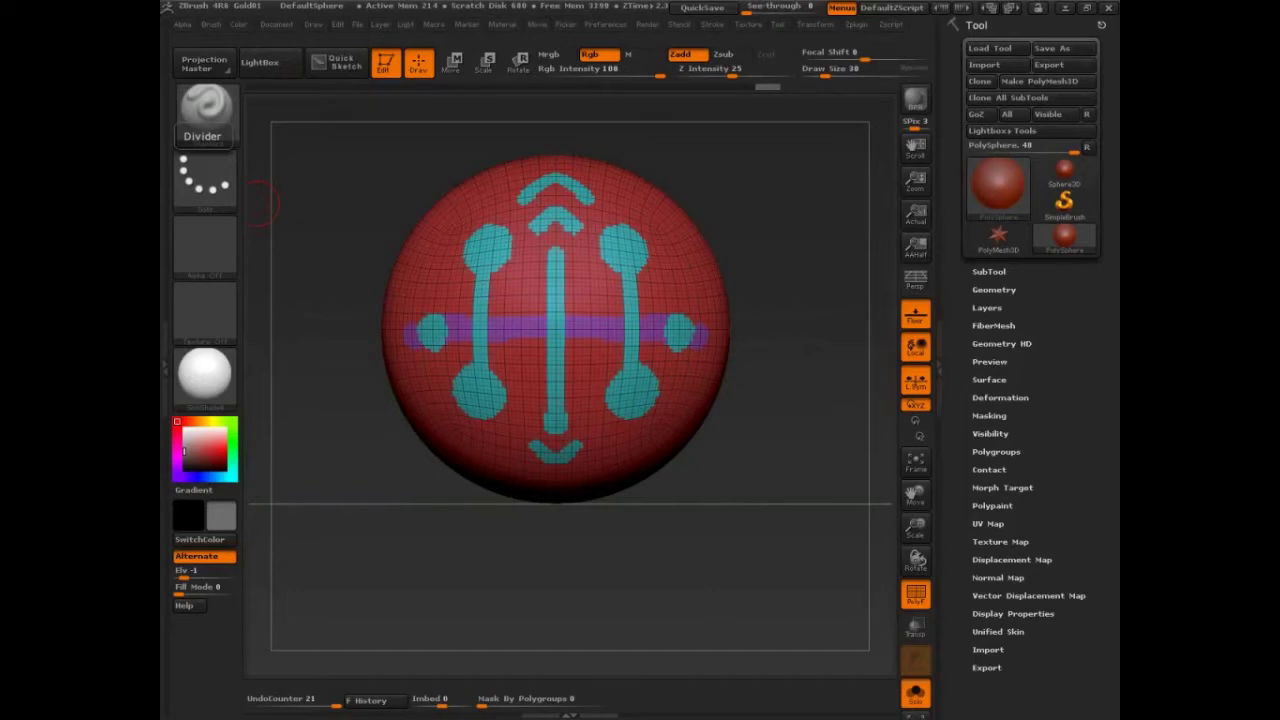
# Undo the existing polygroups and masks on the sphere, back to one plain red polygroup.
pyautogui.hotkey('shift', 'd')
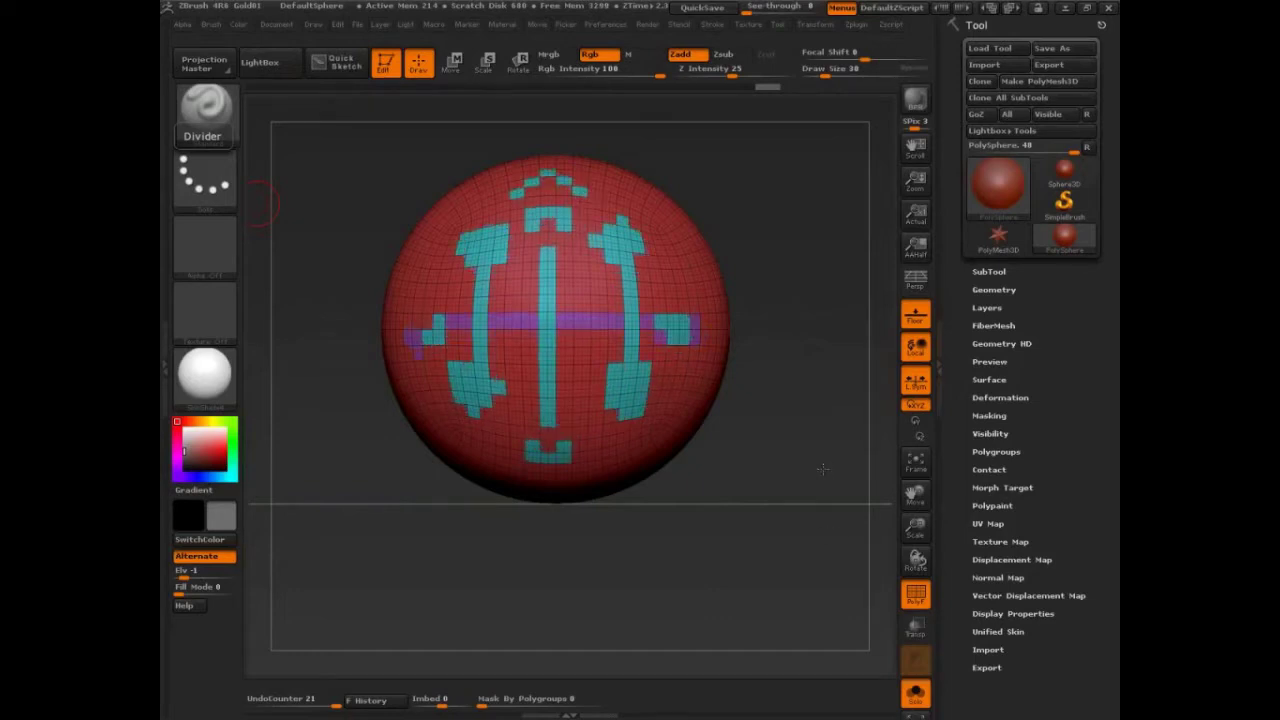
pyautogui.moveTo(823, 469)
pyautogui.mouseDown()
pyautogui.moveTo(788, 466)
pyautogui.moveTo(797, 457)
pyautogui.mouseUp()
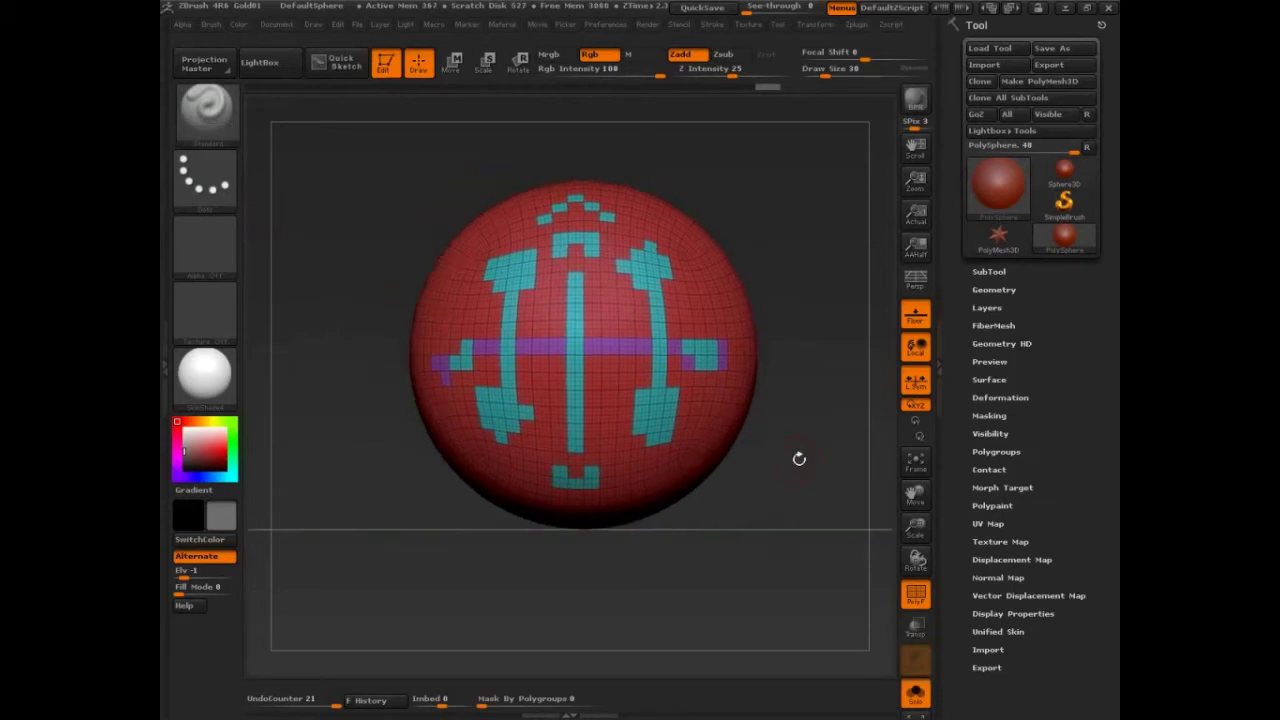
pyautogui.hotkey('ctrl', 'z')
pyautogui.hotkey('ctrl', 'z')
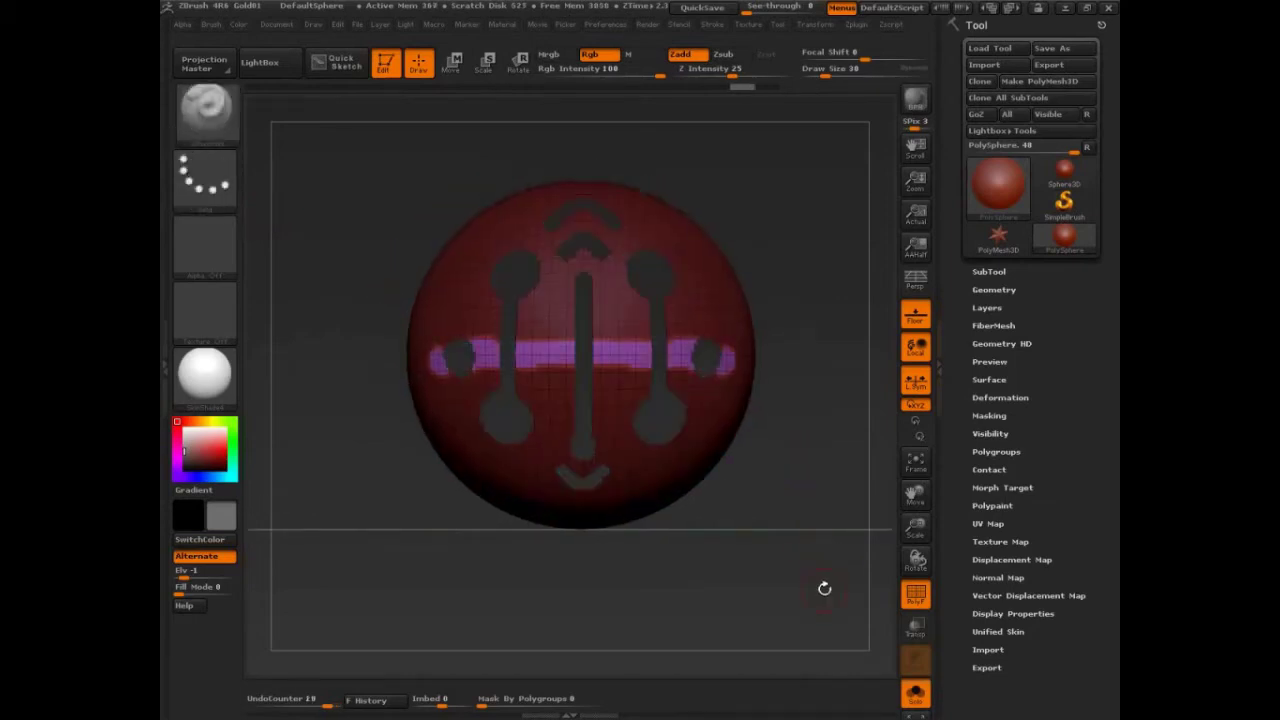
pyautogui.hotkey('ctrl', 'z')
pyautogui.hotkey('ctrl', 'z')
pyautogui.hotkey('ctrl', 'z')
pyautogui.hotkey('ctrl', 'z')
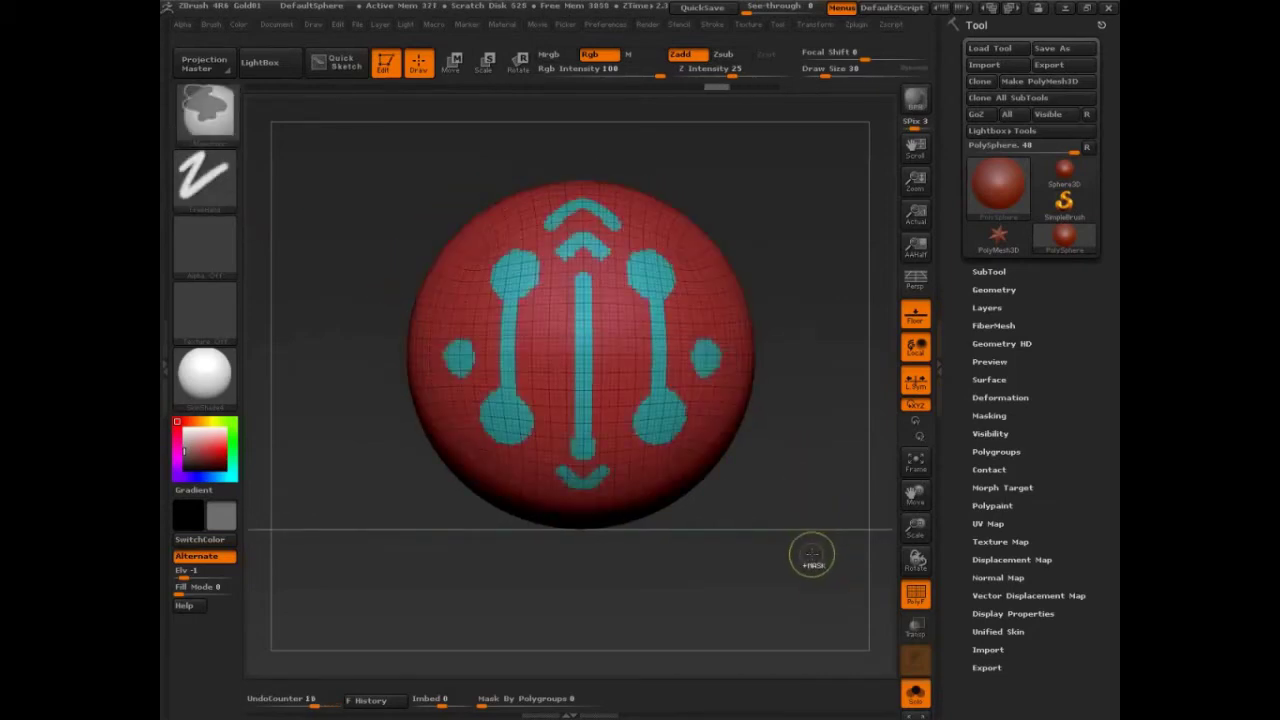
pyautogui.keyDown('ctrl'); pyautogui.click(818, 535); pyautogui.keyUp('ctrl')
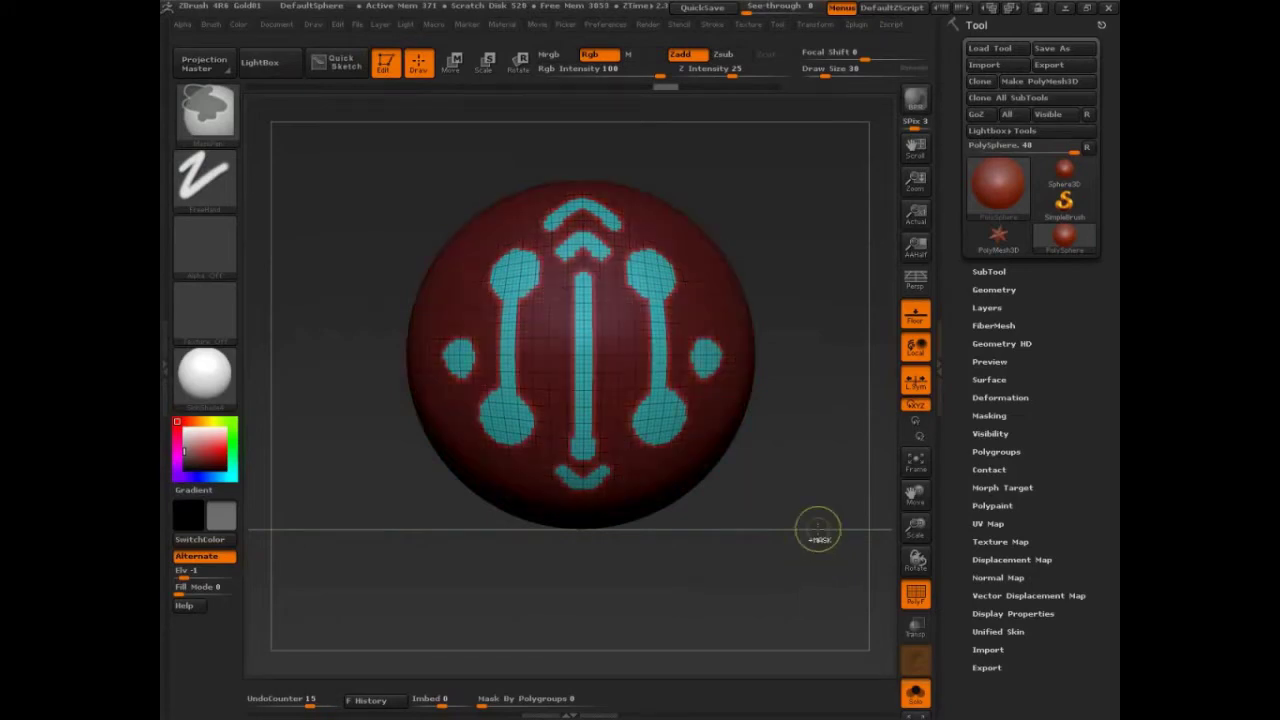
pyautogui.hotkey('ctrl', 'z')
pyautogui.hotkey('ctrl', 'z')
pyautogui.keyDown('ctrl'); pyautogui.moveTo(813, 391); pyautogui.dragTo(794, 517); pyautogui.keyUp('ctrl')
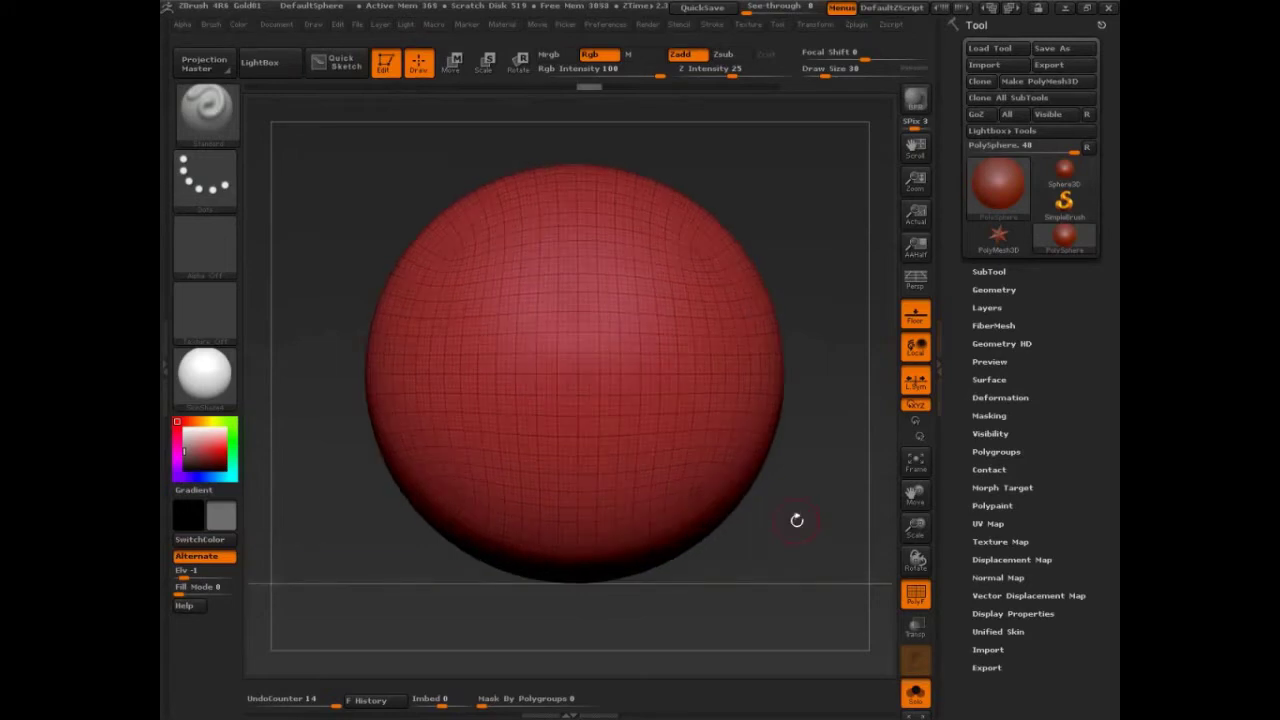
pyautogui.click(260, 62)
pyautogui.click(260, 62)
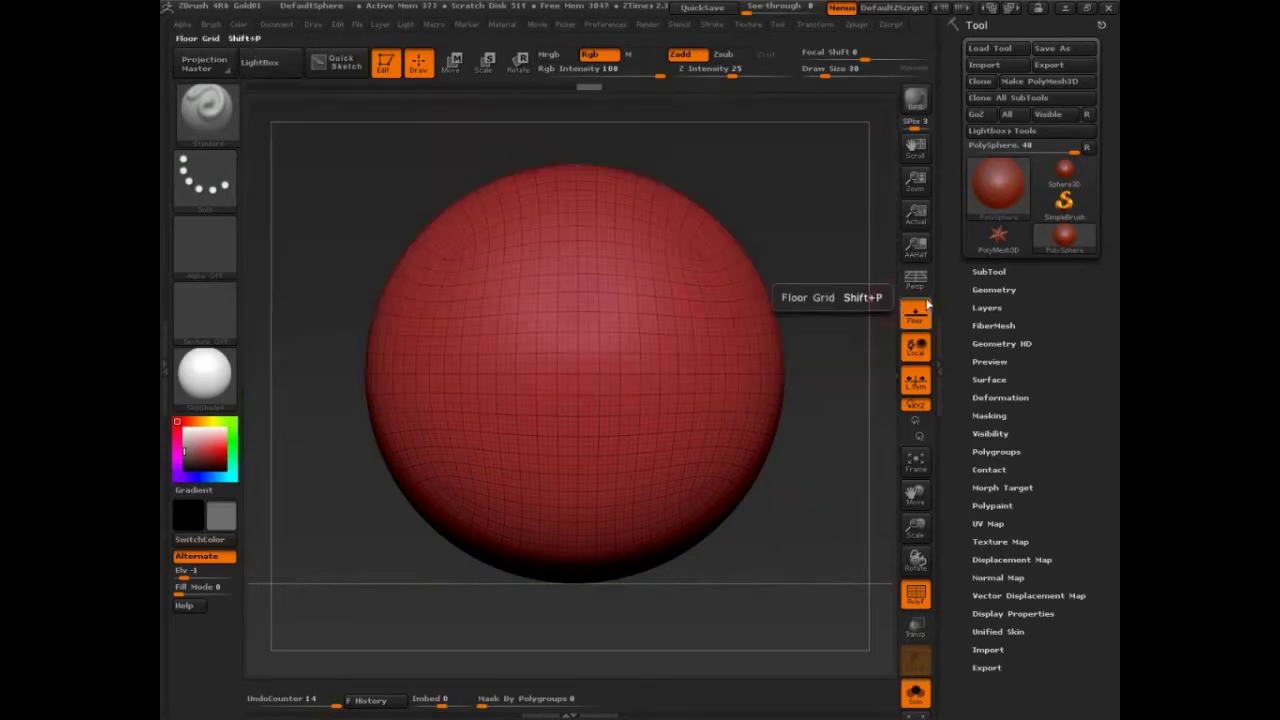
pyautogui.click(921, 286)
pyautogui.click(919, 286)
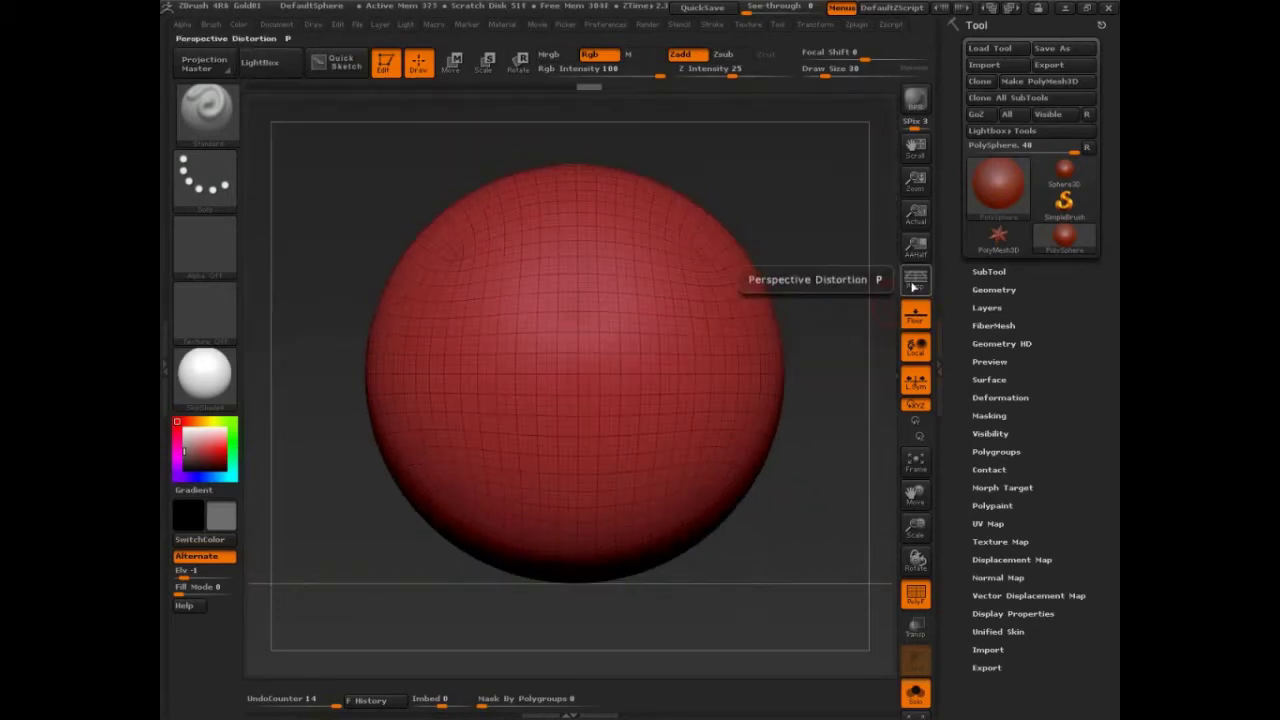
pyautogui.click(917, 286)
pyautogui.click(917, 286)
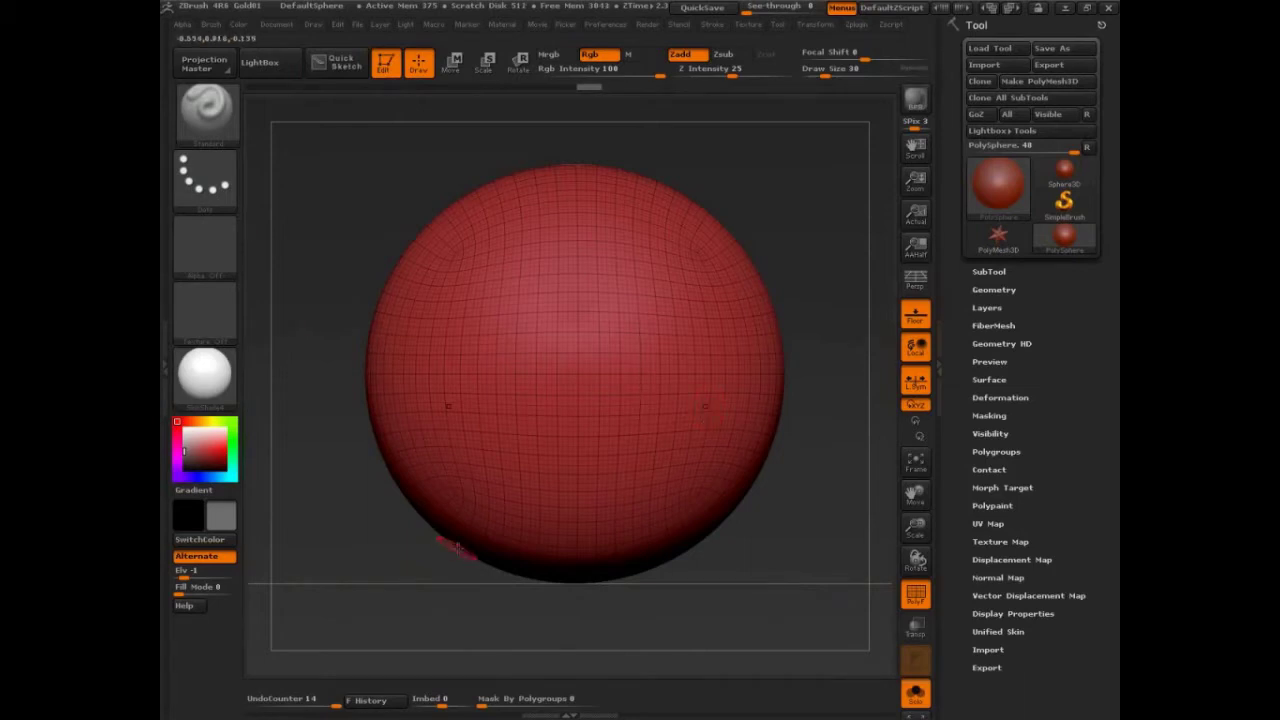
pyautogui.hotkey('ctrl', 'shift', 'd')
pyautogui.moveTo(847, 166); pyautogui.dragTo(352, 586)
pyautogui.press('Escape')
pyautogui.moveTo(824, 547); pyautogui.dragTo(818, 540)
# Mask two mirrored vertical dumbbell shapes on the sphere, using draw size 72 for the round ends and 35 for the bars.
pyautogui.click(840, 72)
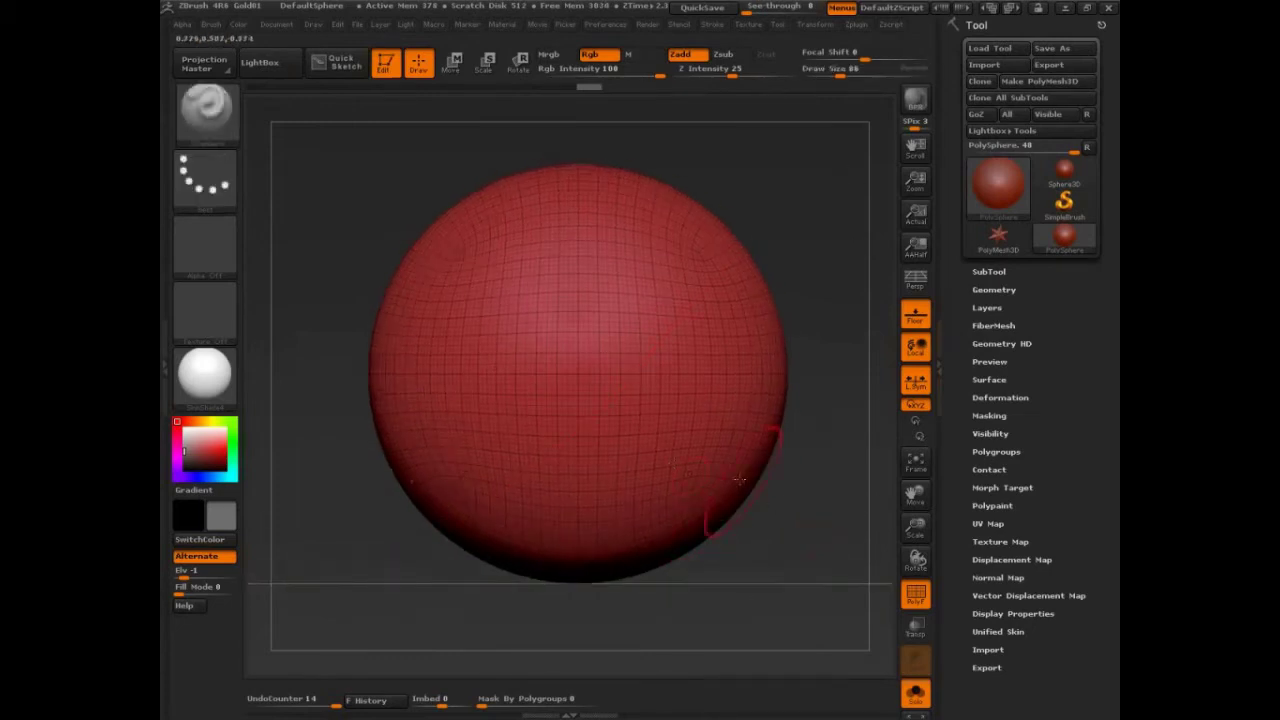
pyautogui.press('shift')
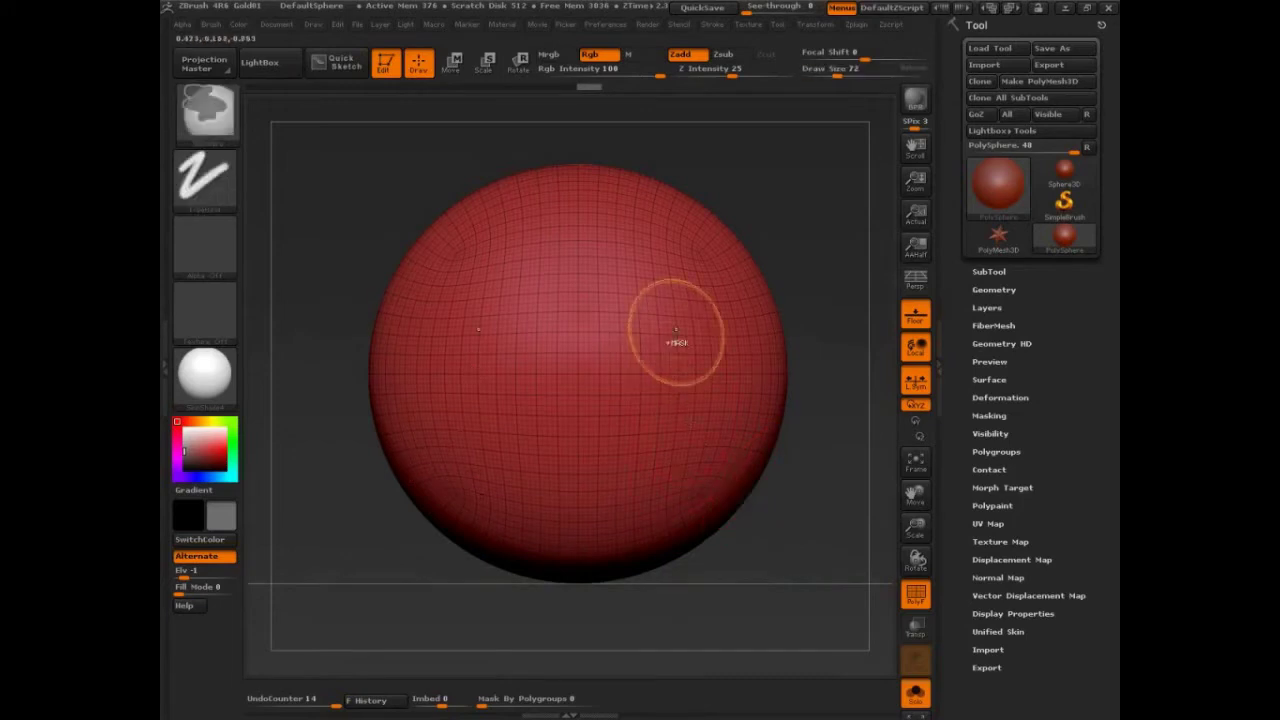
pyautogui.keyDown('ctrl'); pyautogui.moveTo(681, 265); pyautogui.dragTo(684, 262); pyautogui.keyUp('ctrl')
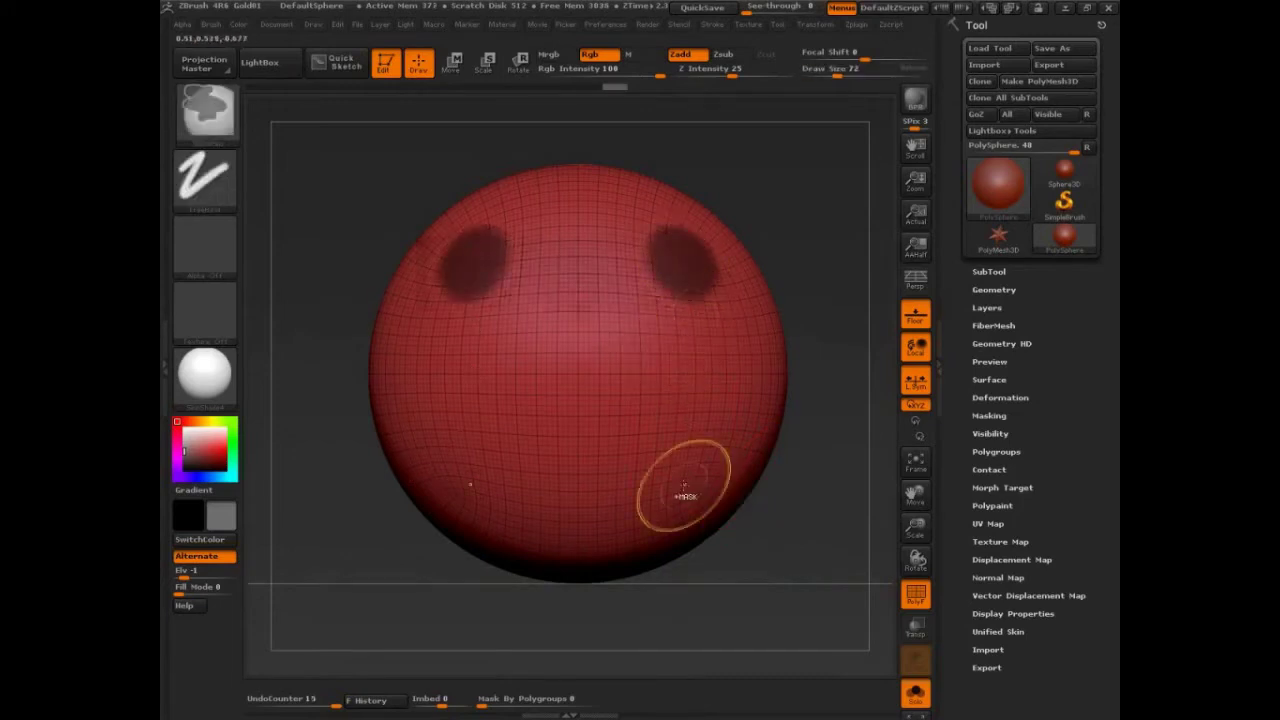
pyautogui.keyDown('ctrl'); pyautogui.moveTo(686, 486); pyautogui.dragTo(690, 474); pyautogui.keyUp('ctrl')
pyautogui.press('s')
pyautogui.click(685, 363)
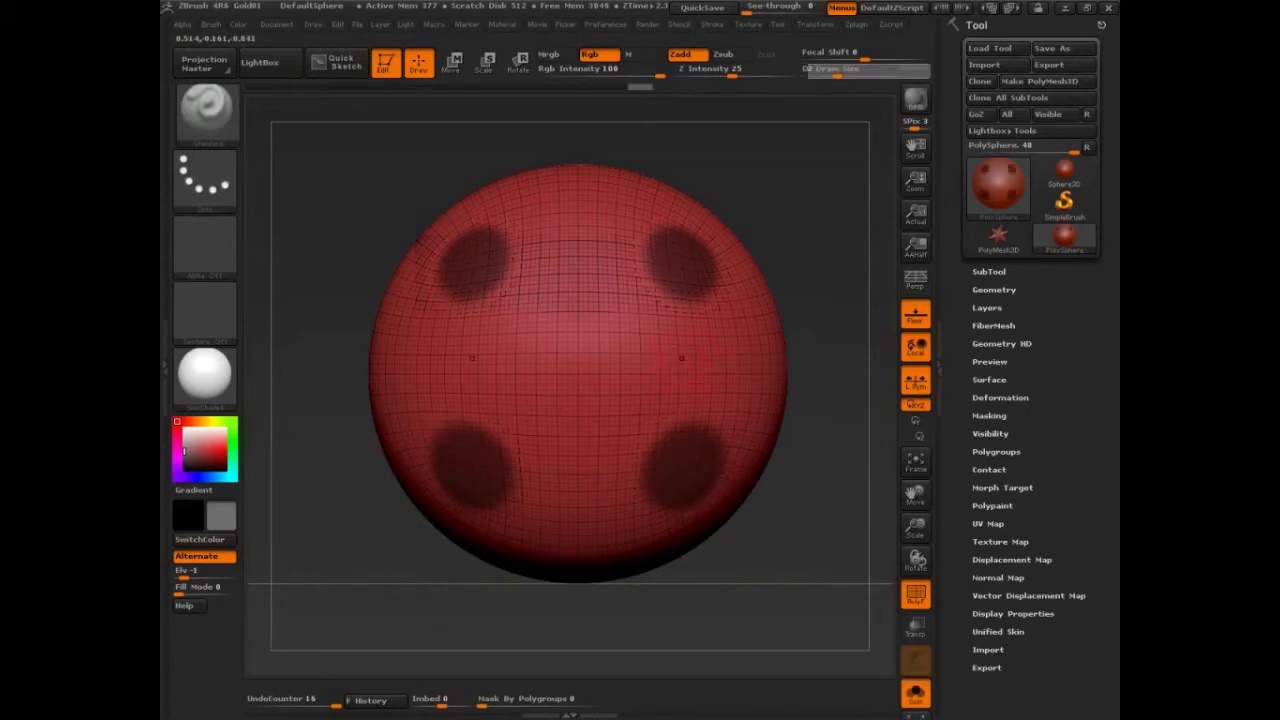
pyautogui.moveTo(681, 280)
pyautogui.keyDown('ctrl'); pyautogui.mouseDown()
pyautogui.moveTo(676, 392)
pyautogui.moveTo(674, 314)
pyautogui.mouseUp(); pyautogui.keyUp('ctrl')
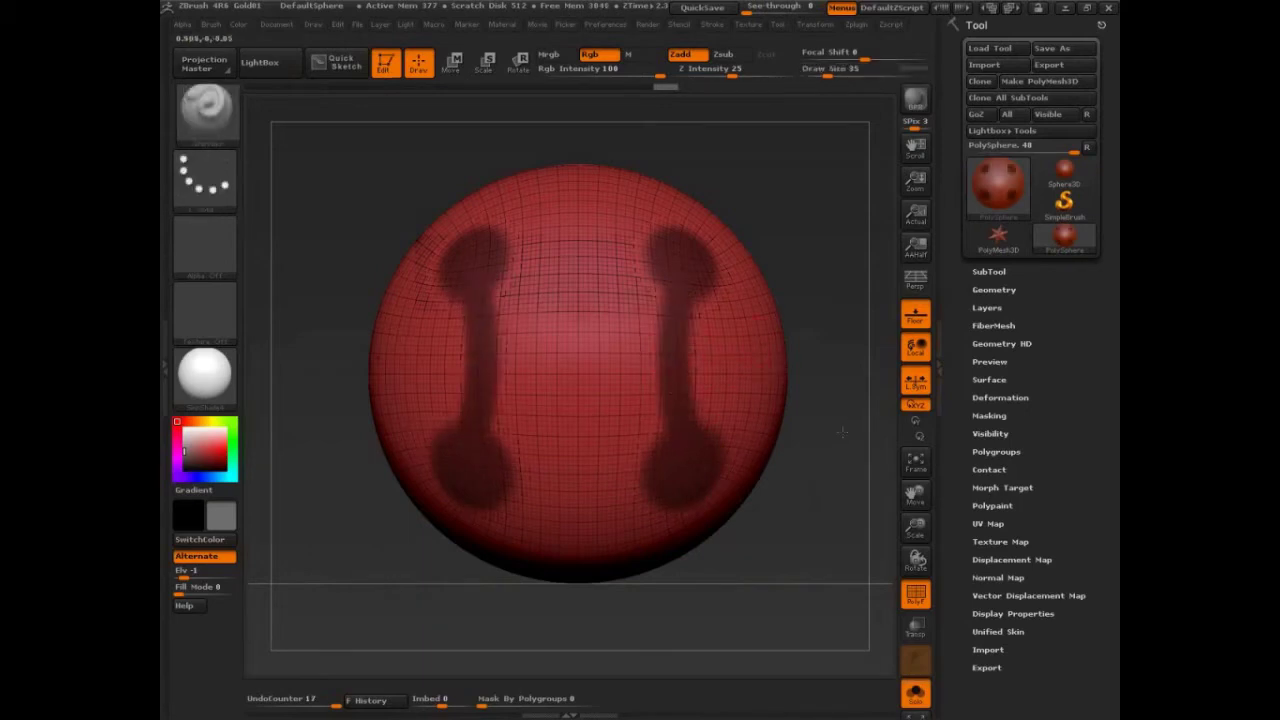
# Turn the masked dumbbell shapes into their own polygroup with Group Masked and clear the mask.
pyautogui.moveTo(832, 433)
pyautogui.mouseDown()
pyautogui.moveTo(792, 434)
pyautogui.moveTo(815, 436)
pyautogui.moveTo(815, 460)
pyautogui.mouseUp()
pyautogui.click(999, 453)
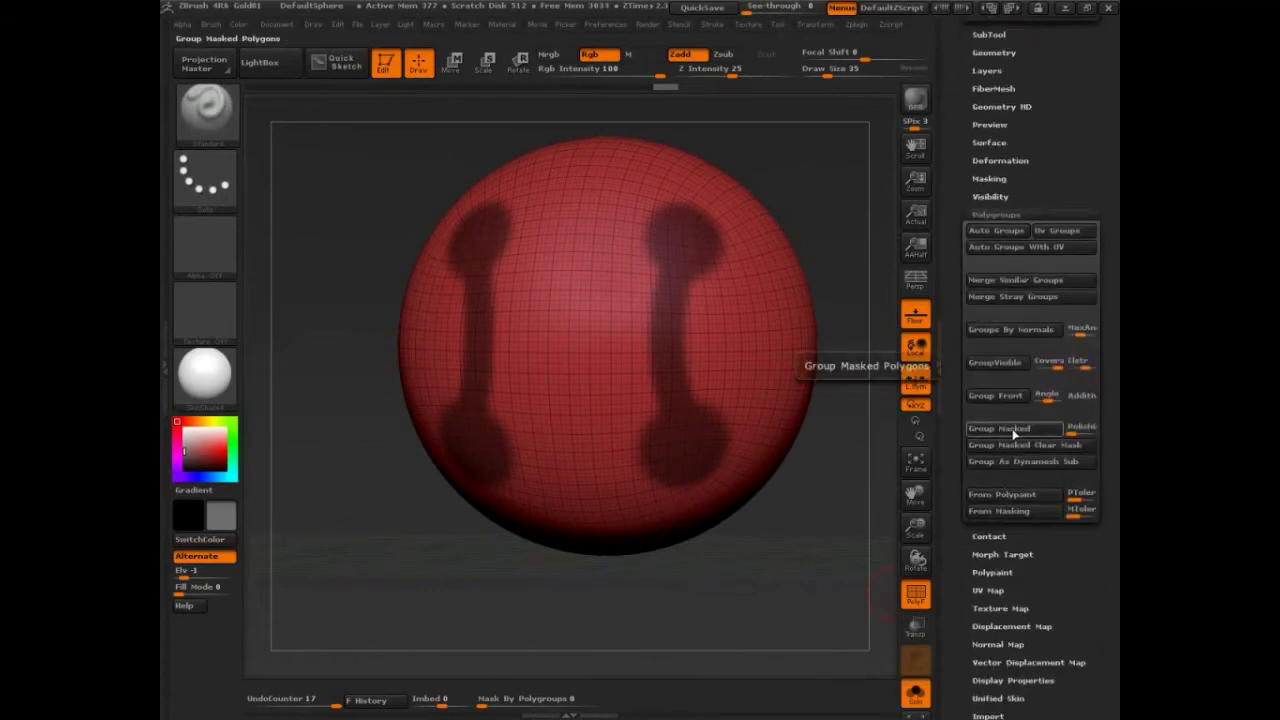
pyautogui.click(1010, 429)
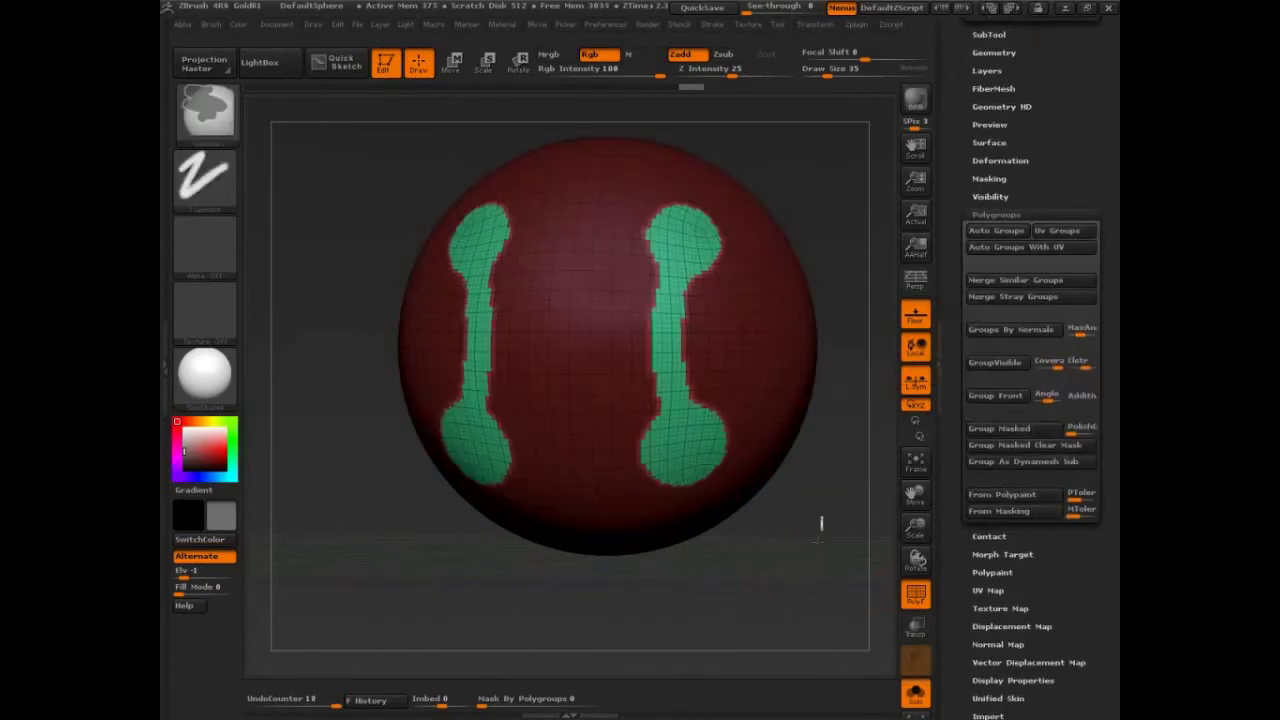
pyautogui.keyDown('ctrl'); pyautogui.moveTo(818, 518); pyautogui.dragTo(766, 560); pyautogui.keyUp('ctrl')
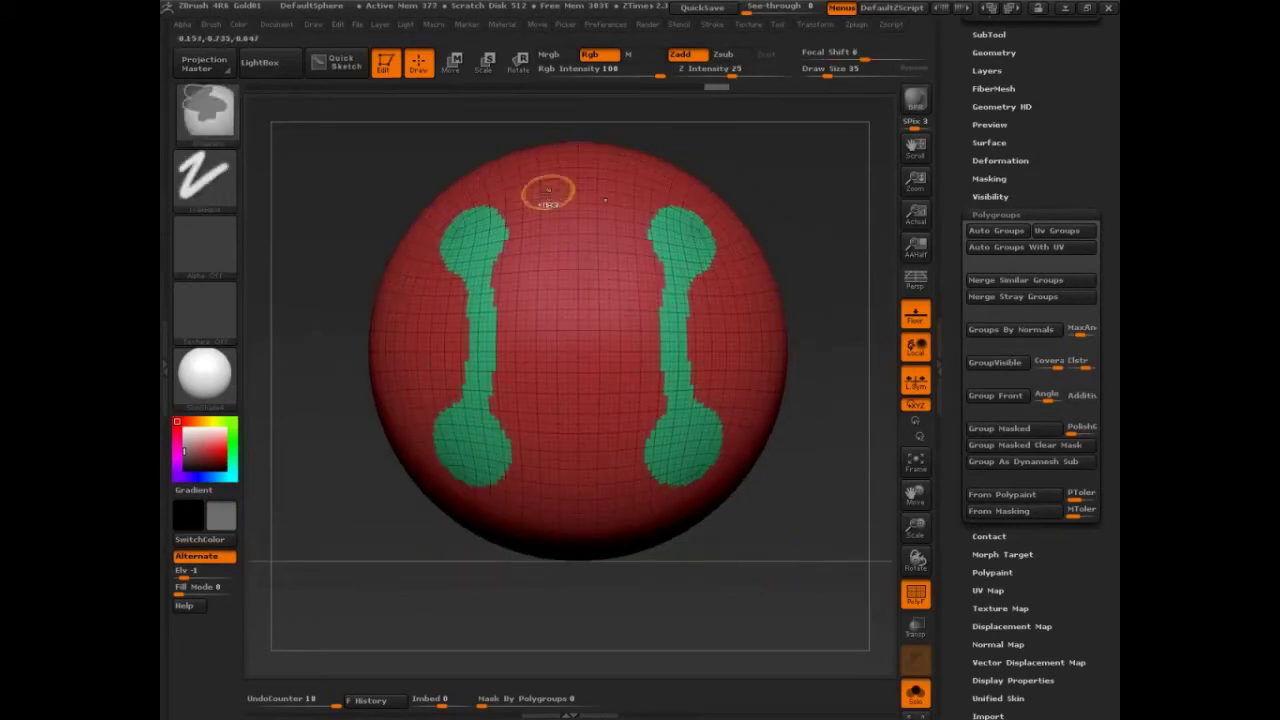
# Mask one ring near the sphere's top and one near its bottom on the centre line, closing them with draw size 14.
pyautogui.keyDown('ctrl'); pyautogui.moveTo(547, 197); pyautogui.dragTo(576, 172); pyautogui.keyUp('ctrl')
pyautogui.keyDown('ctrl'); pyautogui.moveTo(546, 490); pyautogui.dragTo(577, 516); pyautogui.keyUp('ctrl')
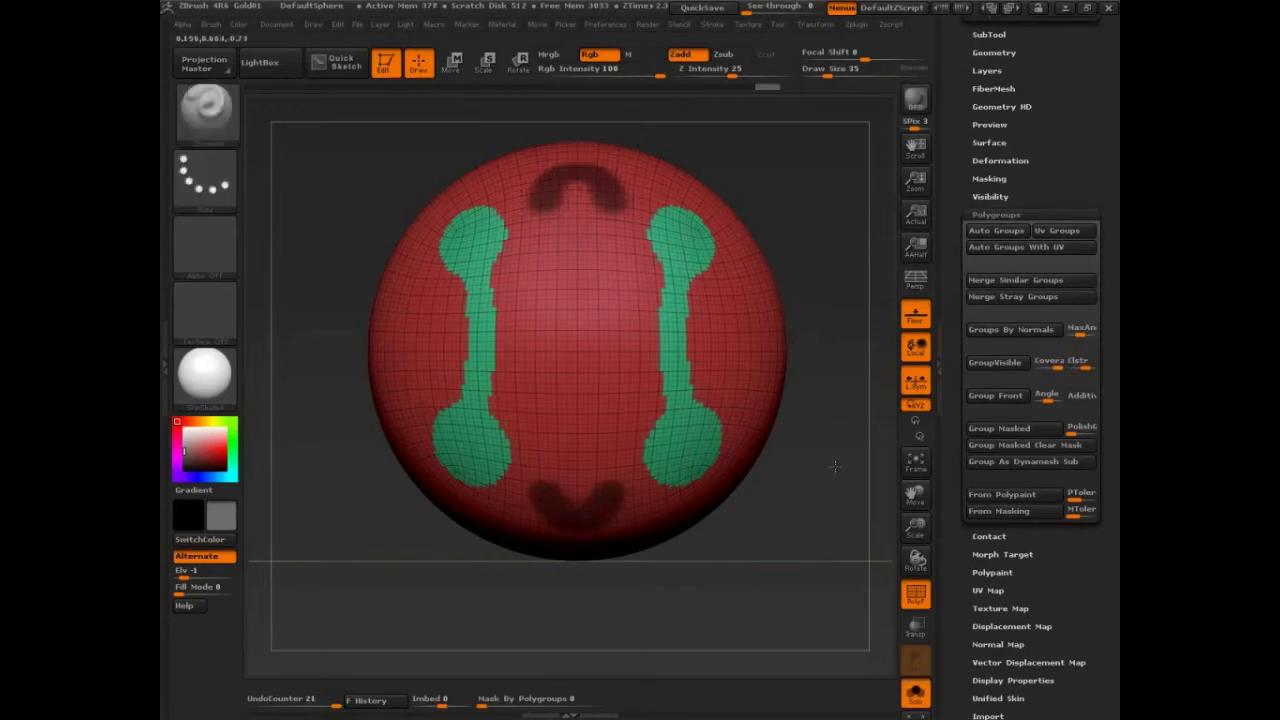
pyautogui.keyDown('alt'); pyautogui.moveTo(841, 445); pyautogui.dragTo(849, 433); pyautogui.keyUp('alt')
pyautogui.press('[')
pyautogui.press('[')
pyautogui.moveTo(552, 183)
pyautogui.mouseDown()
pyautogui.moveTo(622, 215)
pyautogui.moveTo(618, 195)
pyautogui.mouseUp()
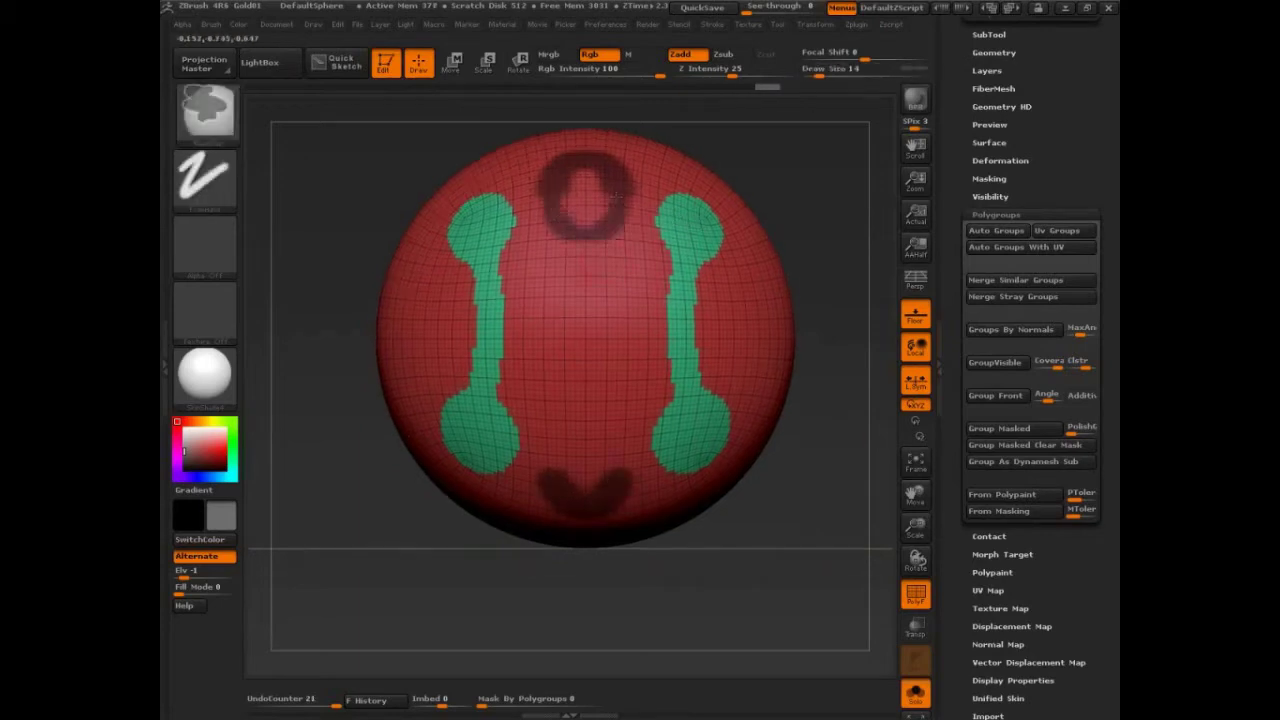
pyautogui.moveTo(551, 491); pyautogui.dragTo(615, 474)
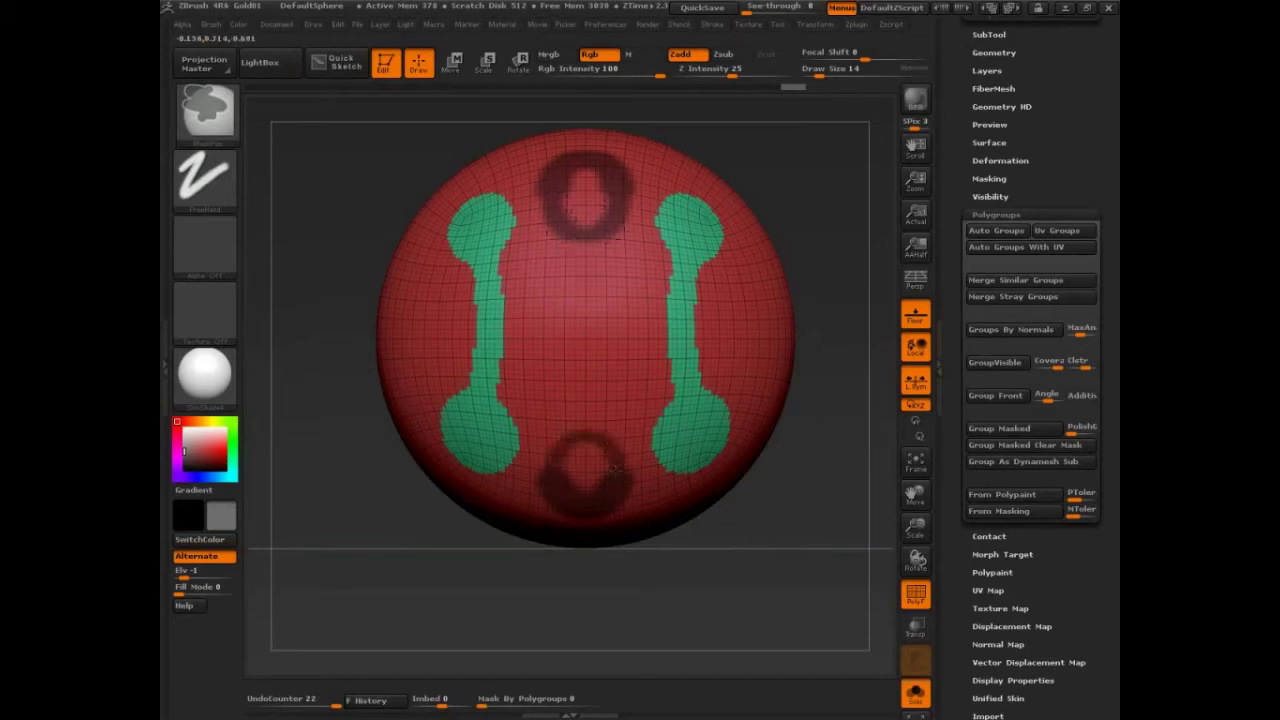
# Mask a thin central line joining the two rings, then group the masked shape and clear the mask.
pyautogui.moveTo(586, 240); pyautogui.dragTo(585, 430)
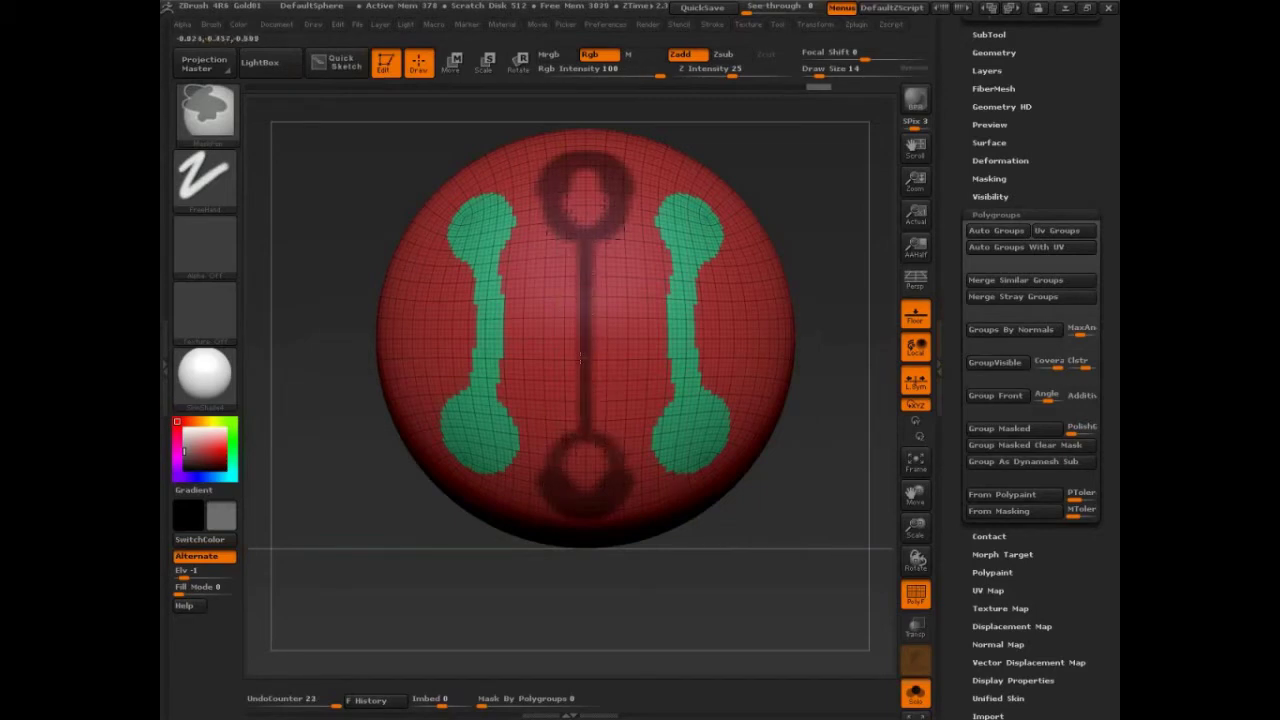
pyautogui.click(1008, 429)
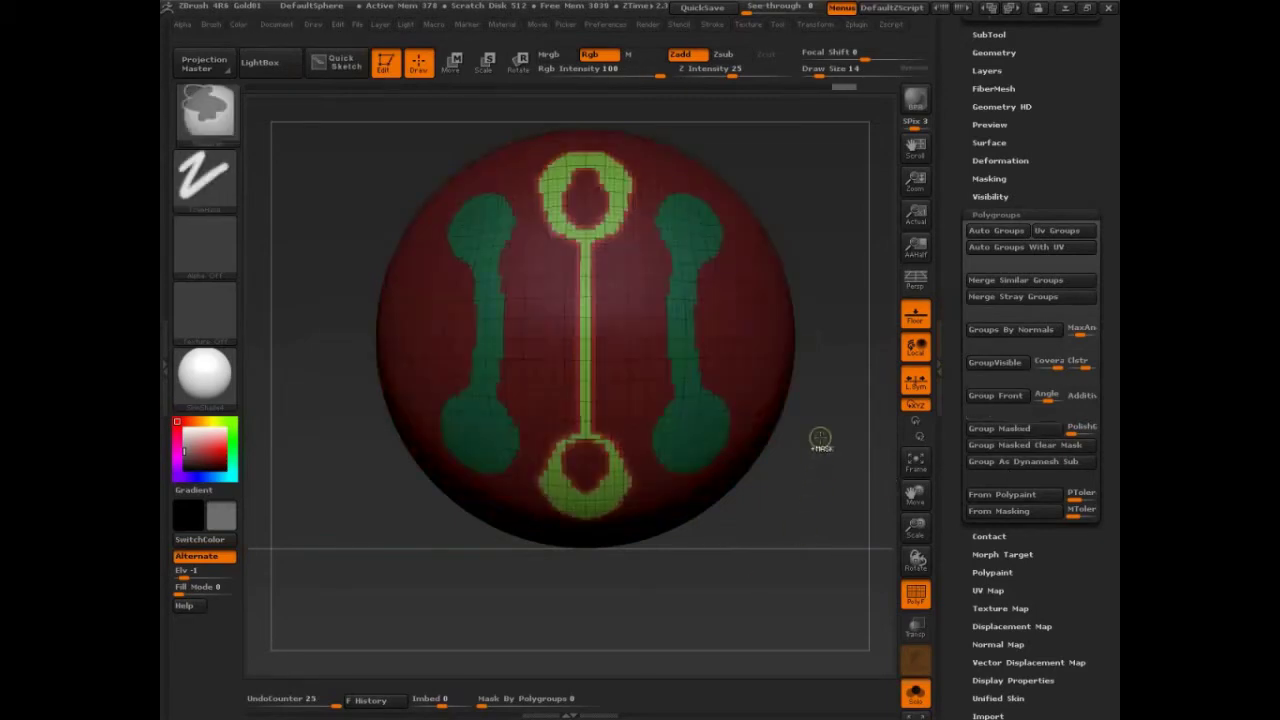
pyautogui.keyDown('ctrl'); pyautogui.moveTo(820, 438); pyautogui.dragTo(819, 480); pyautogui.keyUp('ctrl')
# Mask a horizontal band across the sphere's middle with draw size 56, crossing the dumbbells and the central line.
pyautogui.press('s')
pyautogui.moveTo(491, 345); pyautogui.dragTo(504, 345)
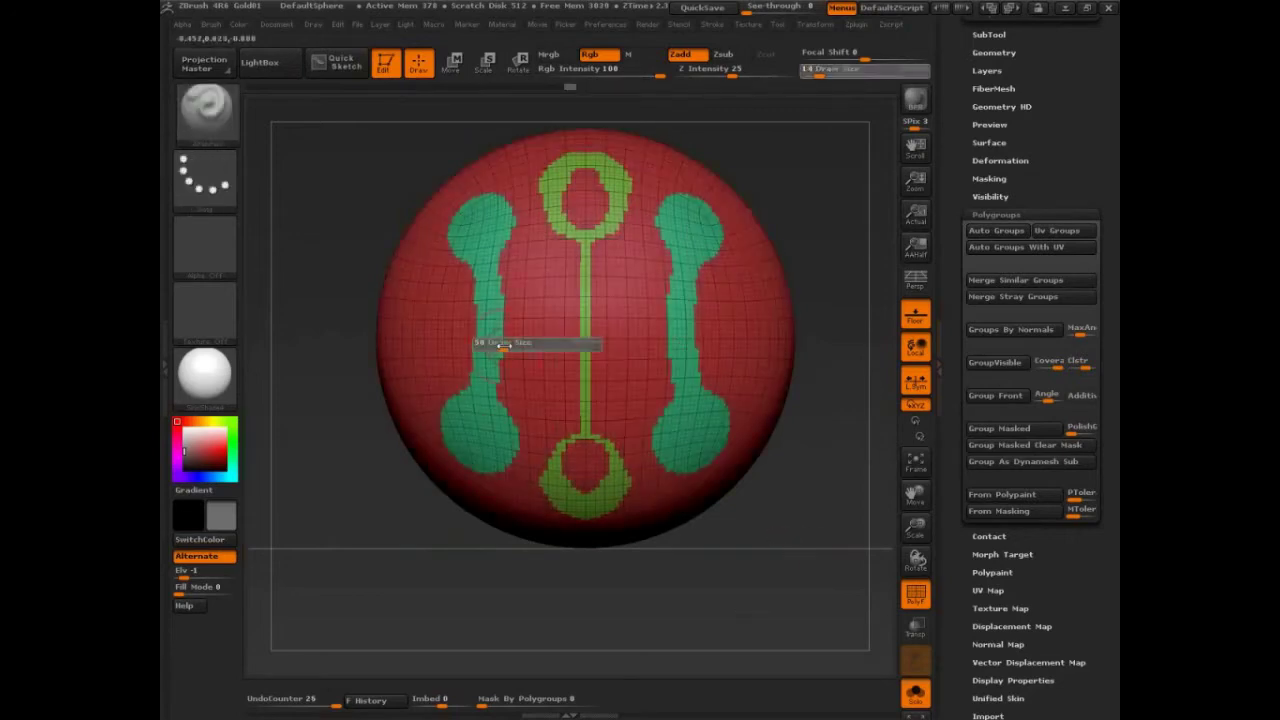
pyautogui.keyDown('ctrl'); pyautogui.moveTo(430, 332); pyautogui.dragTo(592, 332); pyautogui.keyUp('ctrl')
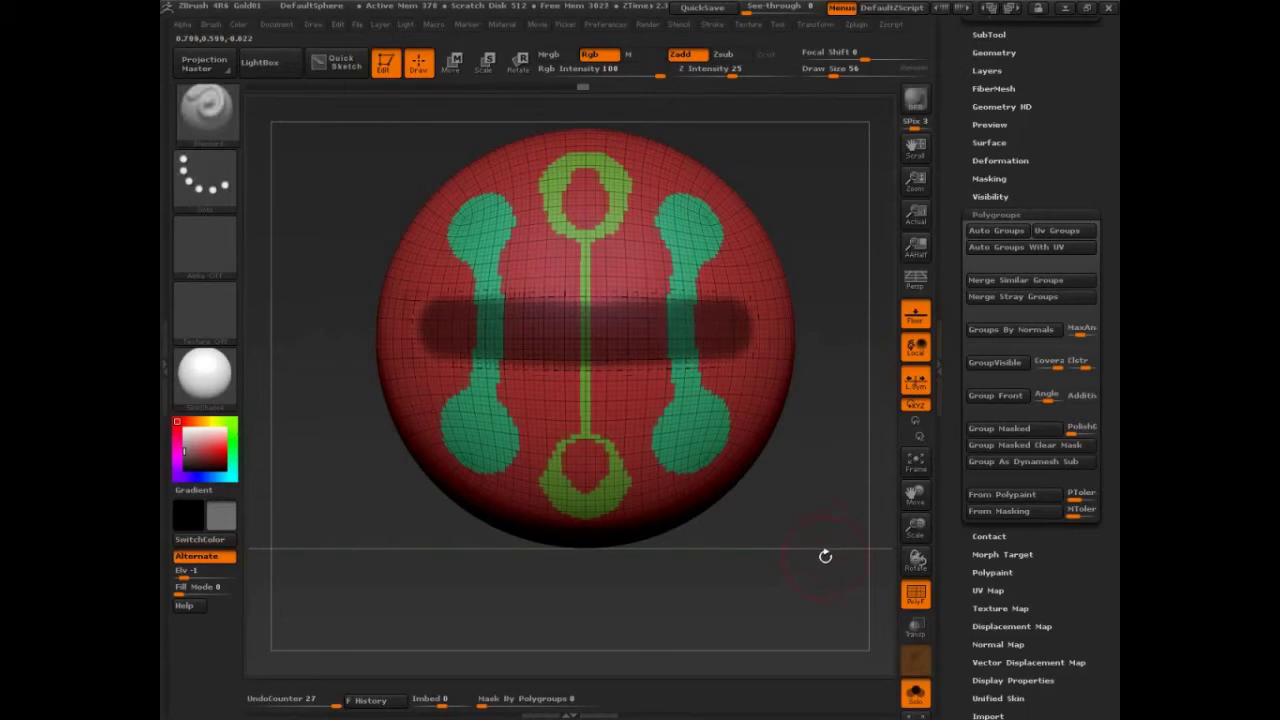
pyautogui.moveTo(834, 508)
pyautogui.mouseDown()
pyautogui.moveTo(672, 337)
pyautogui.moveTo(800, 356)
pyautogui.mouseUp()
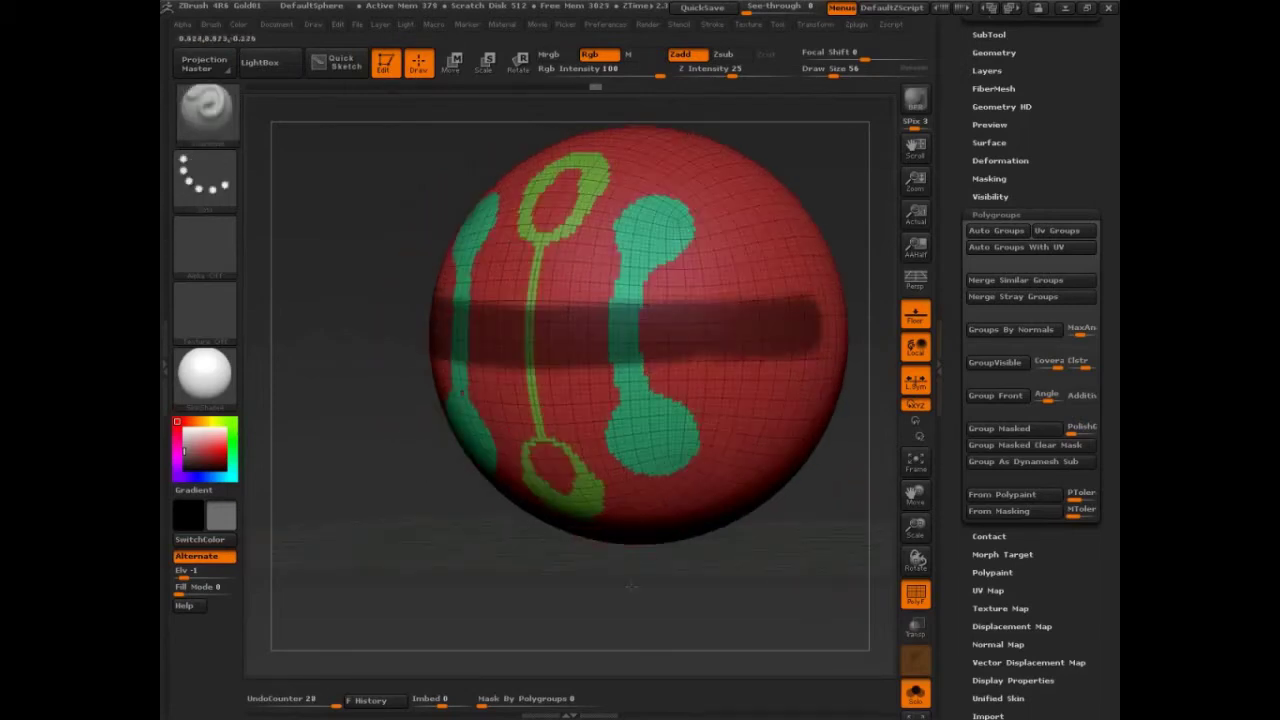
pyautogui.moveTo(630, 587); pyautogui.dragTo(818, 549)
pyautogui.hotkey('ctrl', 'w')
pyautogui.hotkey('ctrl', 'z')
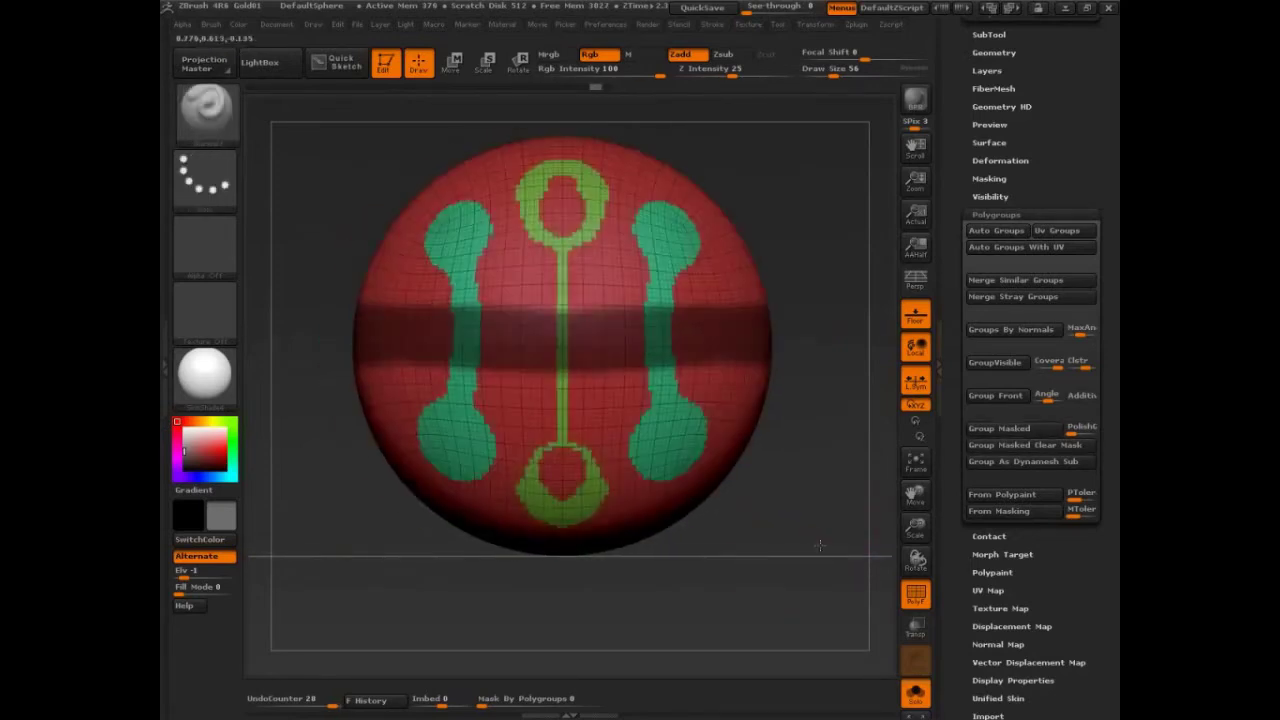
# Isolate the red polygroup, make its masked band a separate polygroup, and restore the full sphere without a mask.
pyautogui.hotkey('ctrl', 'shift')
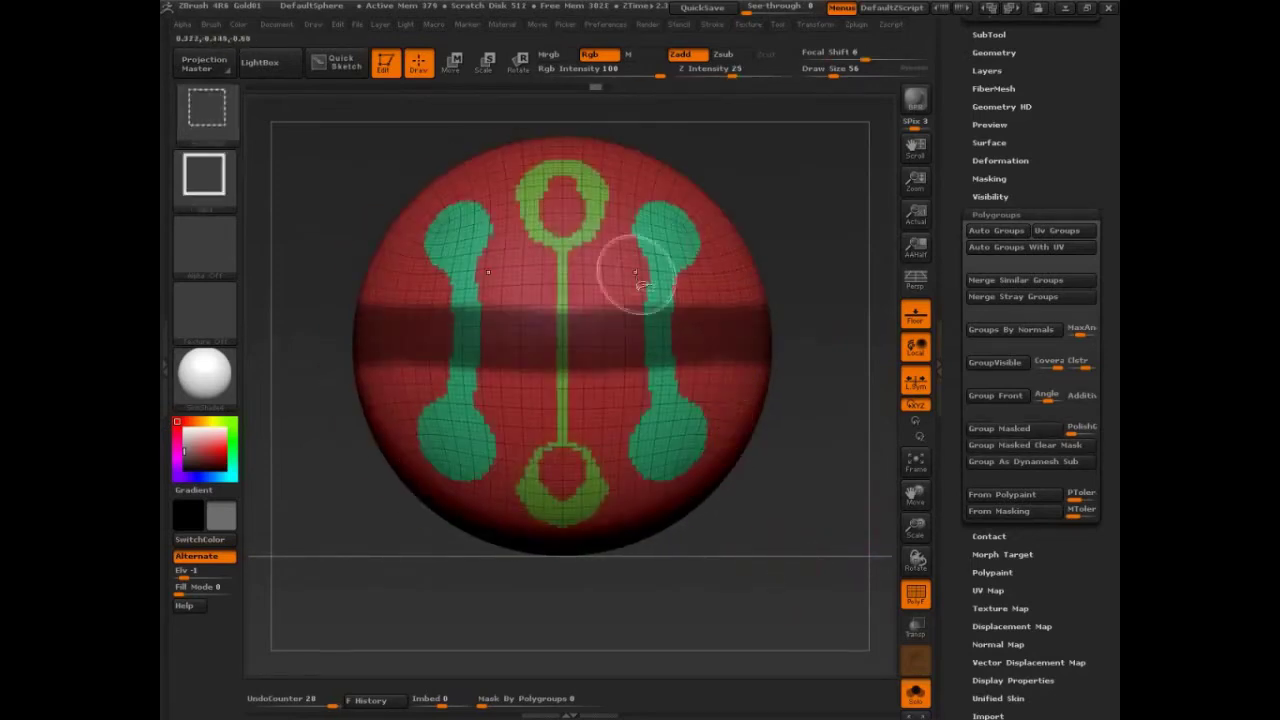
pyautogui.keyDown('ctrl'); pyautogui.keyDown('shift'); pyautogui.click(608, 272); pyautogui.keyUp('shift'); pyautogui.keyUp('ctrl')
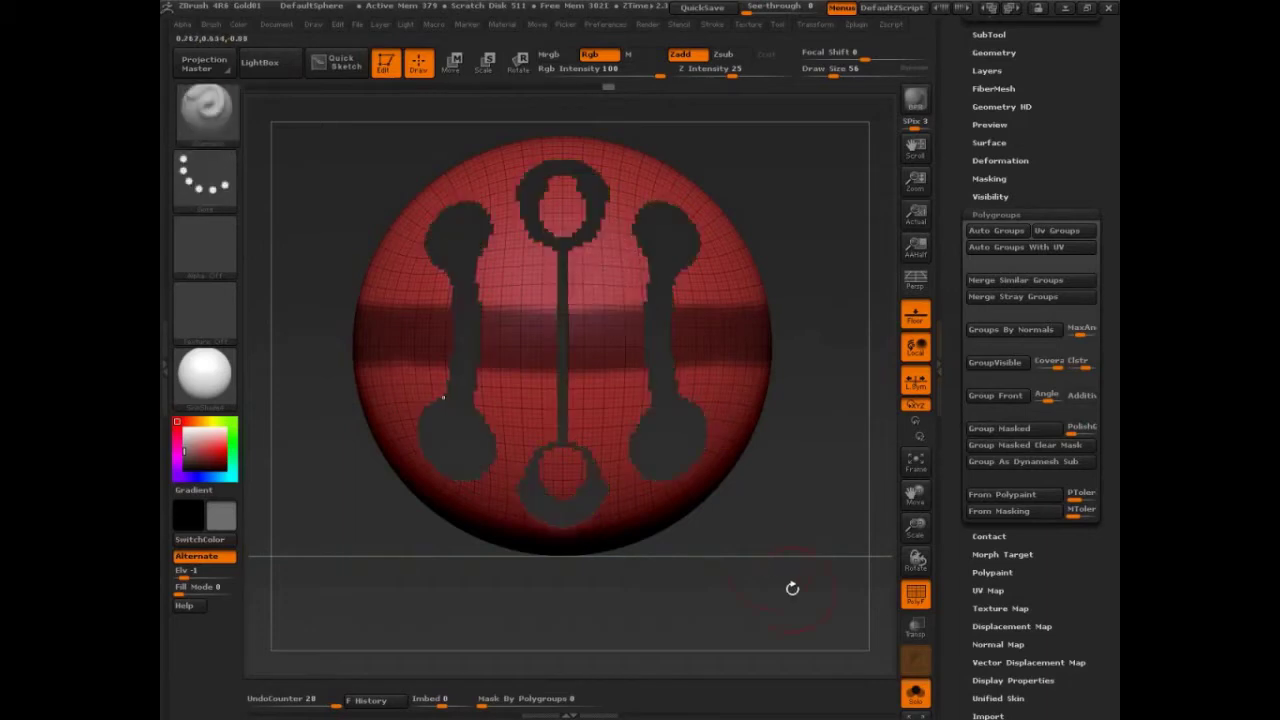
pyautogui.click(1019, 436)
pyautogui.press('ctrl')
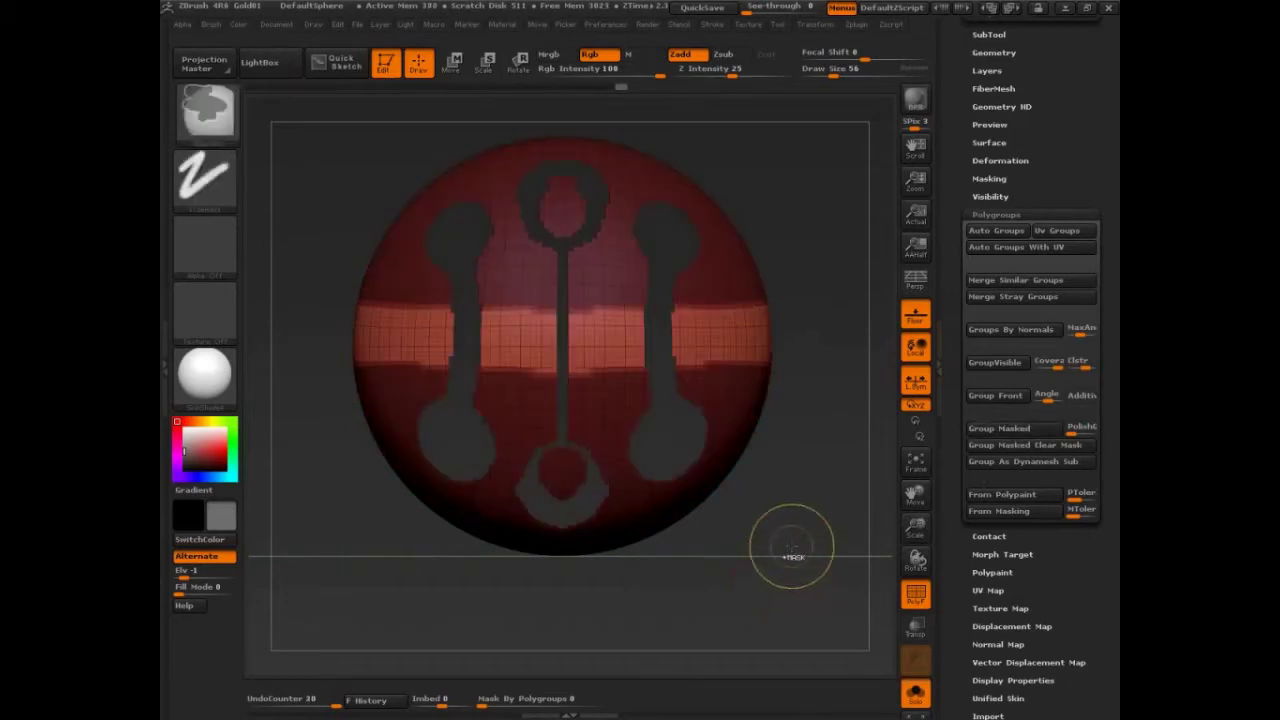
pyautogui.keyDown('ctrl'); pyautogui.moveTo(823, 377); pyautogui.dragTo(807, 452); pyautogui.keyUp('ctrl')
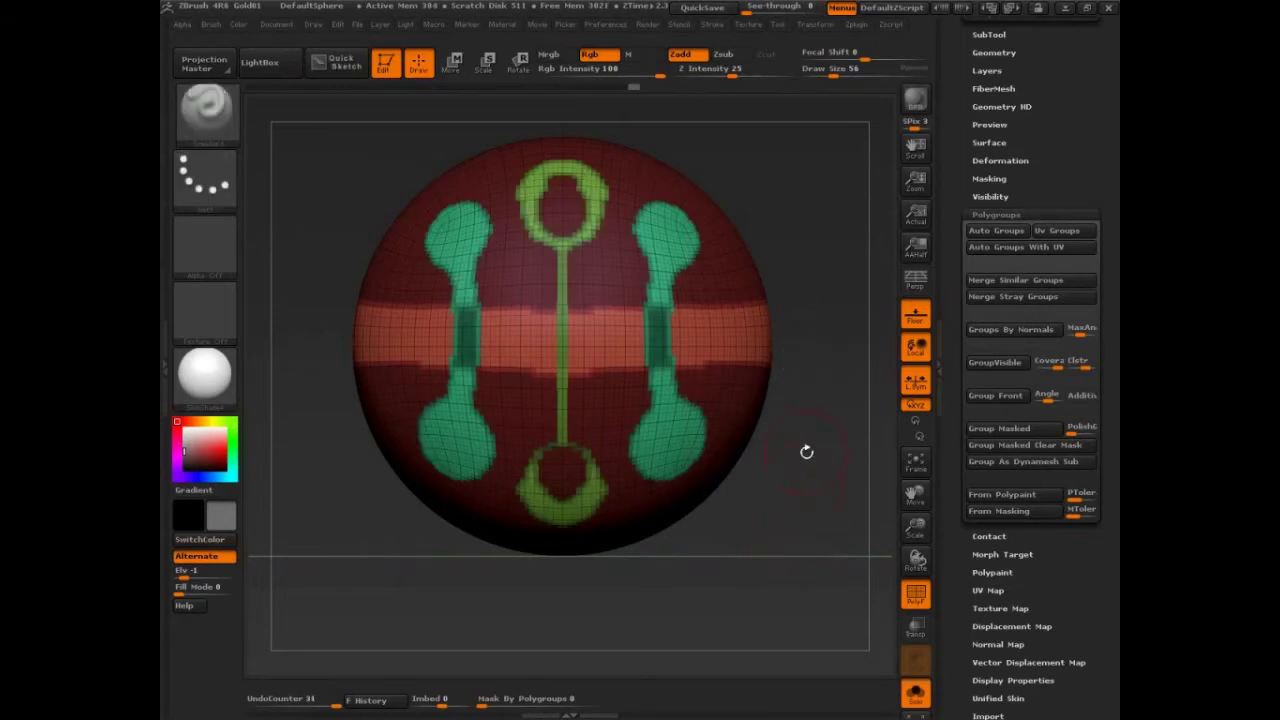
pyautogui.keyDown('ctrl'); pyautogui.click(823, 600); pyautogui.keyUp('ctrl')
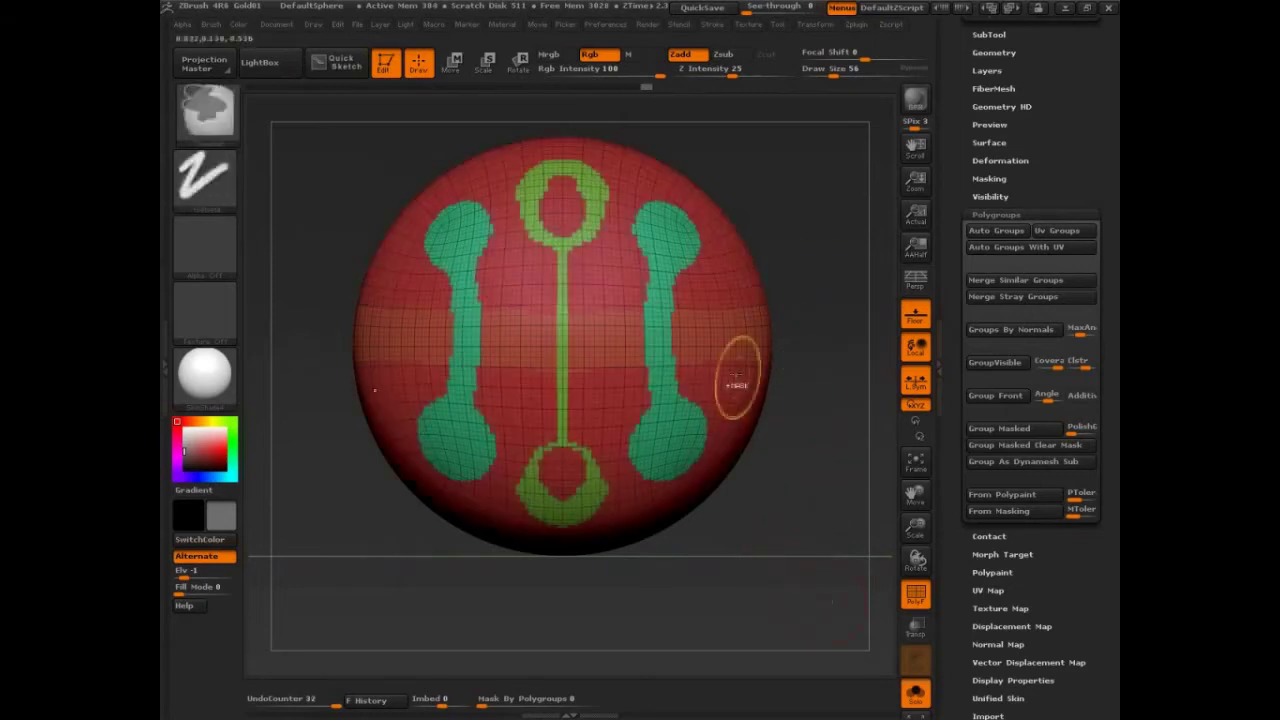
pyautogui.keyDown('ctrl'); pyautogui.keyDown('shift'); pyautogui.click(738, 378); pyautogui.keyUp('shift'); pyautogui.keyUp('ctrl')
pyautogui.keyDown('ctrl'); pyautogui.keyDown('shift'); pyautogui.click(786, 363); pyautogui.keyUp('shift'); pyautogui.keyUp('ctrl')
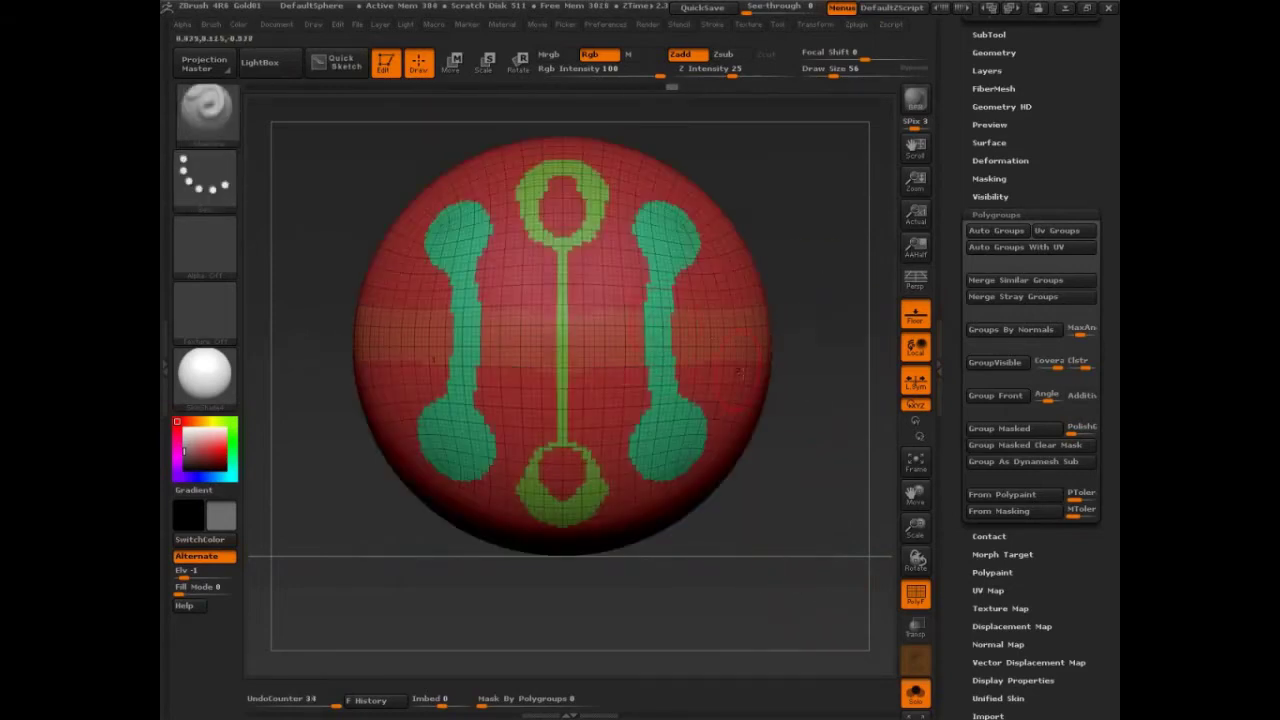
pyautogui.hotkey('ctrl', 'shift')
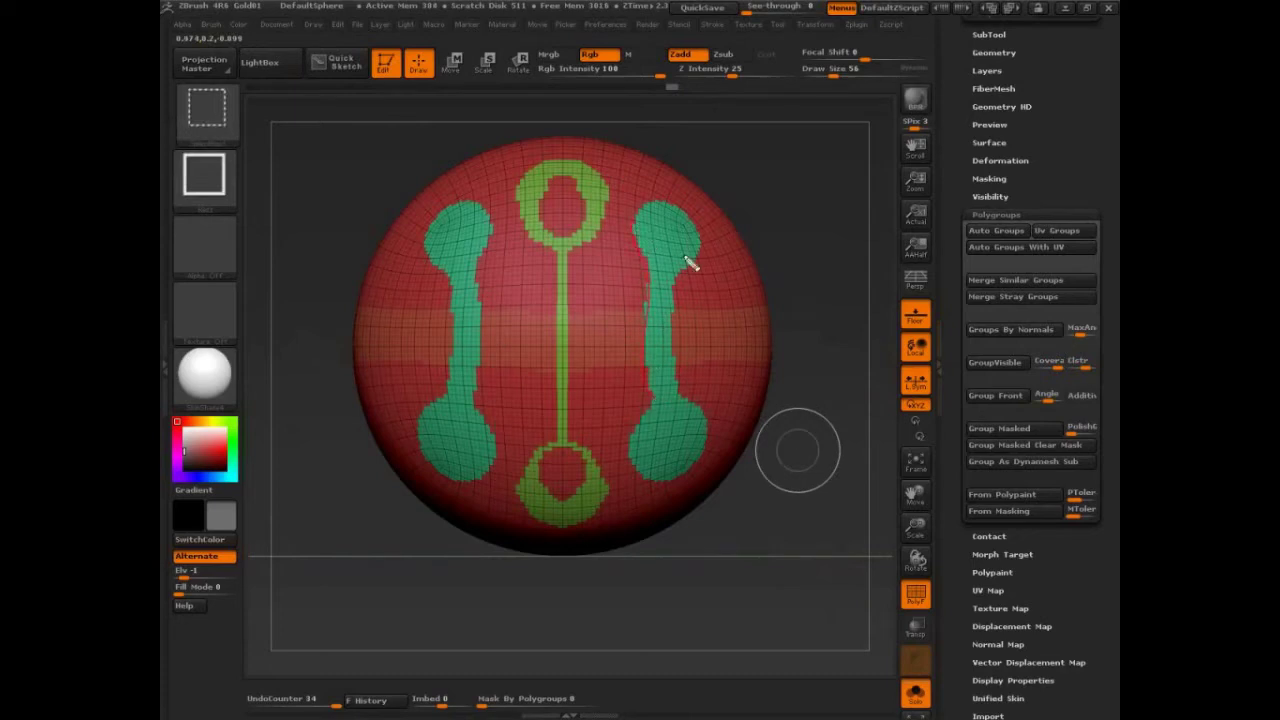
pyautogui.moveTo(683, 260)
pyautogui.mouseDown()
pyautogui.moveTo(678, 391)
pyautogui.moveTo(654, 317)
pyautogui.moveTo(680, 265)
pyautogui.mouseUp()
pyautogui.moveTo(450, 265)
pyautogui.mouseDown()
pyautogui.moveTo(470, 283)
pyautogui.moveTo(470, 333)
pyautogui.mouseUp()
pyautogui.moveTo(567, 342); pyautogui.dragTo(566, 398)
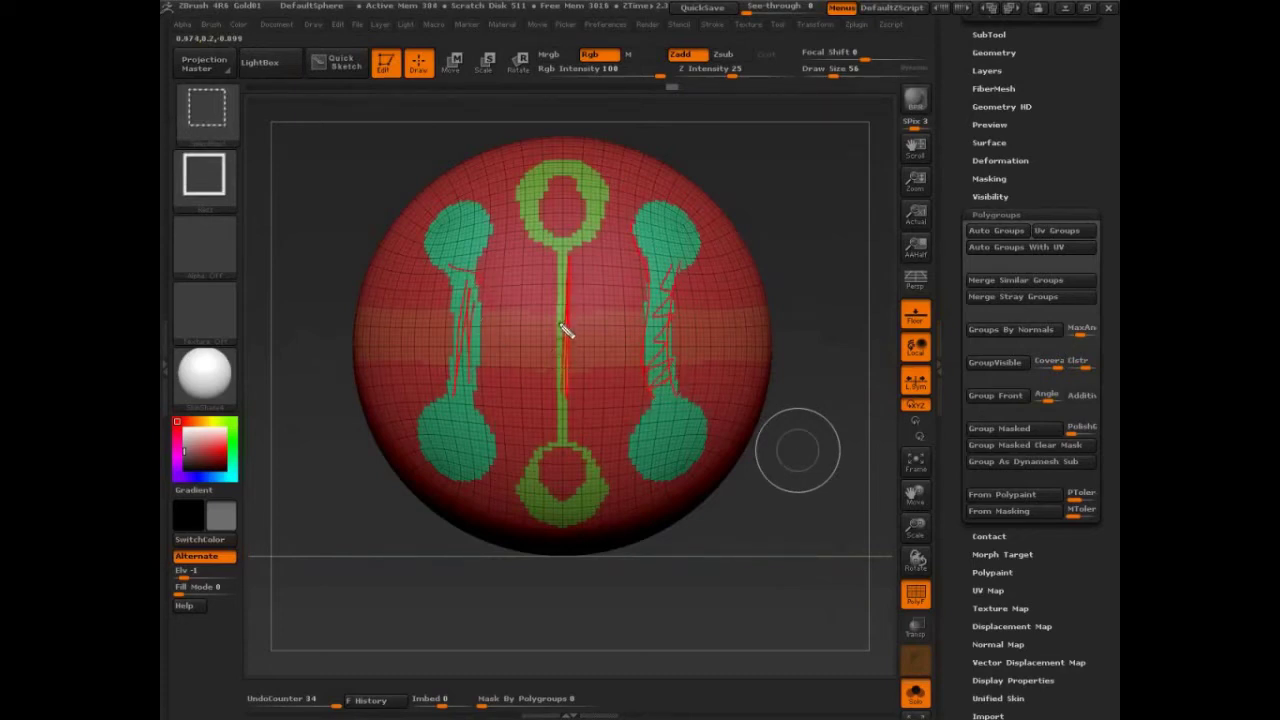
pyautogui.moveTo(565, 330)
pyautogui.mouseDown()
pyautogui.moveTo(508, 354)
pyautogui.moveTo(368, 332)
pyautogui.moveTo(608, 343)
pyautogui.moveTo(733, 367)
pyautogui.mouseUp()
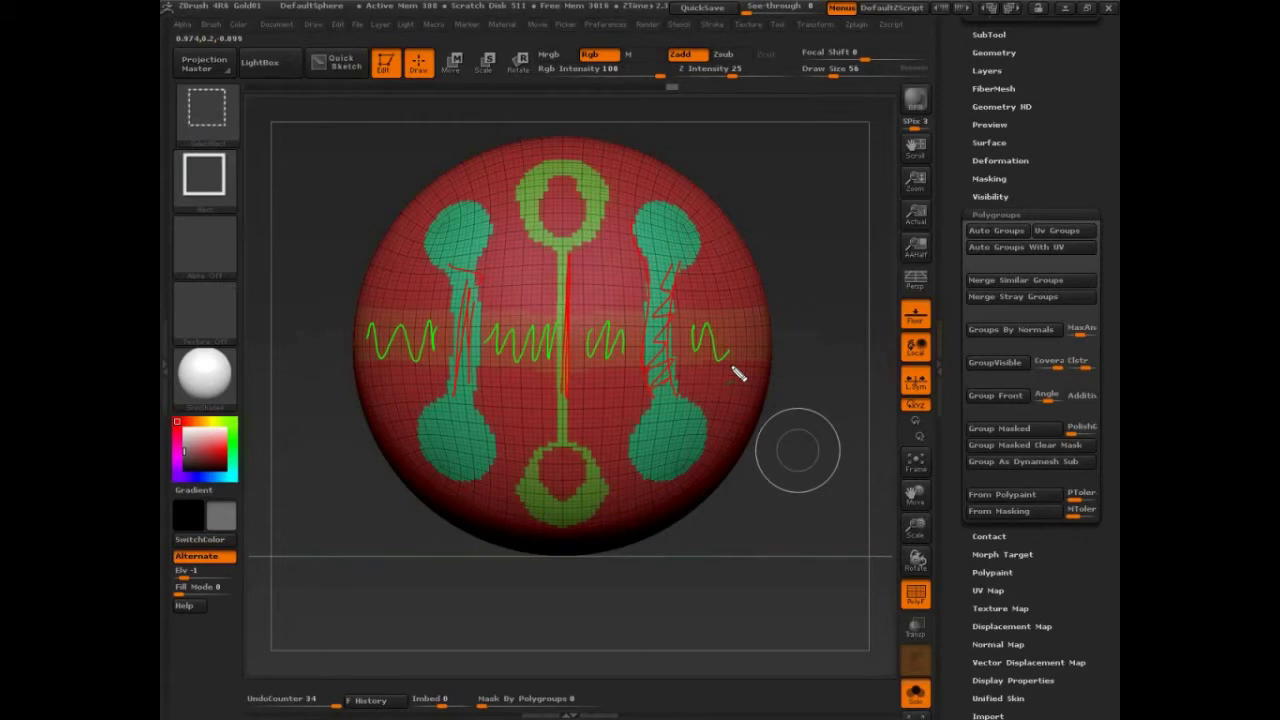
pyautogui.press('Escape')
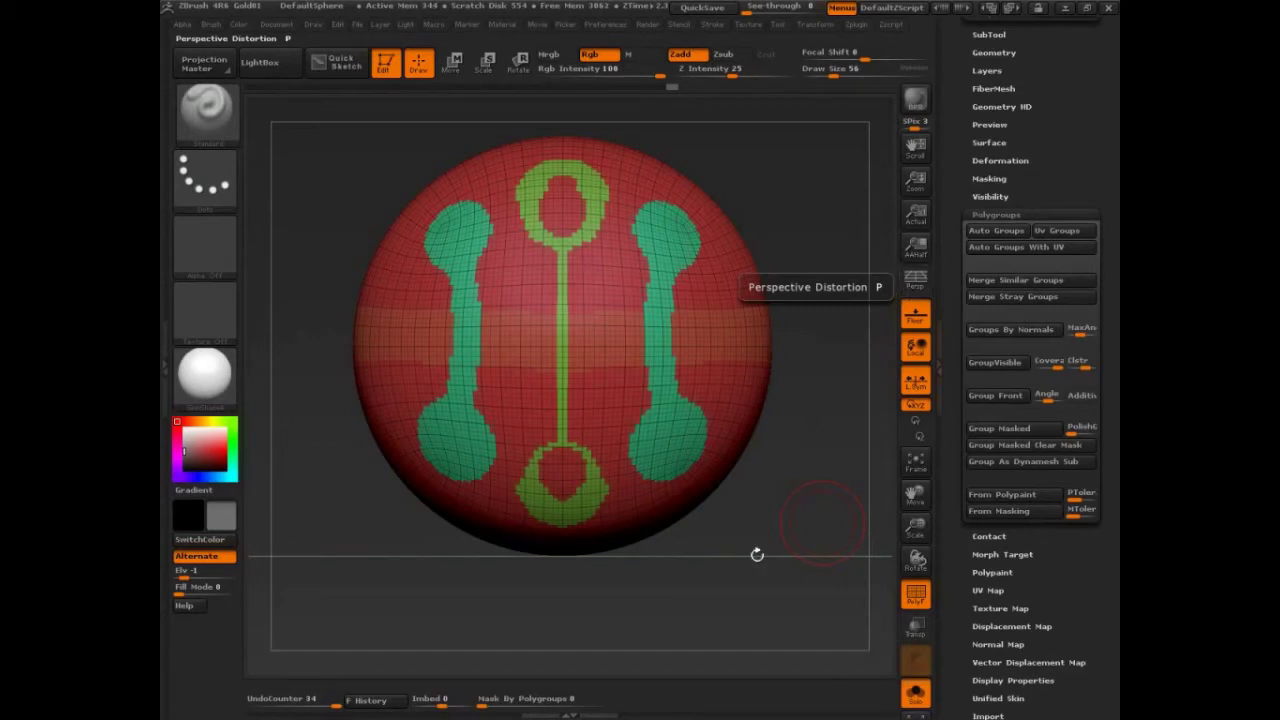
pyautogui.moveTo(723, 537)
pyautogui.mouseDown()
pyautogui.moveTo(832, 613)
pyautogui.moveTo(743, 601)
pyautogui.moveTo(725, 520)
pyautogui.mouseUp()
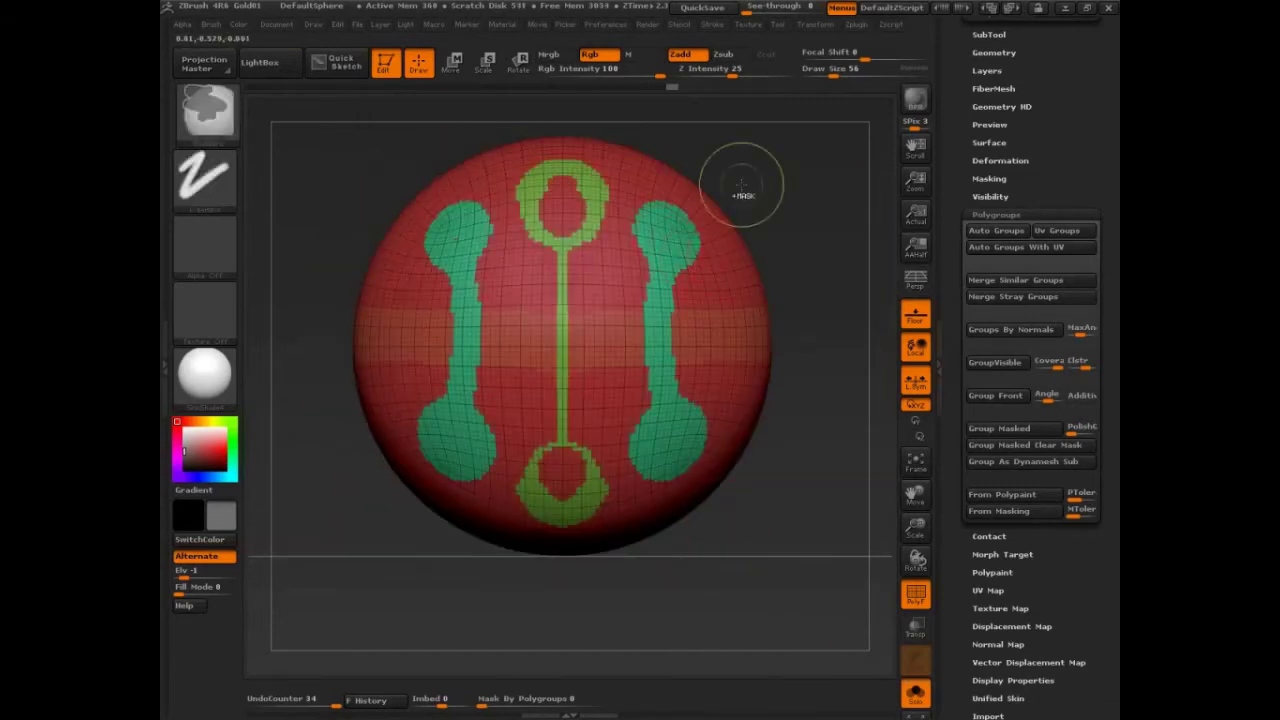
pyautogui.keyDown('ctrl'); pyautogui.moveTo(723, 142); pyautogui.dragTo(729, 436); pyautogui.keyUp('ctrl')
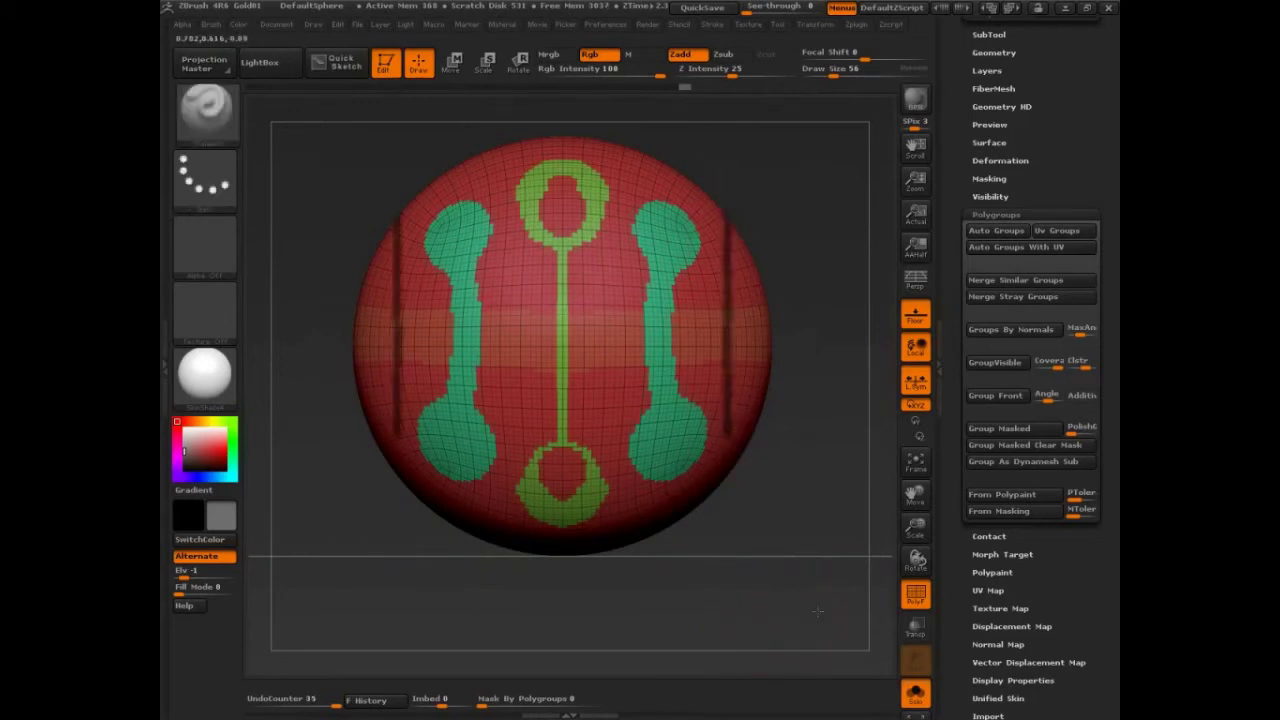
pyautogui.moveTo(818, 611); pyautogui.dragTo(744, 578)
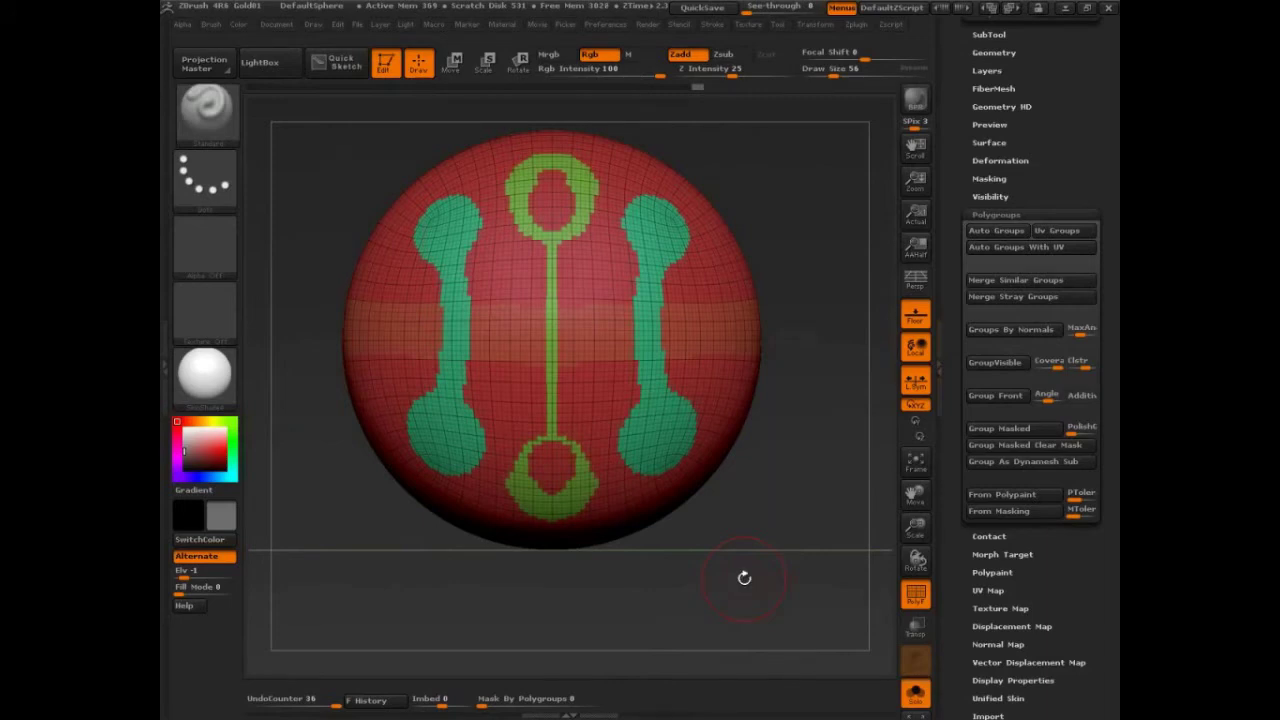
# Mask a small round spot inside each rounded dumbbell end with a smaller brush, group the masked spots, and clear the mask.
pyautogui.moveTo(815, 458)
pyautogui.mouseDown()
pyautogui.moveTo(818, 407)
pyautogui.moveTo(786, 473)
pyautogui.moveTo(766, 426)
pyautogui.mouseUp()
pyautogui.press('s')
pyautogui.moveTo(572, 388); pyautogui.dragTo(564, 388)
pyautogui.keyDown('alt'); pyautogui.moveTo(797, 392); pyautogui.dragTo(797, 432); pyautogui.keyUp('alt')
pyautogui.keyDown('ctrl'); pyautogui.moveTo(557, 369); pyautogui.dragTo(563, 373); pyautogui.keyUp('ctrl')
pyautogui.moveTo(698, 476); pyautogui.dragTo(800, 460)
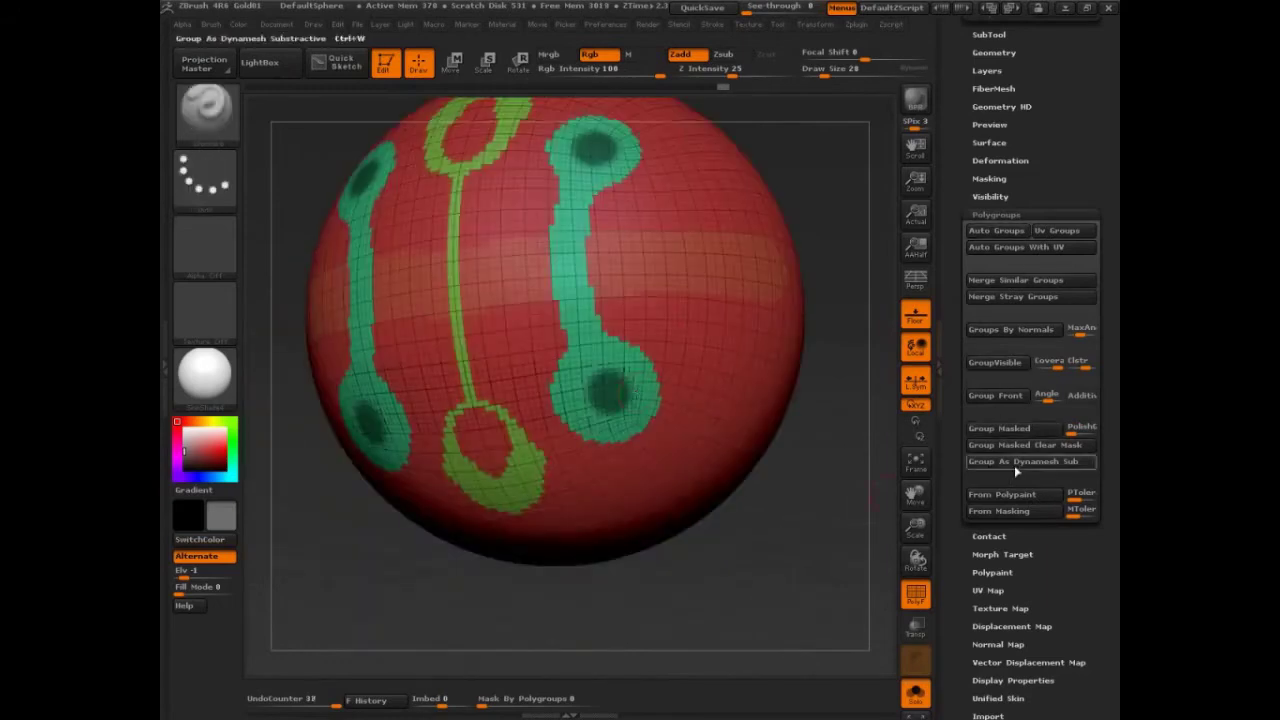
pyautogui.click(1010, 432)
pyautogui.keyDown('ctrl'); pyautogui.moveTo(828, 423); pyautogui.dragTo(819, 538); pyautogui.keyUp('ctrl')
pyautogui.moveTo(826, 481); pyautogui.dragTo(852, 481)
# Open the EdgeLoop geometry settings and try to apply Panel Loops to the sphere.
pyautogui.click(994, 53)
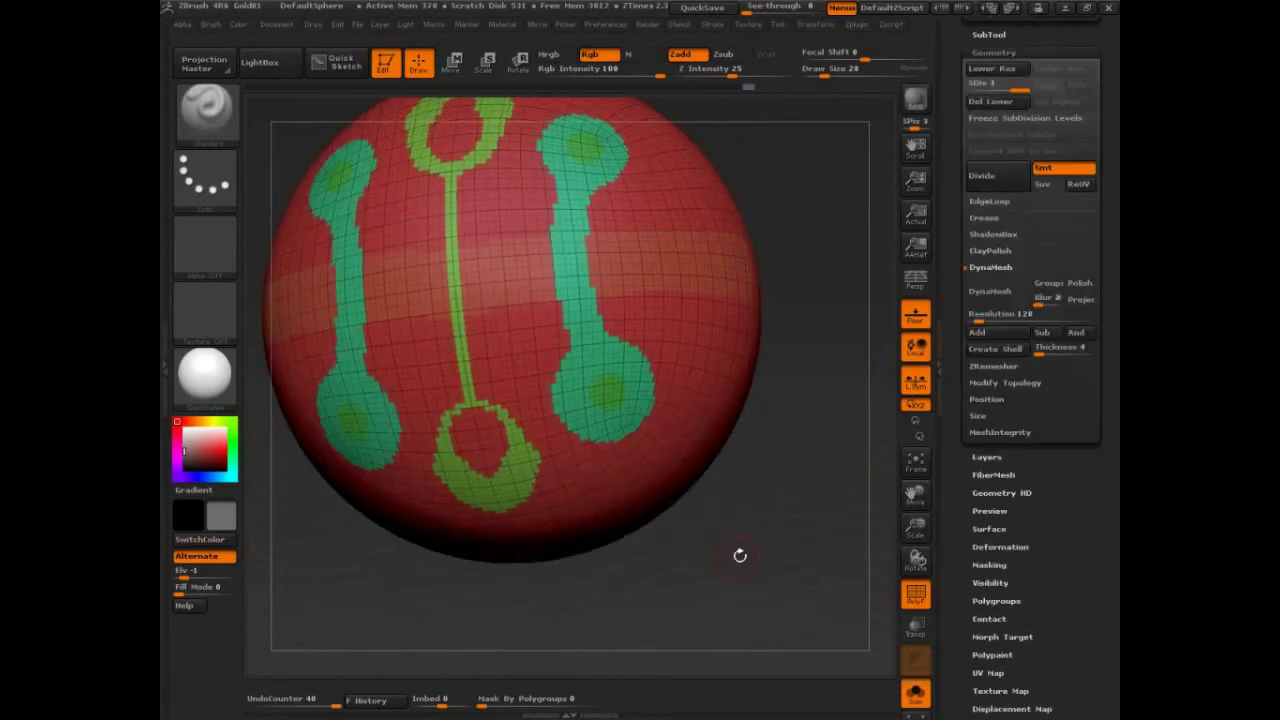
pyautogui.click(990, 267)
pyautogui.click(989, 201)
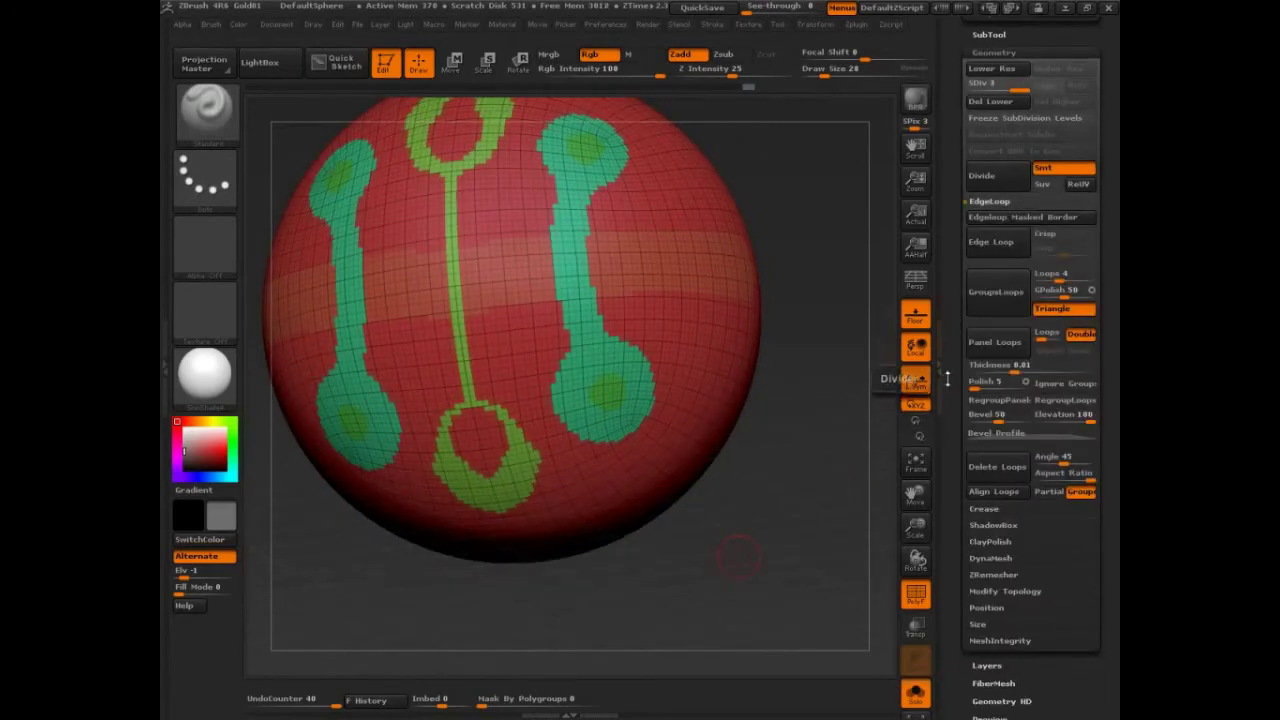
pyautogui.scroll(-3, 955, 368)
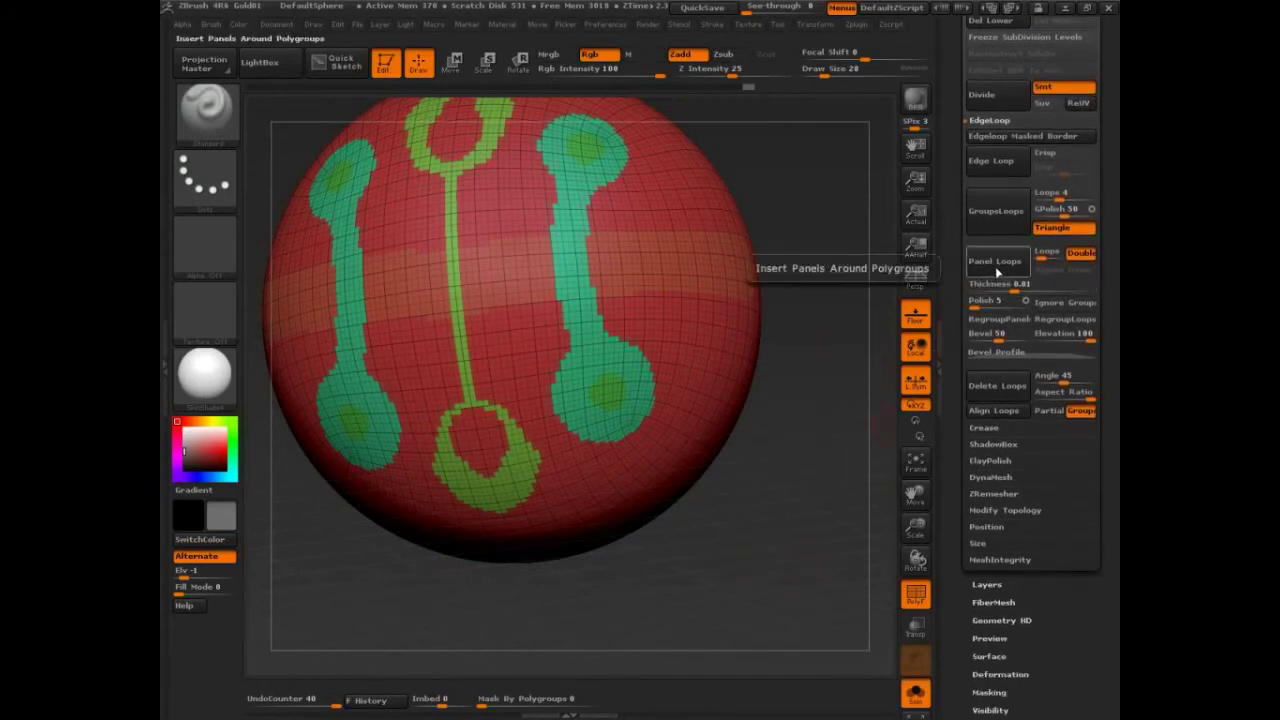
pyautogui.click(1008, 268)
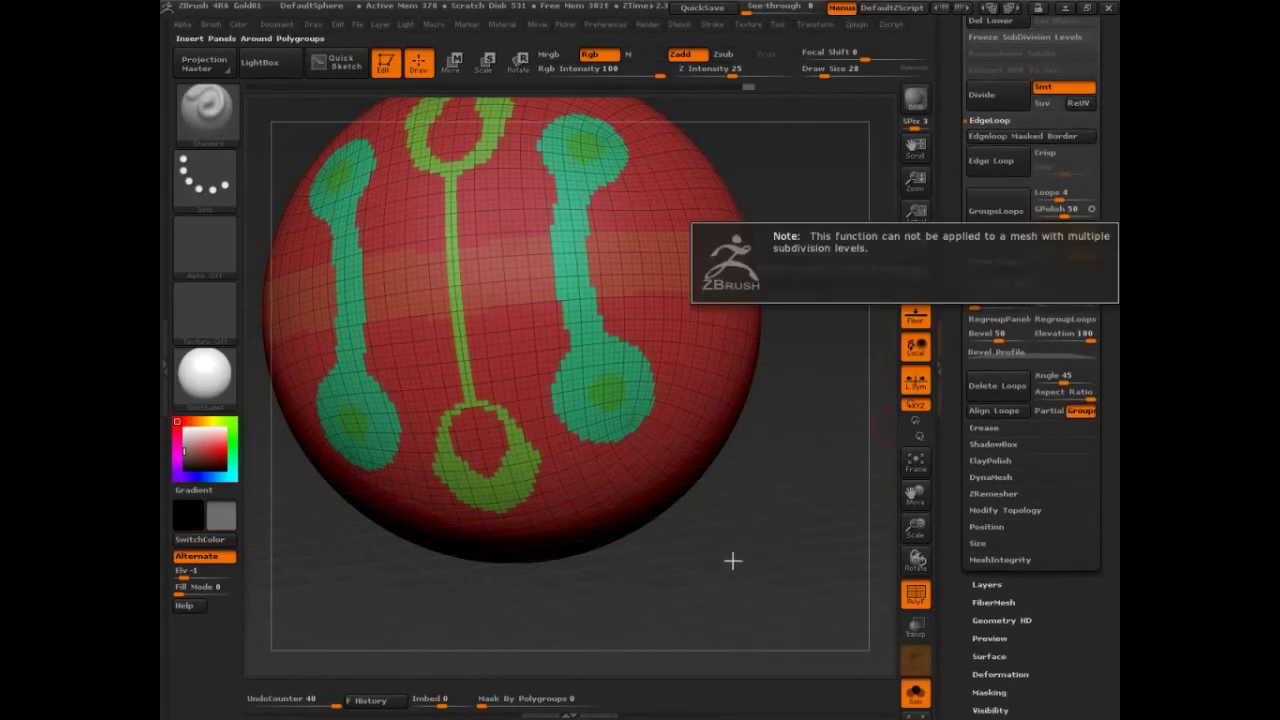
# Delete the sphere's lower subdivision levels and turn off the polyframe display.
pyautogui.scroll(3, 955, 289)
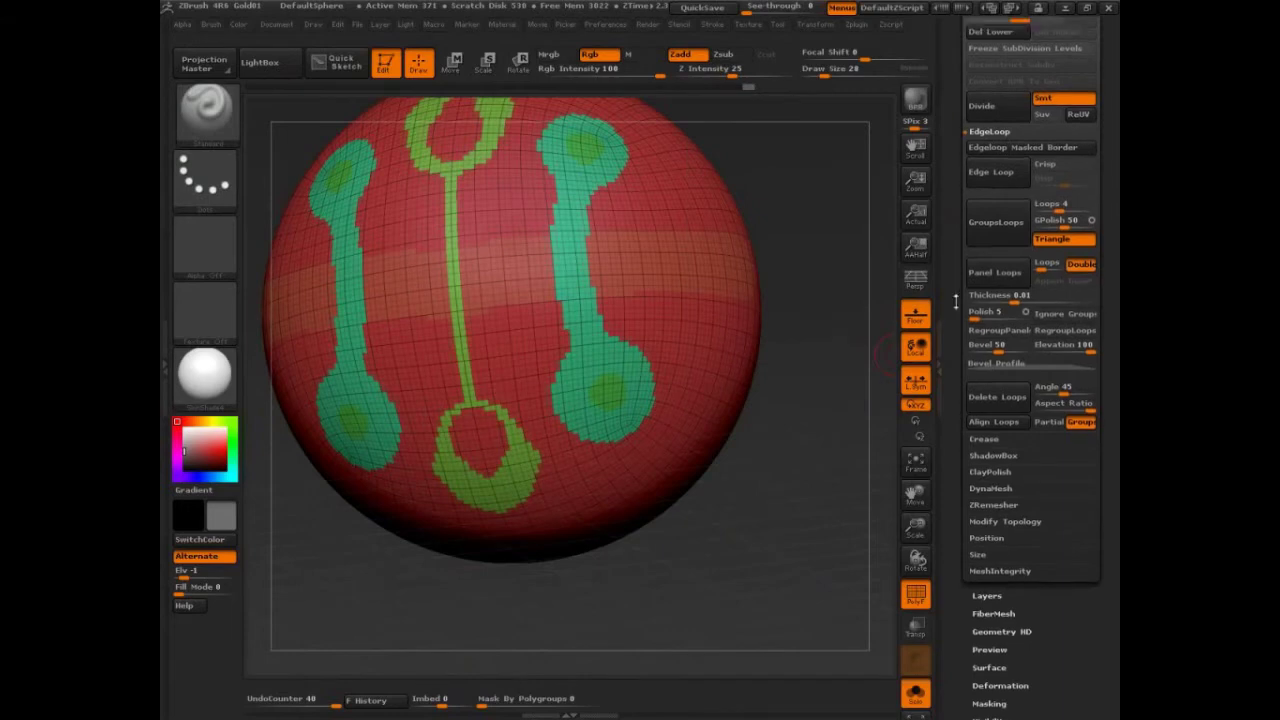
pyautogui.click(1010, 86)
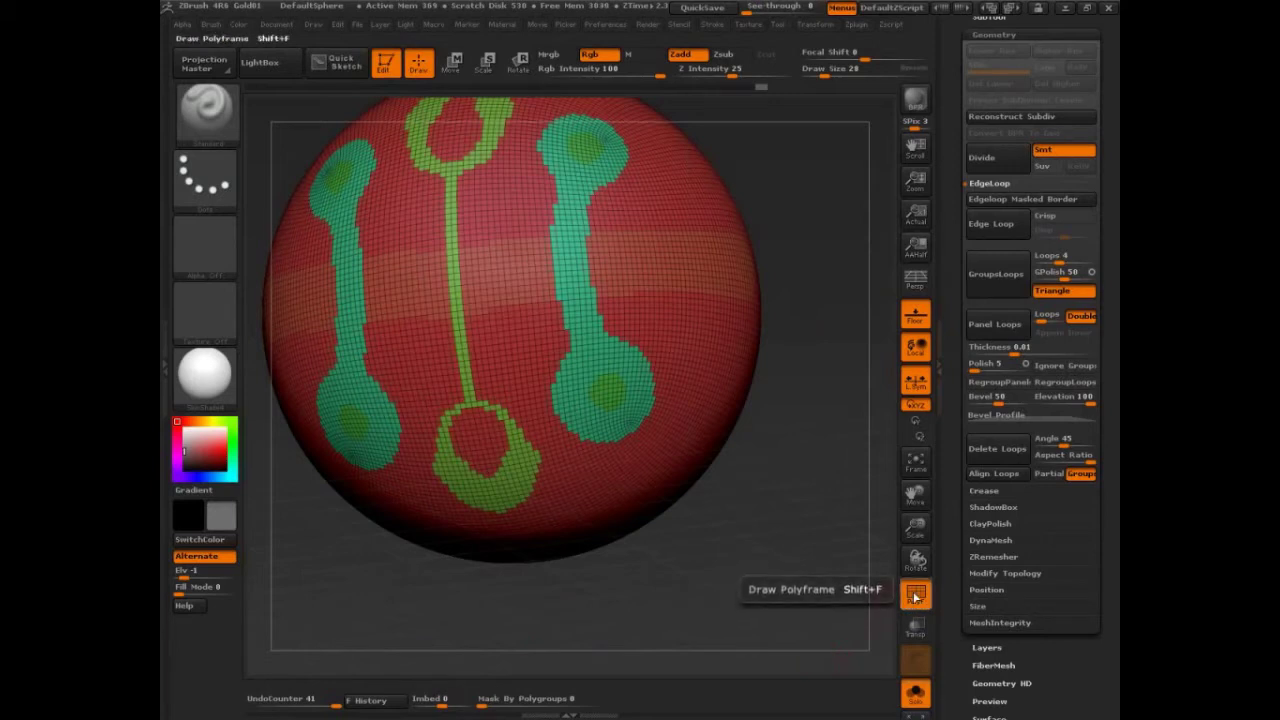
pyautogui.click(916, 596)
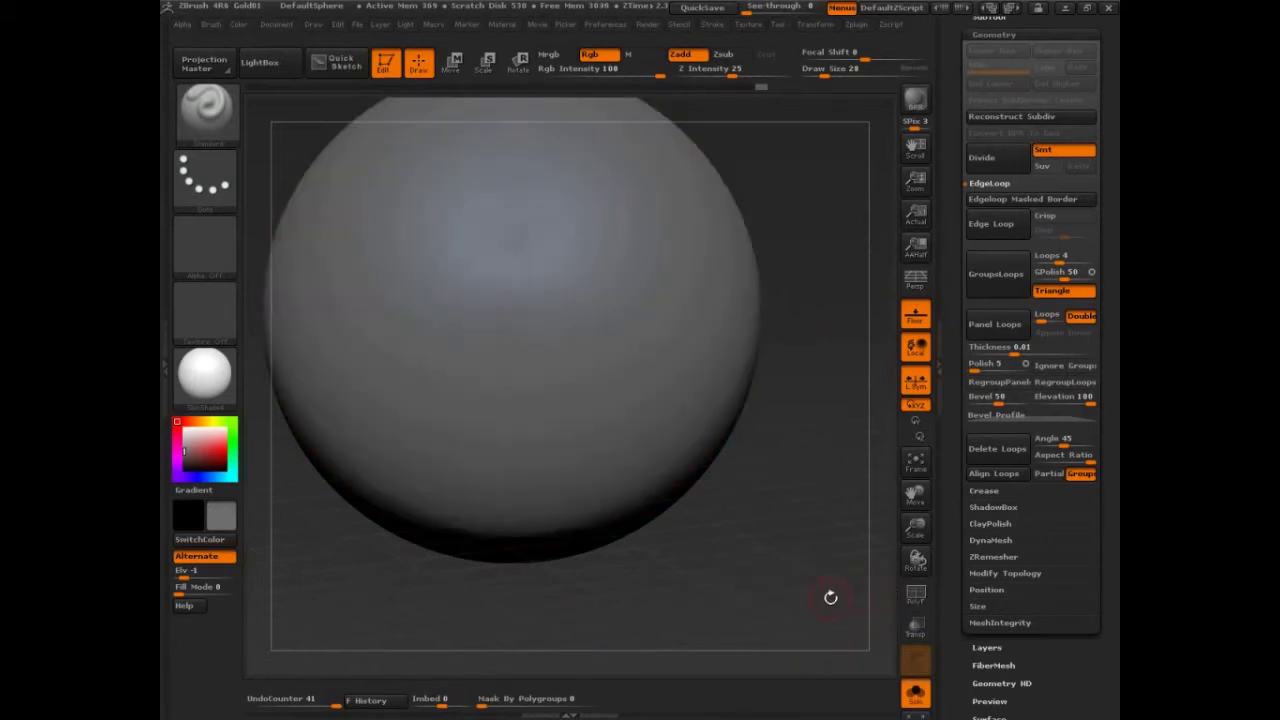
# Set the Panel Loops thickness to 0.05 and insert panels around the sphere's polygroups.
pyautogui.click(1018, 352)
pyautogui.write('0.05')
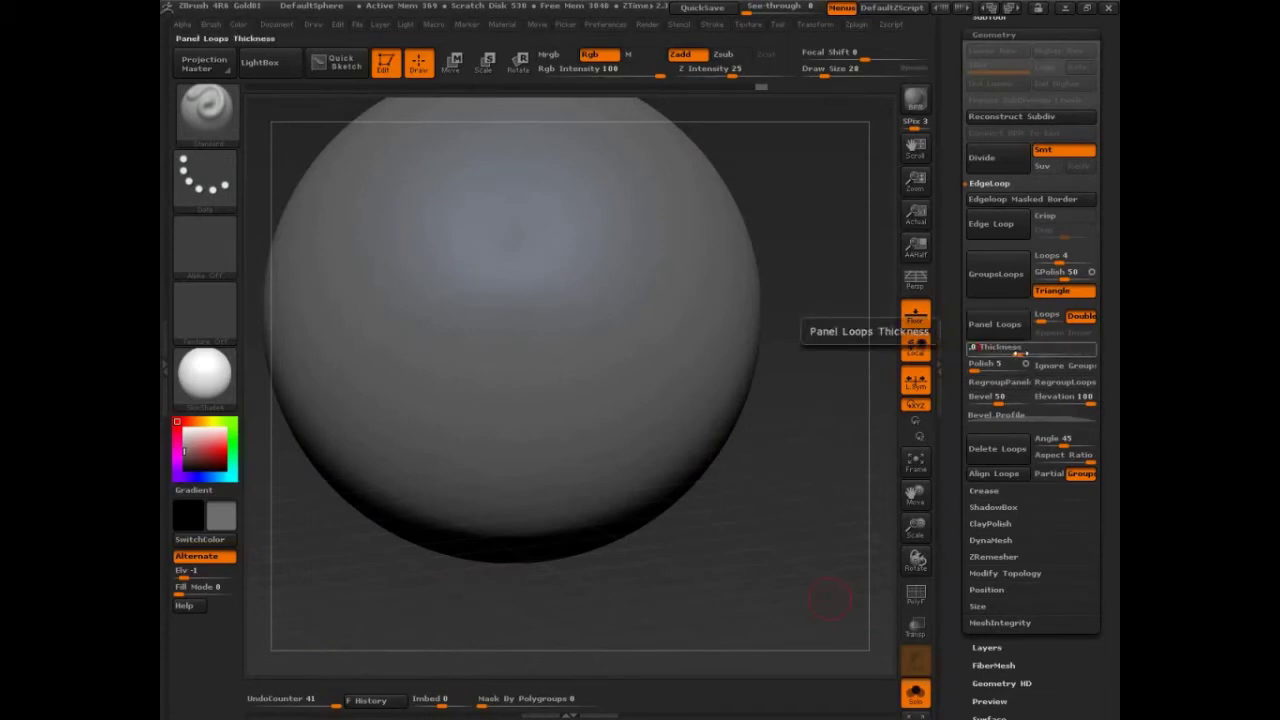
pyautogui.press('Return')
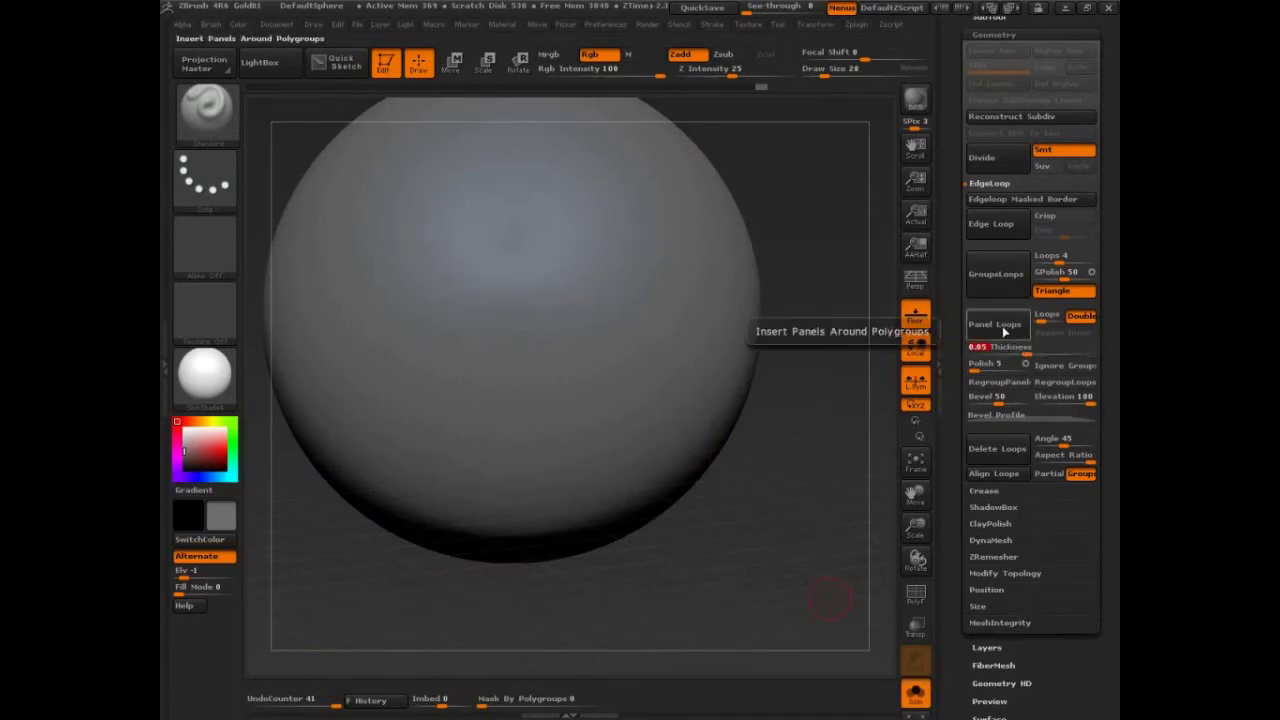
pyautogui.click(1003, 328)
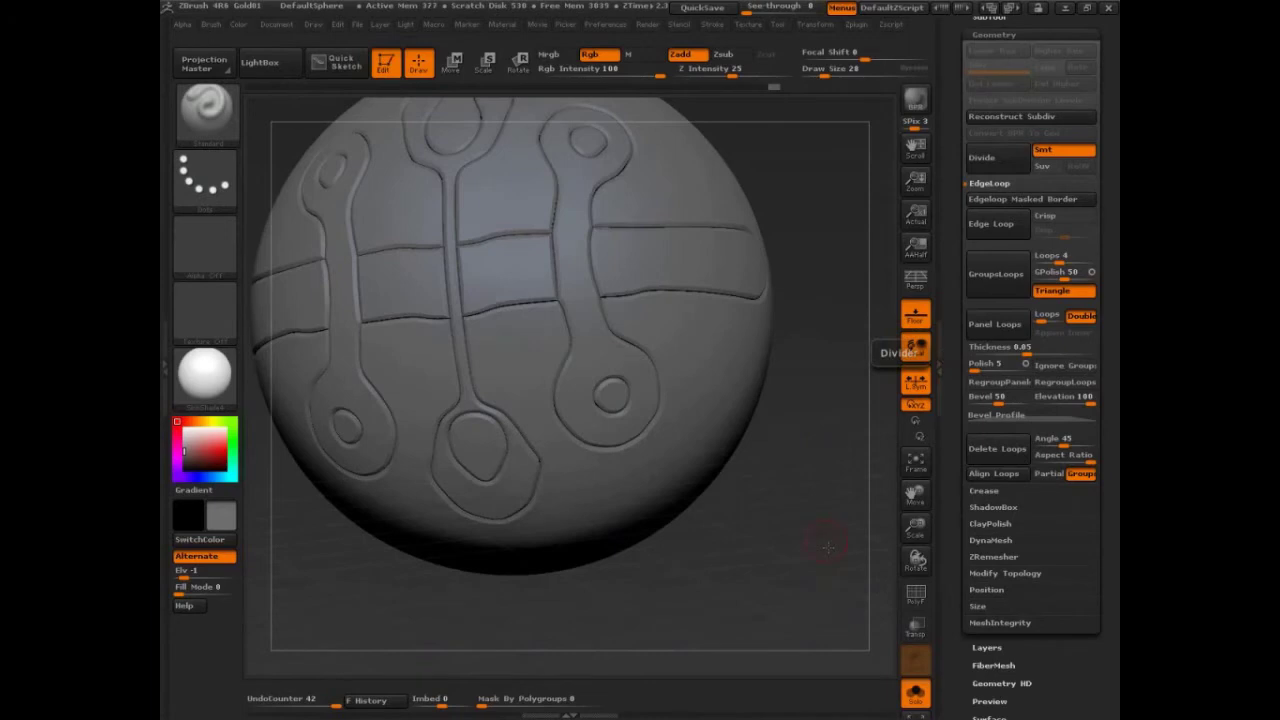
pyautogui.moveTo(826, 545); pyautogui.dragTo(852, 540)
# Undo and redo the panel loops to compare the sphere with and without the panels.
pyautogui.hotkey('ctrl', 'z')
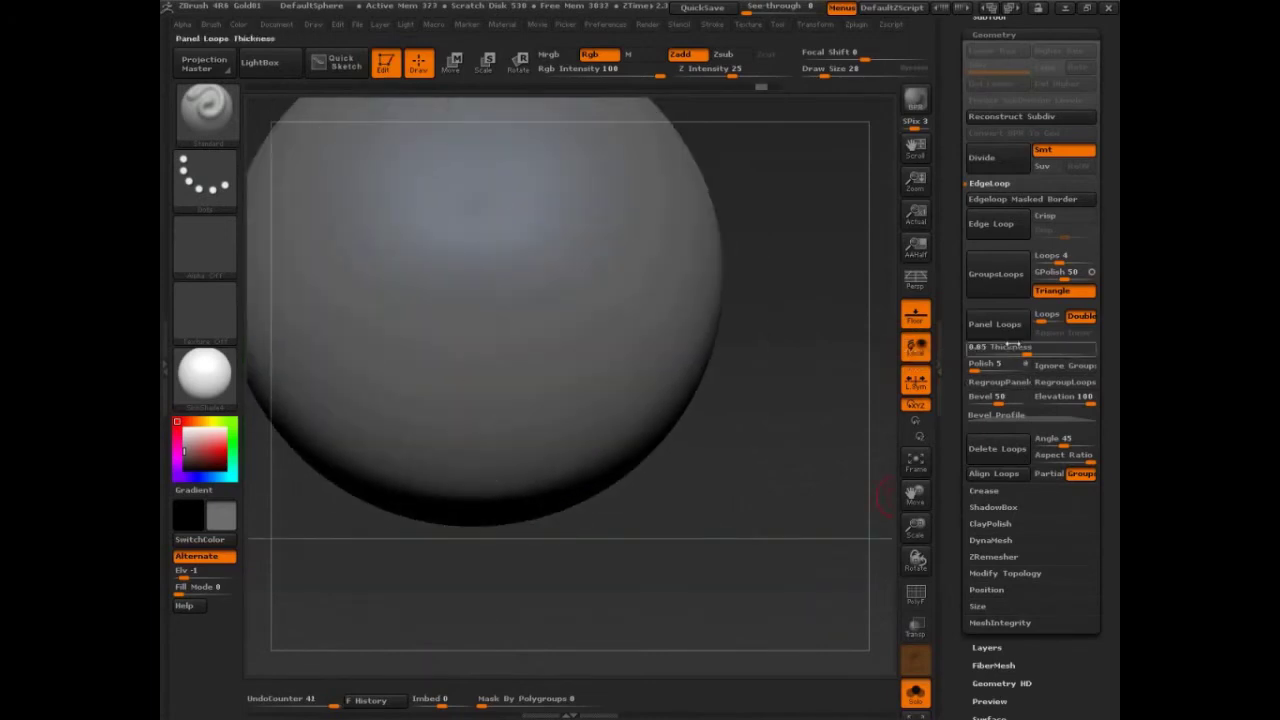
pyautogui.click(1003, 328)
pyautogui.press('ctrl')
pyautogui.hotkey('ctrl', 'z')
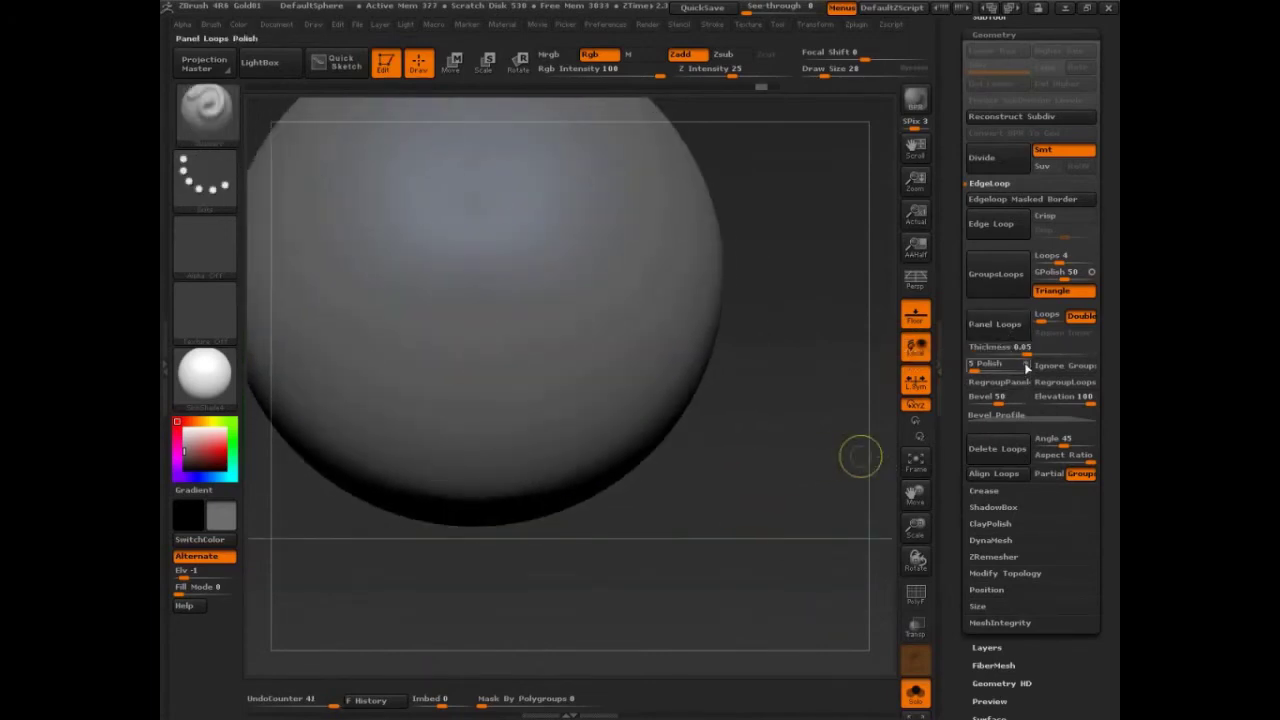
pyautogui.hotkey('ctrl', 'shift', 'z')
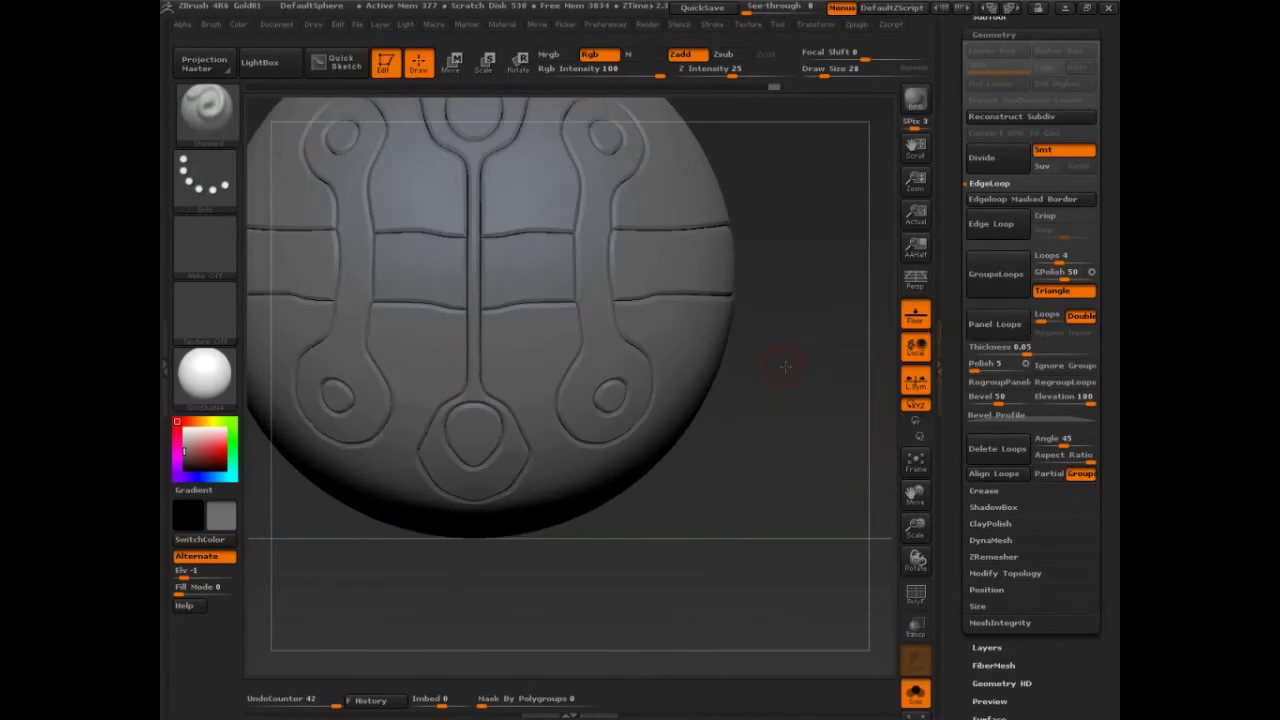
# Examine the grooves and bevelled edges around the central ring shape and the neighbouring panels from several angles.
pyautogui.keyDown('alt'); pyautogui.moveTo(785, 366); pyautogui.dragTo(810, 464); pyautogui.keyUp('alt')
pyautogui.moveTo(829, 523); pyautogui.dragTo(800, 569)
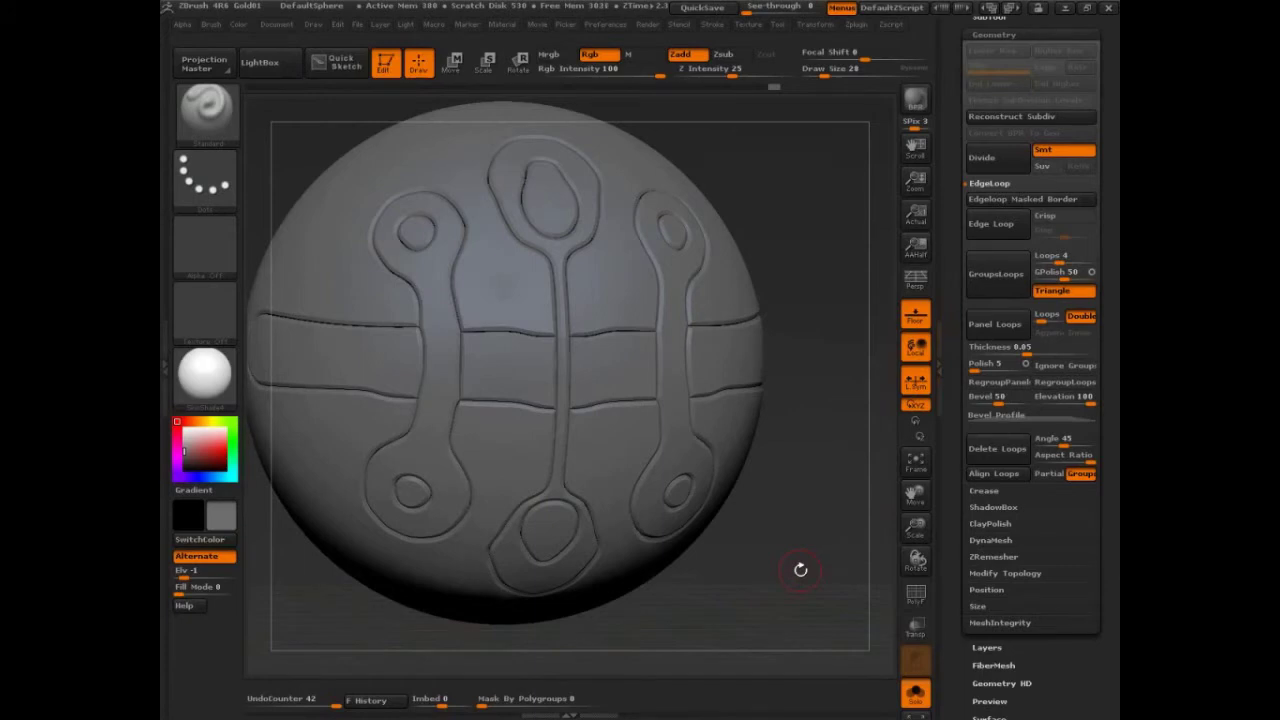
pyautogui.moveTo(800, 569)
pyautogui.mouseDown()
pyautogui.moveTo(826, 285)
pyautogui.moveTo(849, 343)
pyautogui.moveTo(849, 300)
pyautogui.moveTo(848, 322)
pyautogui.mouseUp()
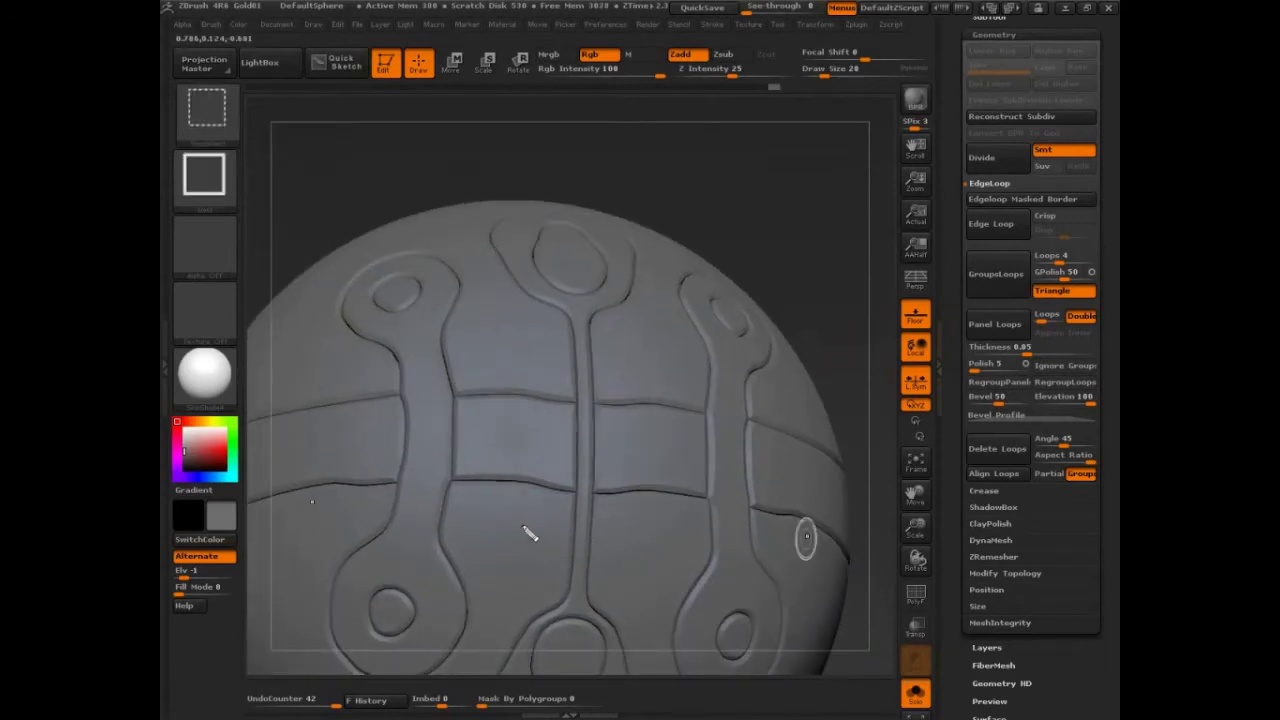
pyautogui.moveTo(609, 231)
pyautogui.keyDown('ctrl'); pyautogui.keyDown('shift'); pyautogui.mouseDown()
pyautogui.moveTo(517, 212)
pyautogui.moveTo(490, 496)
pyautogui.moveTo(576, 331)
pyautogui.moveTo(560, 620)
pyautogui.moveTo(568, 577)
pyautogui.mouseUp(); pyautogui.keyUp('shift'); pyautogui.keyUp('ctrl')
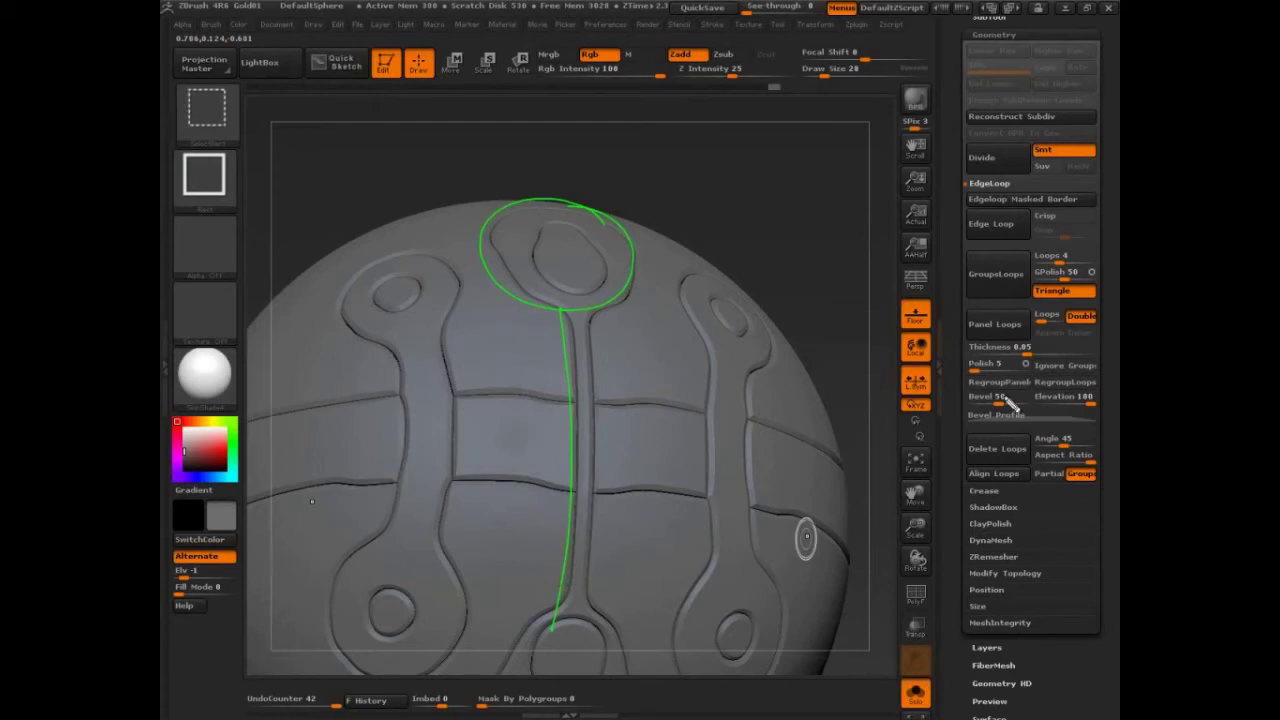
pyautogui.moveTo(1012, 384); pyautogui.dragTo(1020, 390)
pyautogui.moveTo(504, 261)
pyautogui.mouseDown()
pyautogui.moveTo(530, 287)
pyautogui.moveTo(495, 240)
pyautogui.moveTo(498, 268)
pyautogui.moveTo(439, 279)
pyautogui.mouseUp()
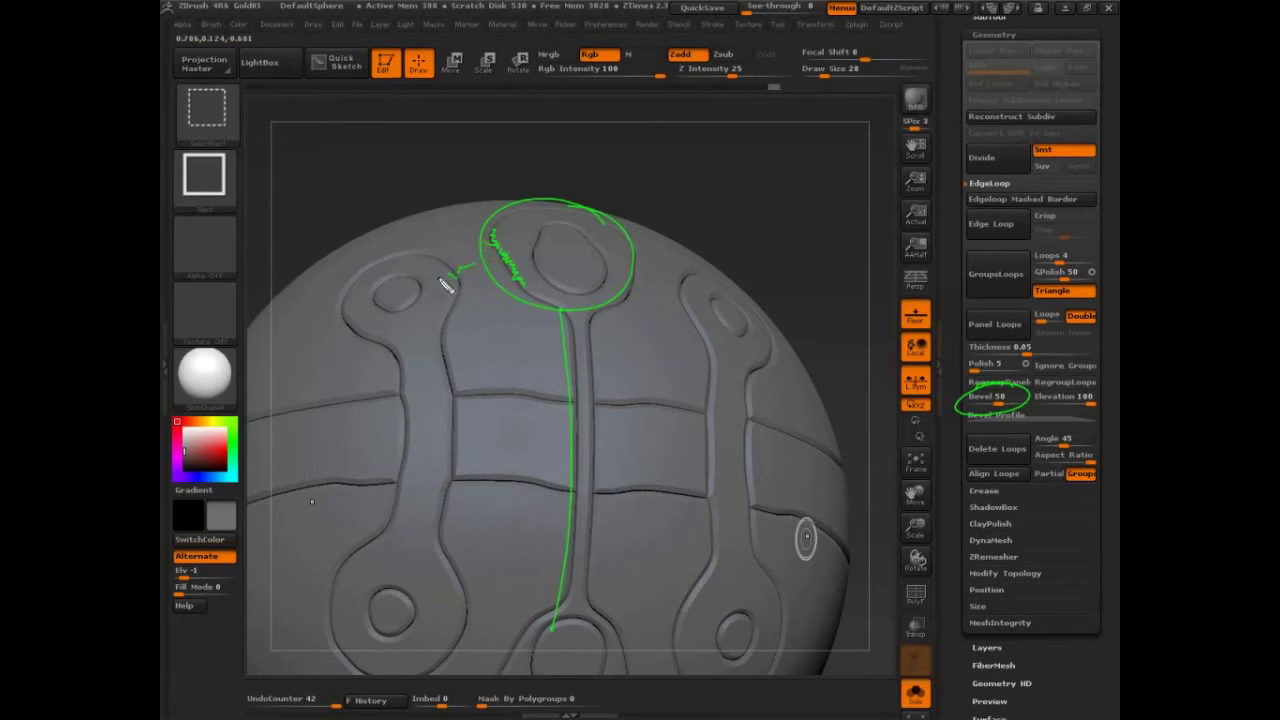
pyautogui.press('Escape')
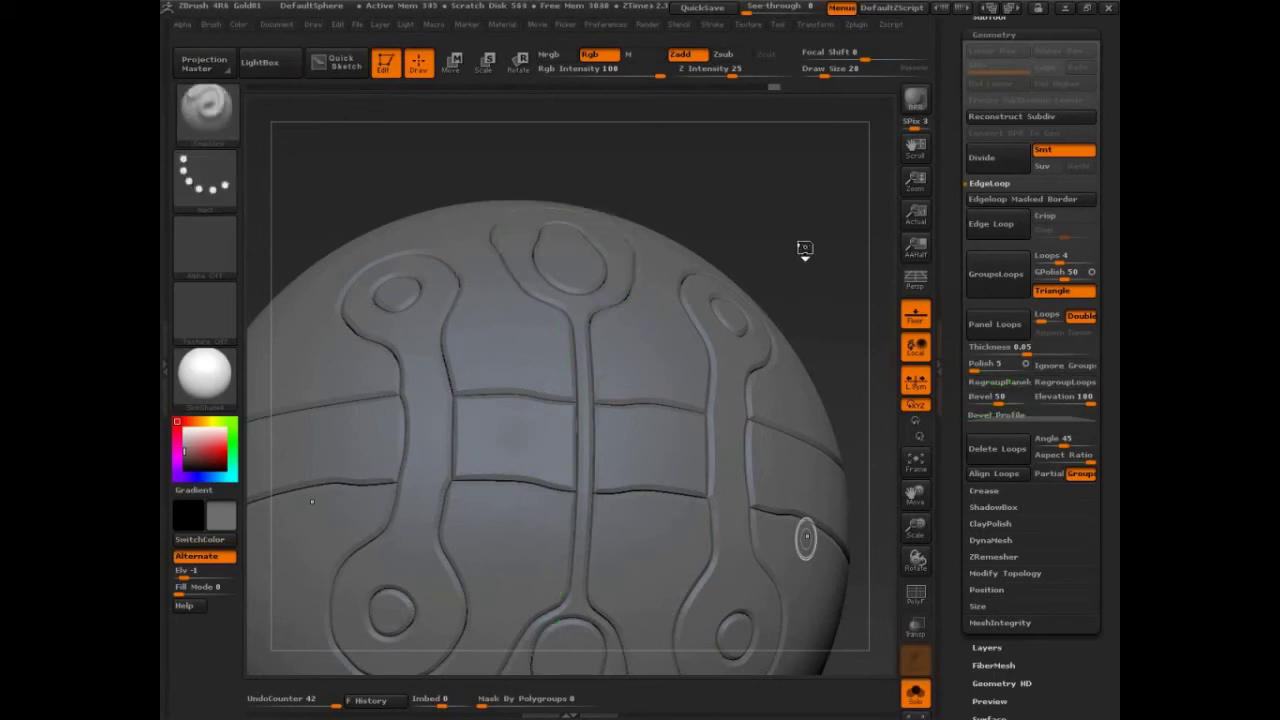
# Isolate the central ring polygroup, turn on the polyframe display, and restore the full sphere.
pyautogui.moveTo(806, 251); pyautogui.dragTo(834, 275)
pyautogui.keyDown('ctrl'); pyautogui.keyDown('shift'); pyautogui.click(528, 253); pyautogui.keyUp('shift'); pyautogui.keyUp('ctrl')
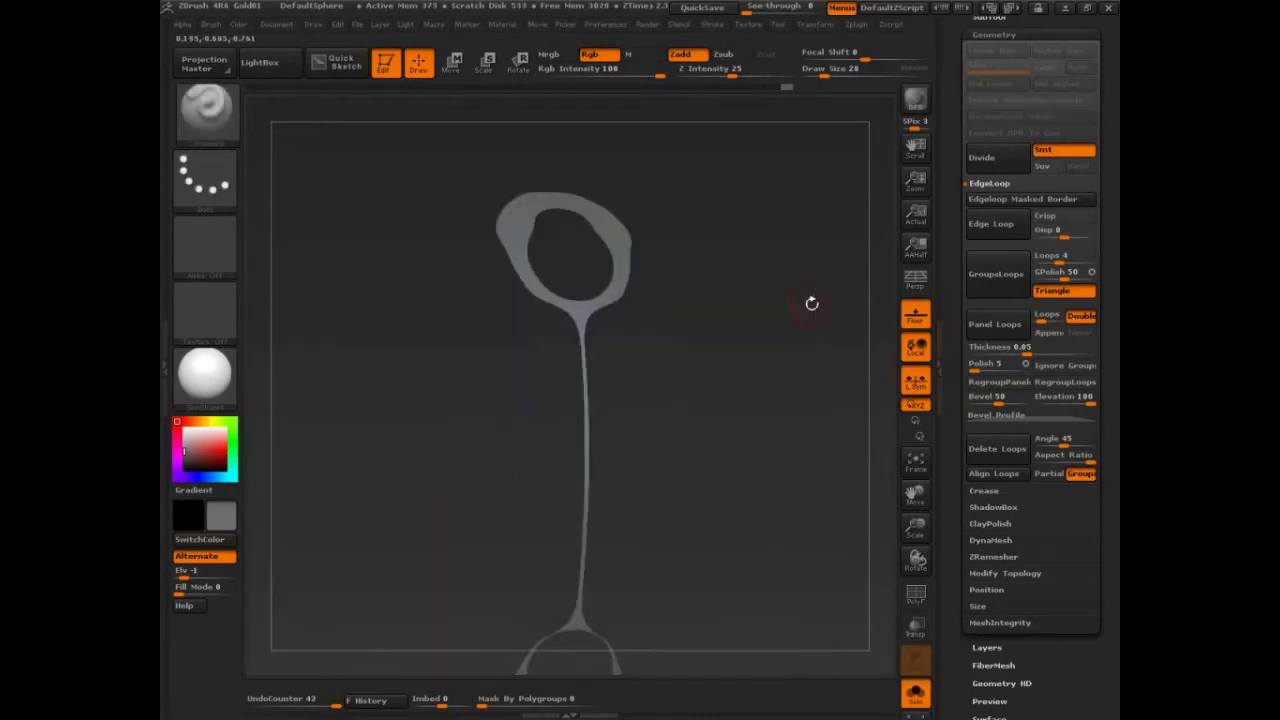
pyautogui.hotkey('shift', 'f')
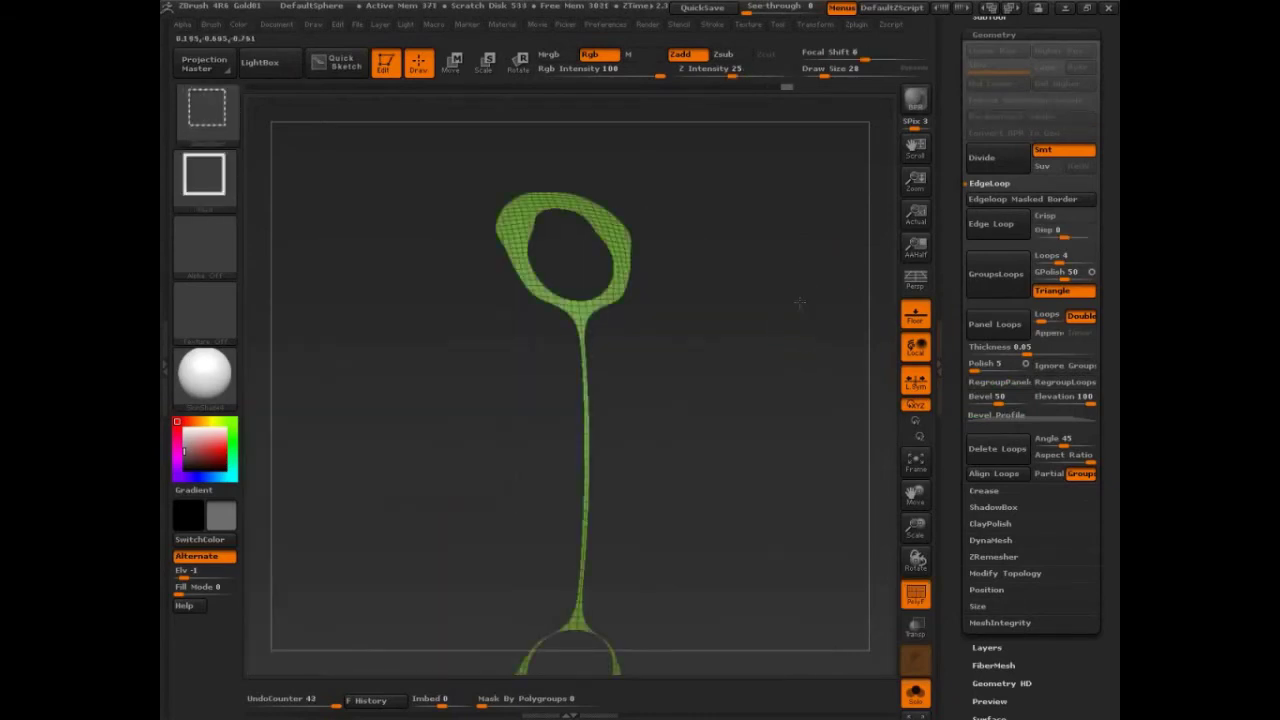
pyautogui.keyDown('ctrl'); pyautogui.keyDown('shift'); pyautogui.click(799, 302); pyautogui.keyUp('shift'); pyautogui.keyUp('ctrl')
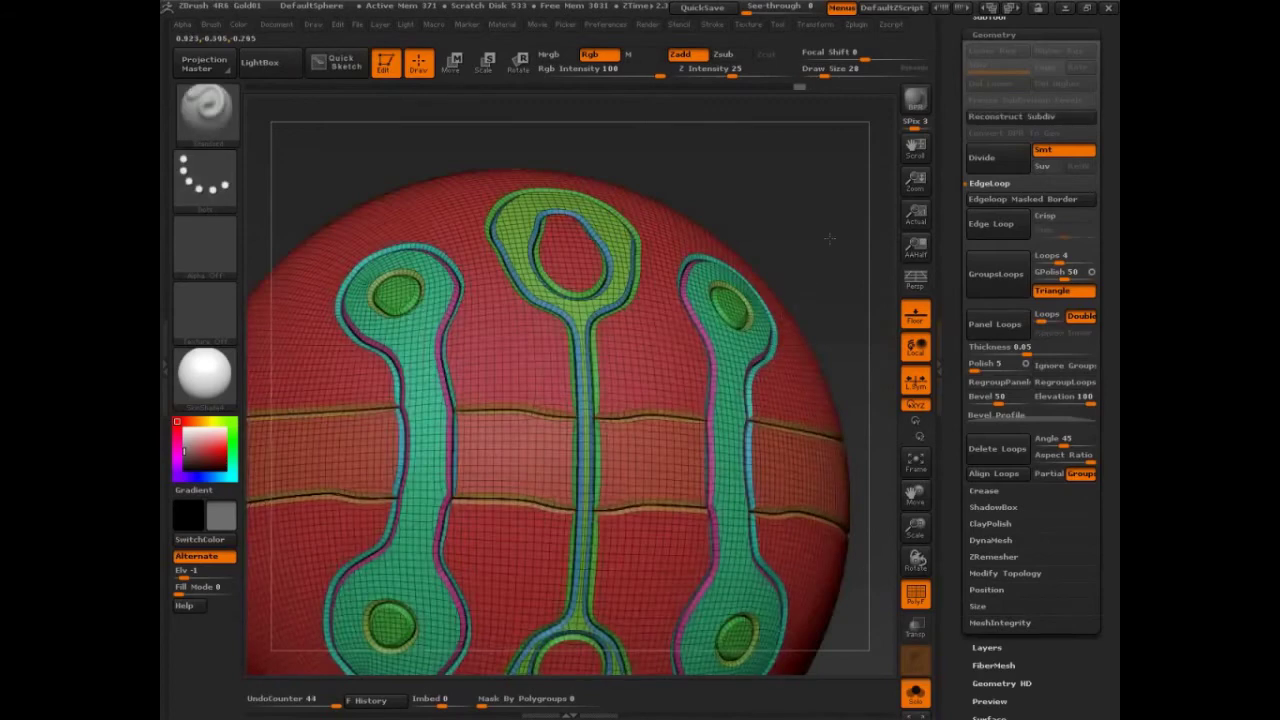
# Isolate the central ring panel together with its blue edge loops, examine its thickness from the side, and show the whole sphere again.
pyautogui.moveTo(829, 237); pyautogui.dragTo(835, 244)
pyautogui.moveTo(886, 562)
pyautogui.mouseDown()
pyautogui.moveTo(790, 249)
pyautogui.moveTo(797, 166)
pyautogui.mouseUp()
pyautogui.keyDown('ctrl'); pyautogui.keyDown('shift'); pyautogui.click(745, 245); pyautogui.keyUp('shift'); pyautogui.keyUp('ctrl')
pyautogui.keyDown('ctrl'); pyautogui.keyDown('shift'); pyautogui.click(755, 172); pyautogui.keyUp('shift'); pyautogui.keyUp('ctrl')
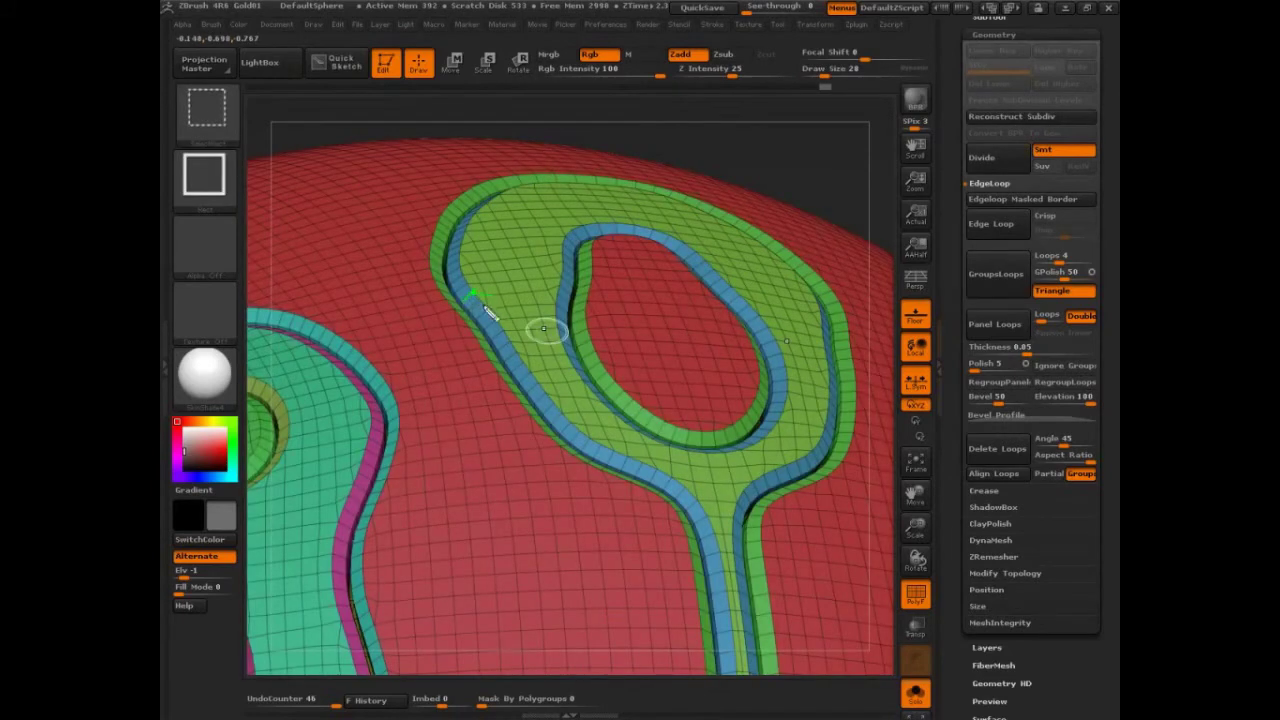
pyautogui.keyDown('ctrl'); pyautogui.keyDown('shift'); pyautogui.click(800, 188); pyautogui.keyUp('shift'); pyautogui.keyUp('ctrl')
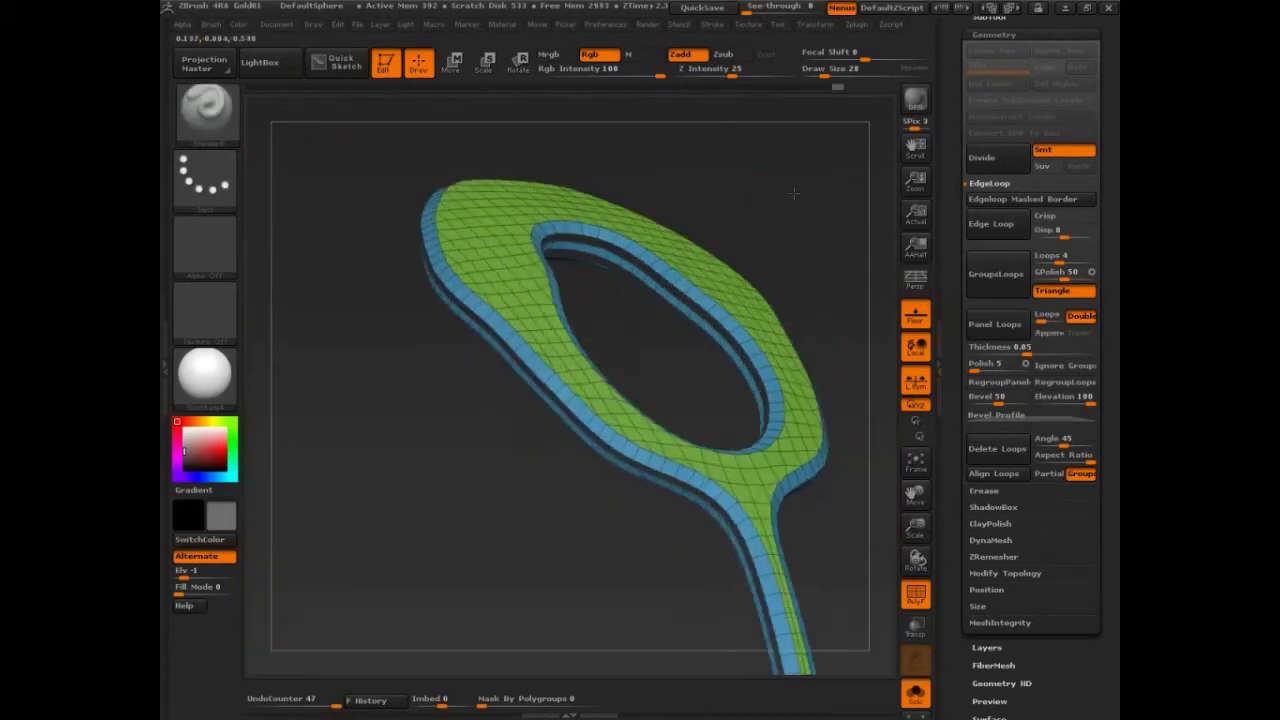
pyautogui.moveTo(793, 193); pyautogui.dragTo(497, 297)
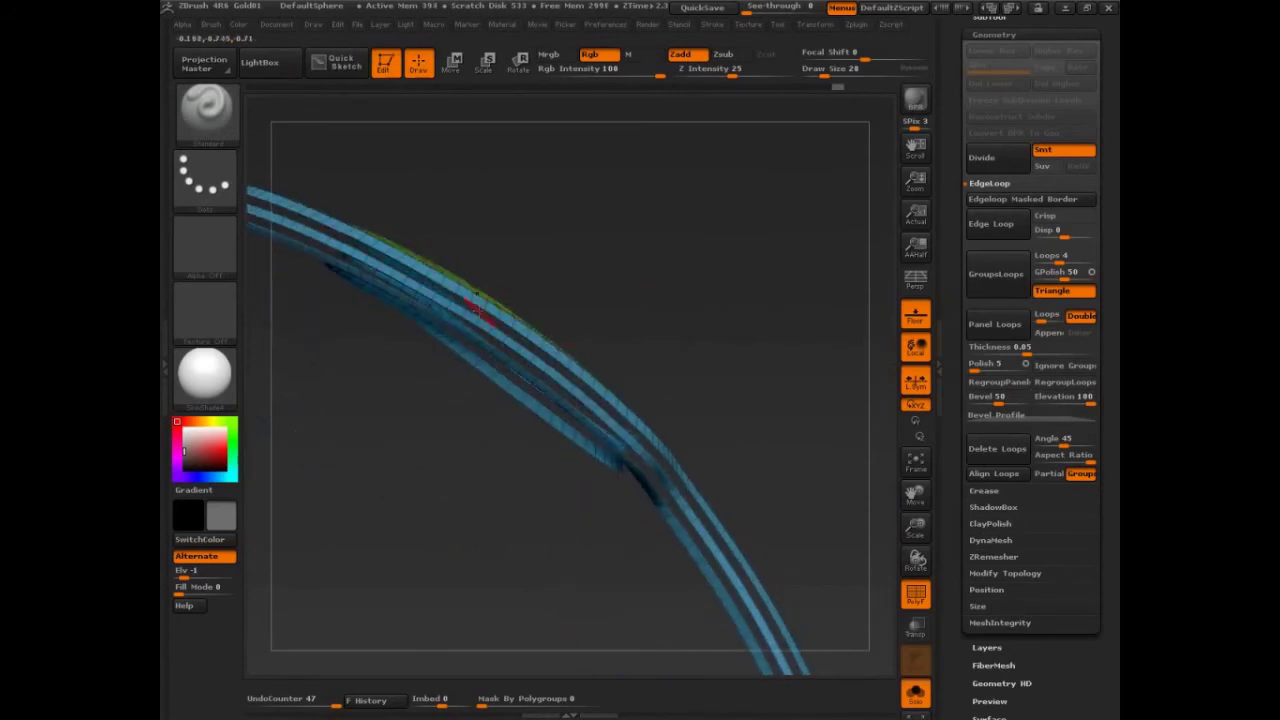
pyautogui.moveTo(629, 299); pyautogui.dragTo(720, 285)
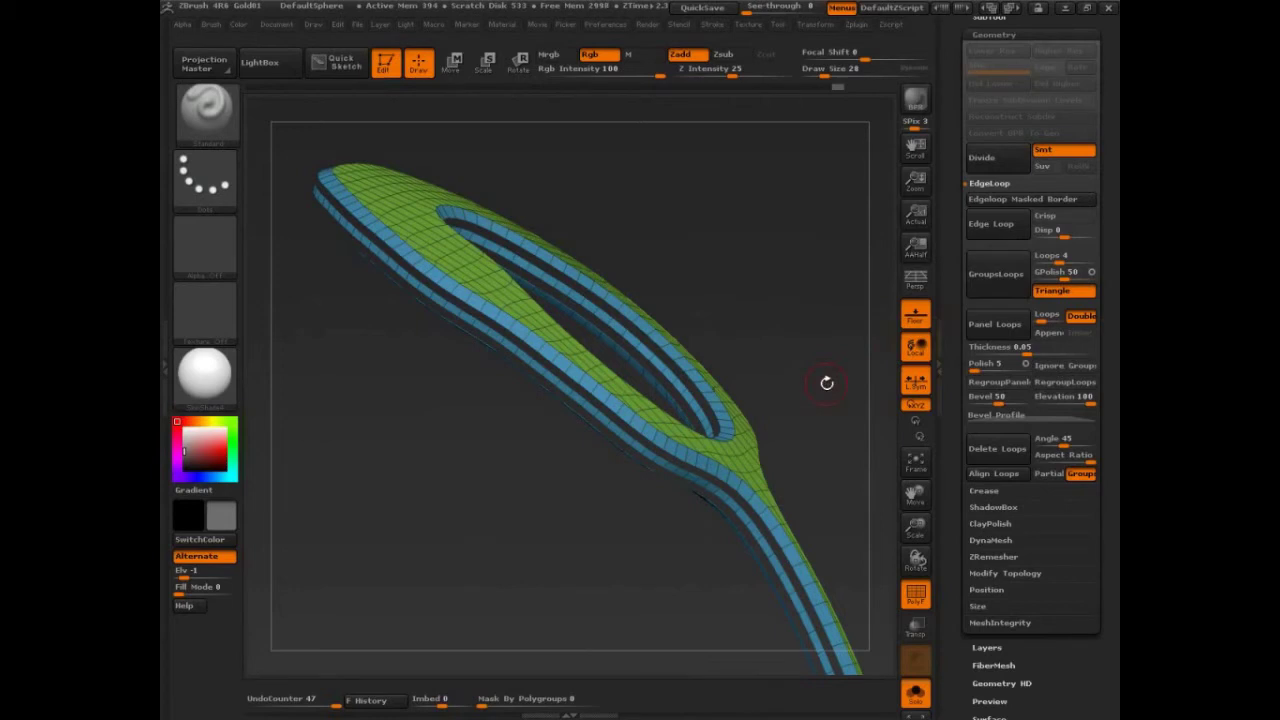
pyautogui.moveTo(779, 330)
pyautogui.mouseDown()
pyautogui.moveTo(791, 257)
pyautogui.moveTo(776, 288)
pyautogui.moveTo(799, 256)
pyautogui.moveTo(772, 246)
pyautogui.mouseUp()
pyautogui.keyDown('ctrl'); pyautogui.keyDown('shift'); pyautogui.click(797, 256); pyautogui.keyUp('shift'); pyautogui.keyUp('ctrl')
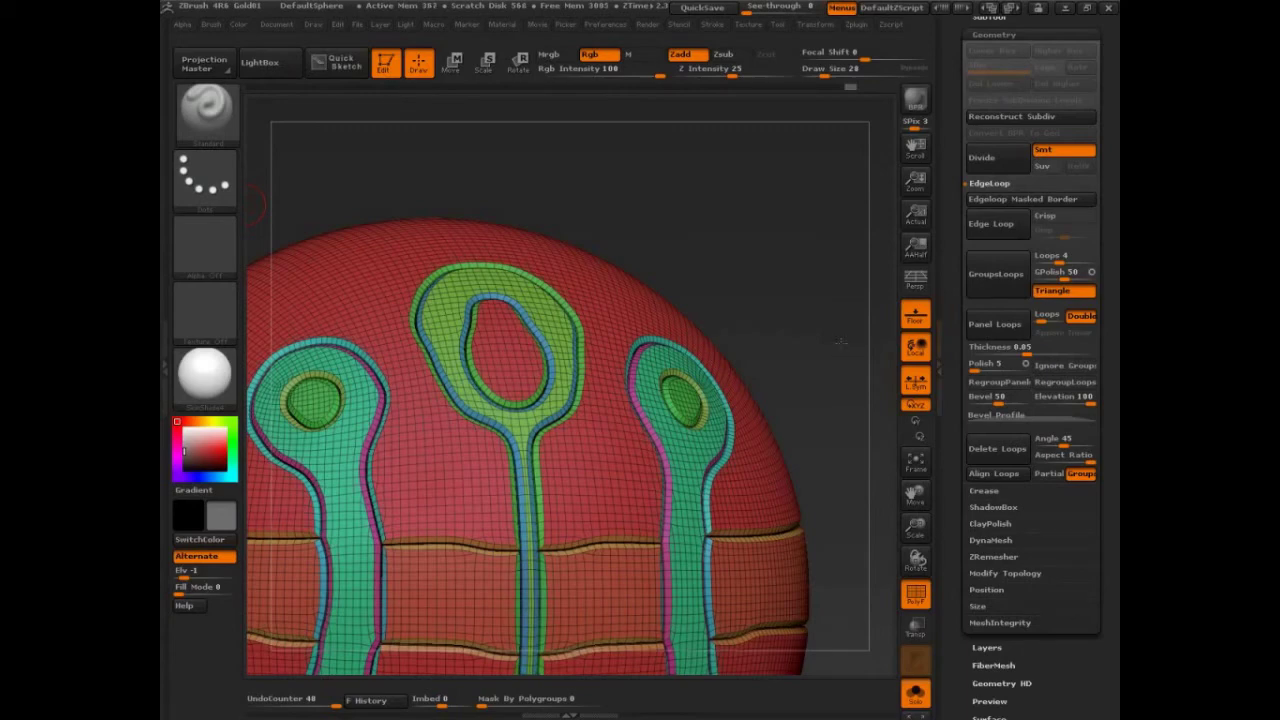
# Undo the visibility changes and the panel loops, returning the sphere to its plain polygroups.
pyautogui.moveTo(840, 343); pyautogui.dragTo(760, 432)
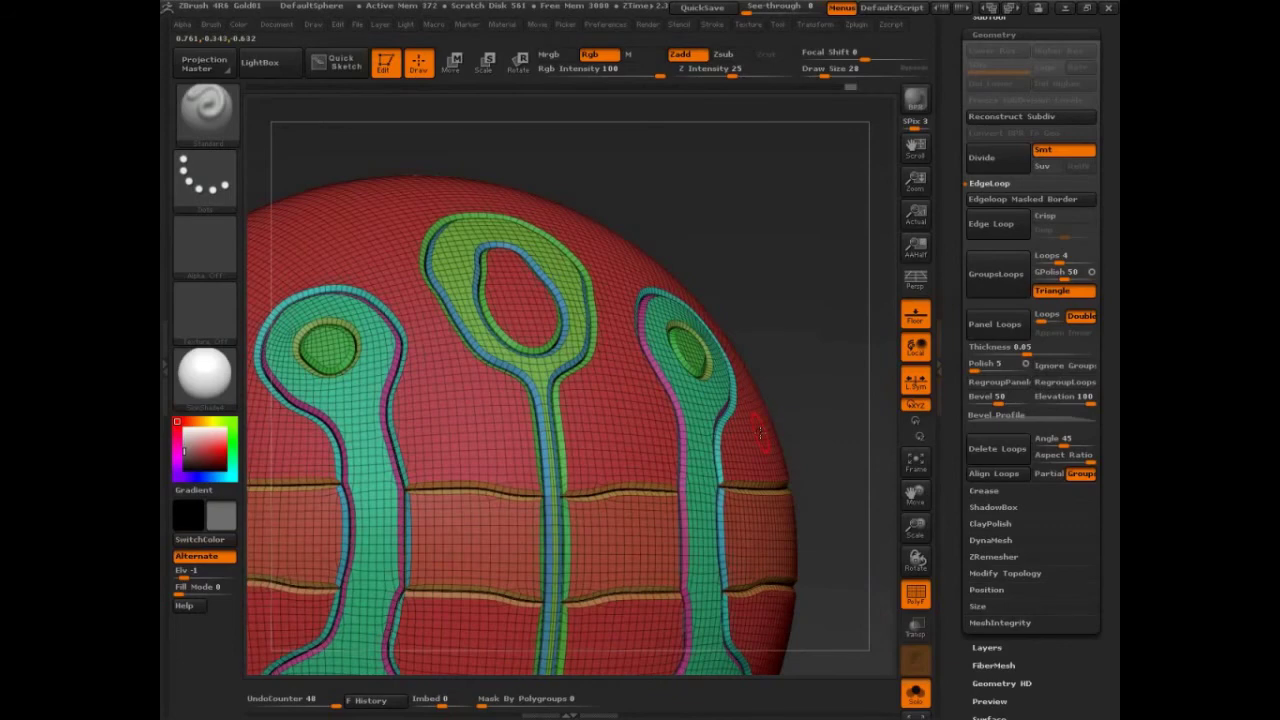
pyautogui.press('ctrl')
pyautogui.hotkey('ctrl', 'z')
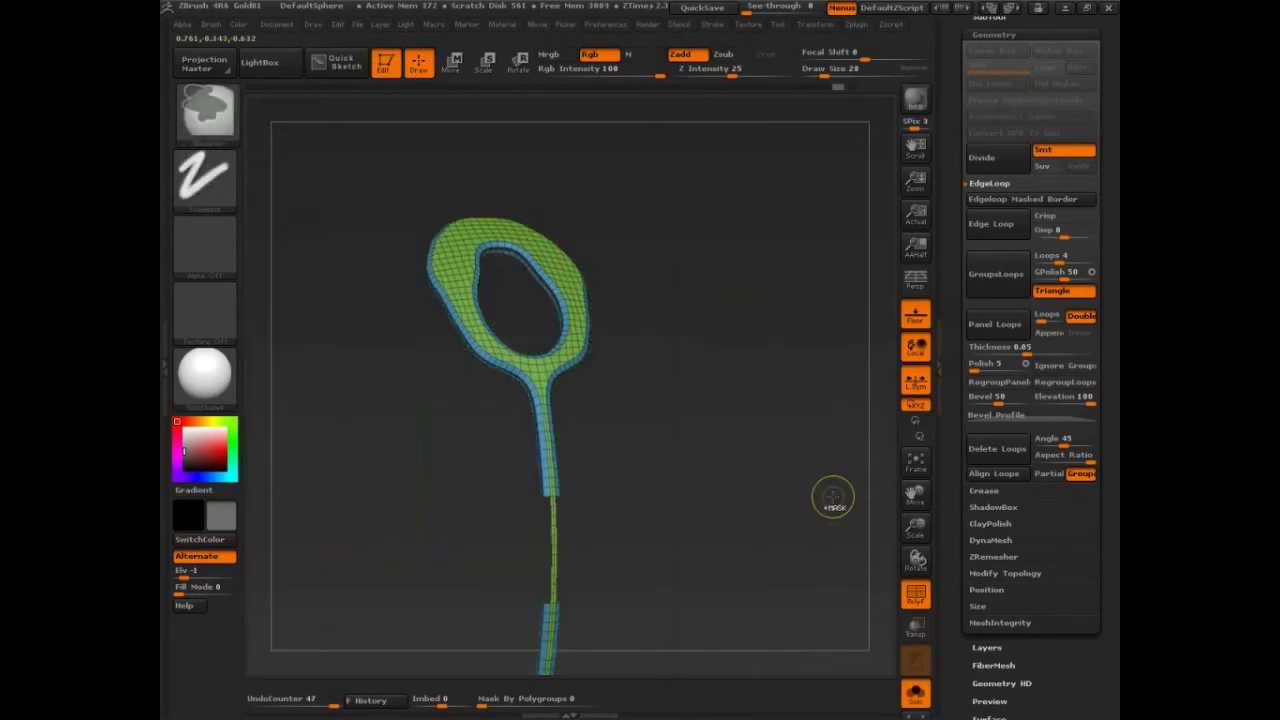
pyautogui.hotkey('ctrl', 'z')
pyautogui.hotkey('ctrl', 'z')
pyautogui.hotkey('ctrl', 'z')
pyautogui.hotkey('ctrl', 'z')
pyautogui.hotkey('ctrl', 'z')
pyautogui.hotkey('ctrl', 'z')
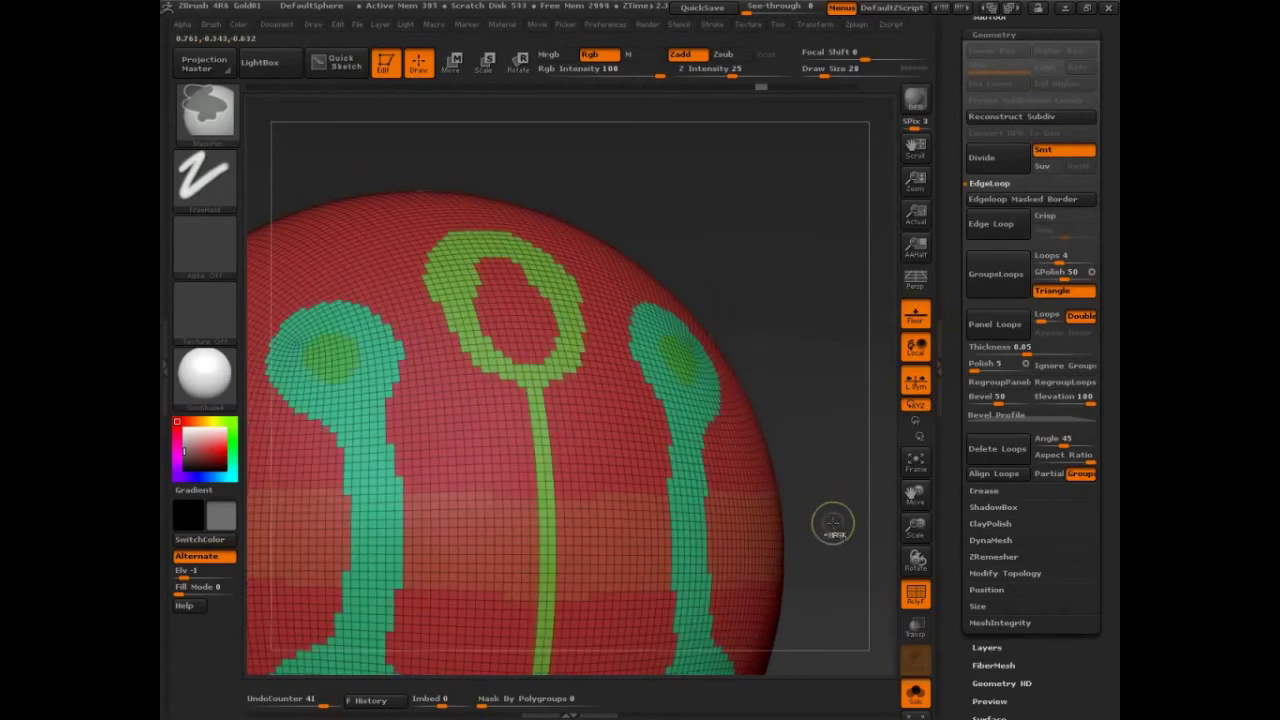
pyautogui.moveTo(1040, 341)
pyautogui.mouseDown()
pyautogui.moveTo(1001, 352)
pyautogui.moveTo(1038, 339)
pyautogui.mouseUp()
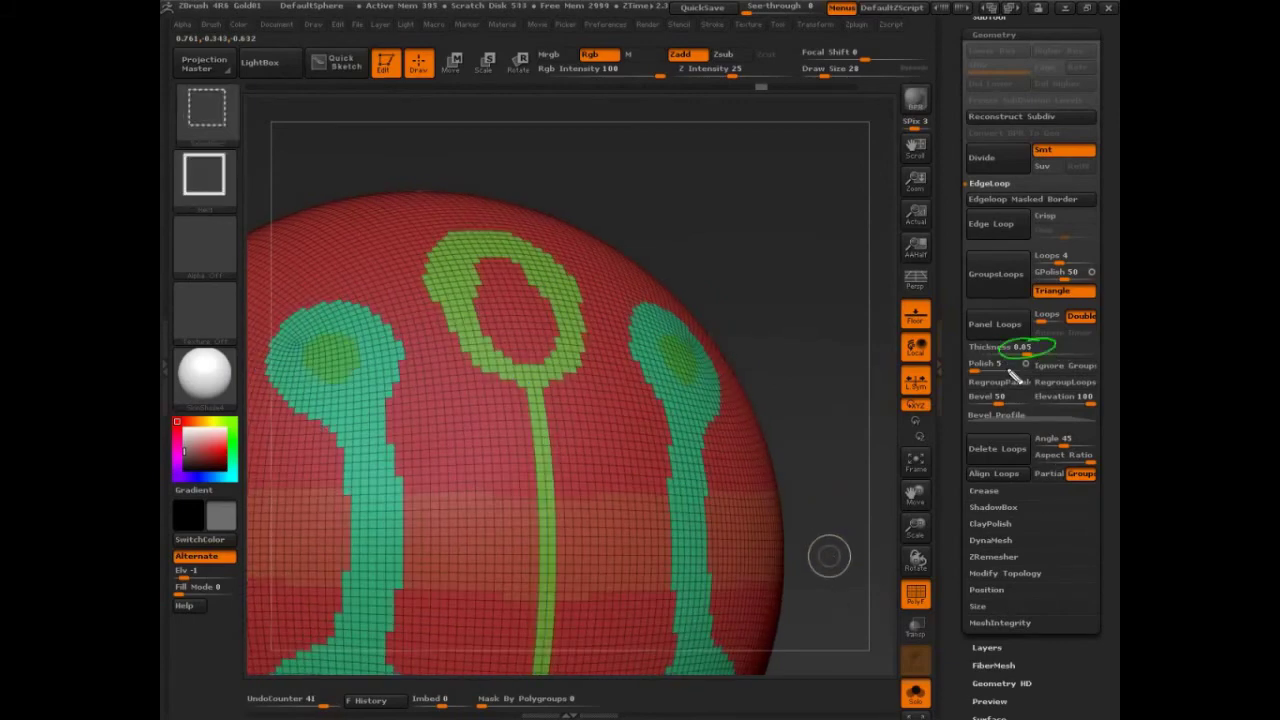
# Try Panel Loops on the sphere's polygroups with a thickness of 0.9126 and examine the whole mesh.
pyautogui.press('Escape')
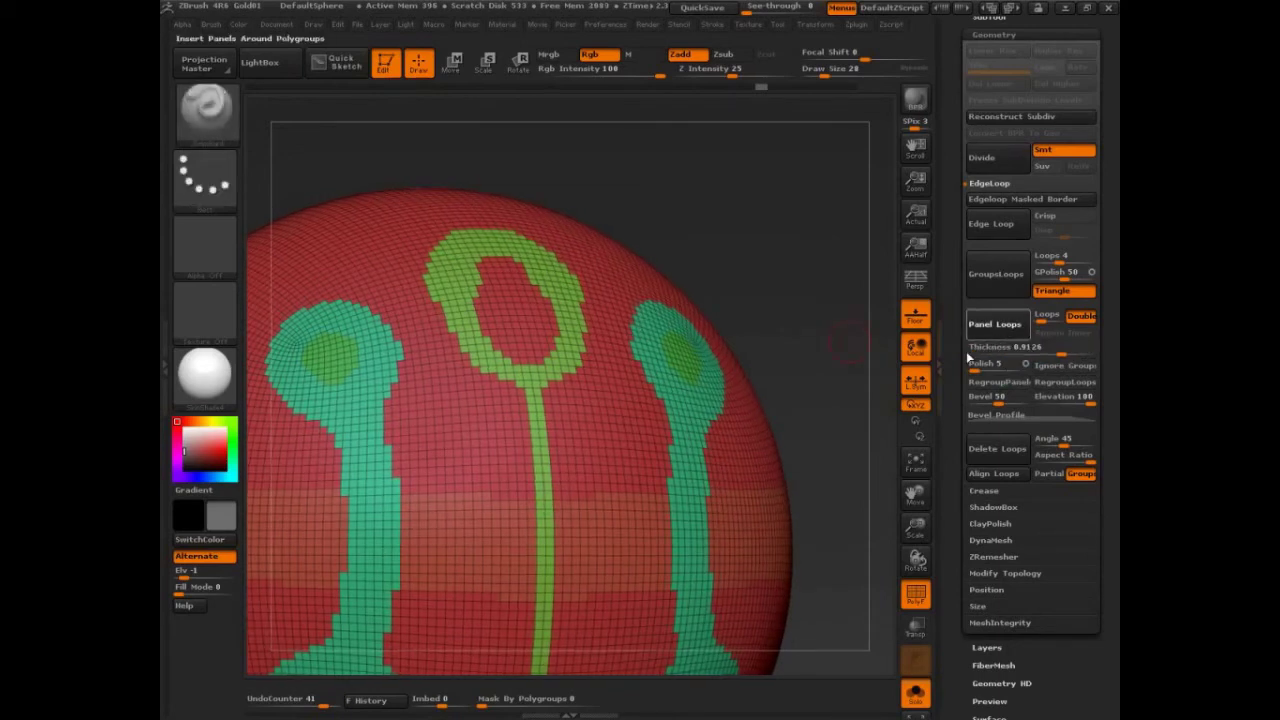
pyautogui.click(994, 323)
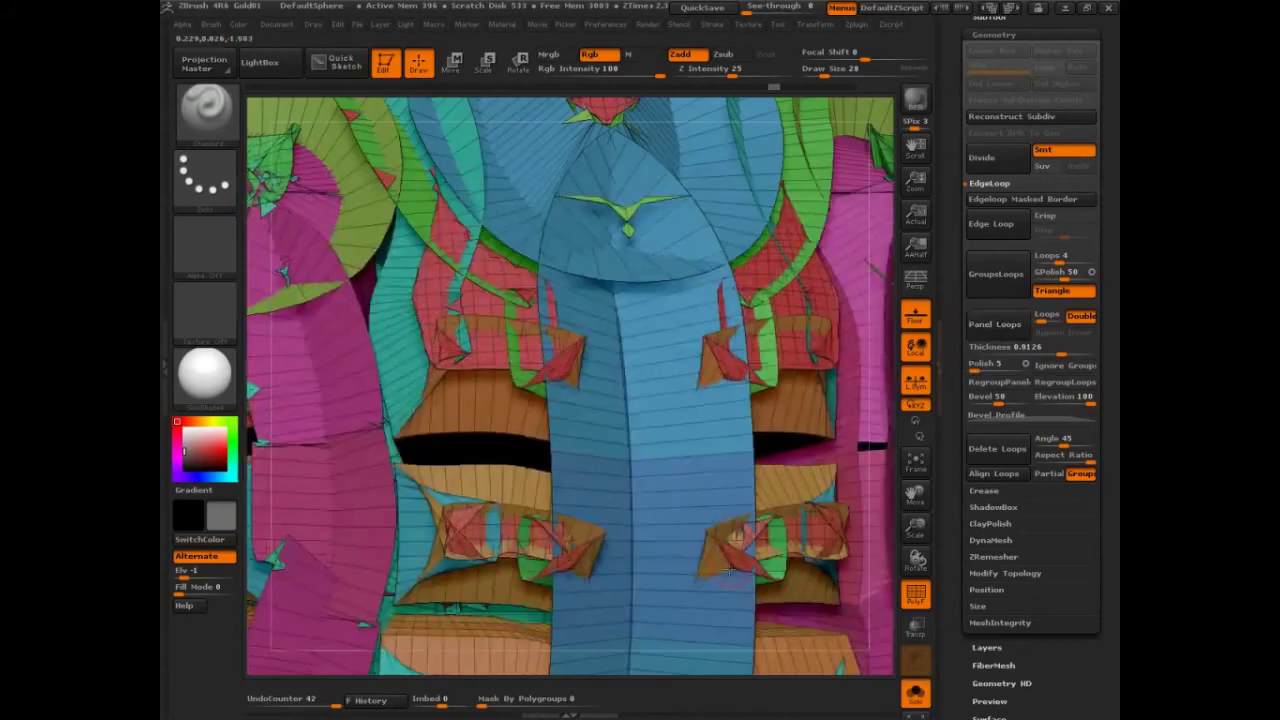
pyautogui.press('f')
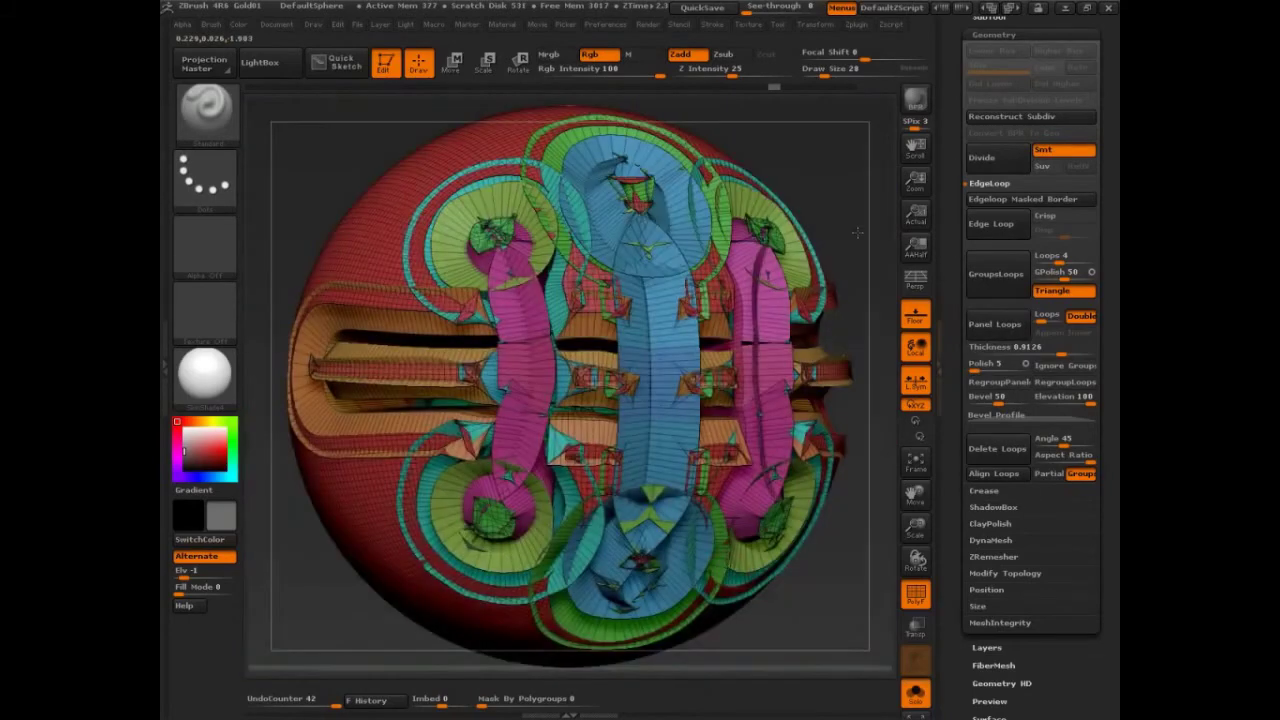
pyautogui.moveTo(857, 232); pyautogui.dragTo(858, 233)
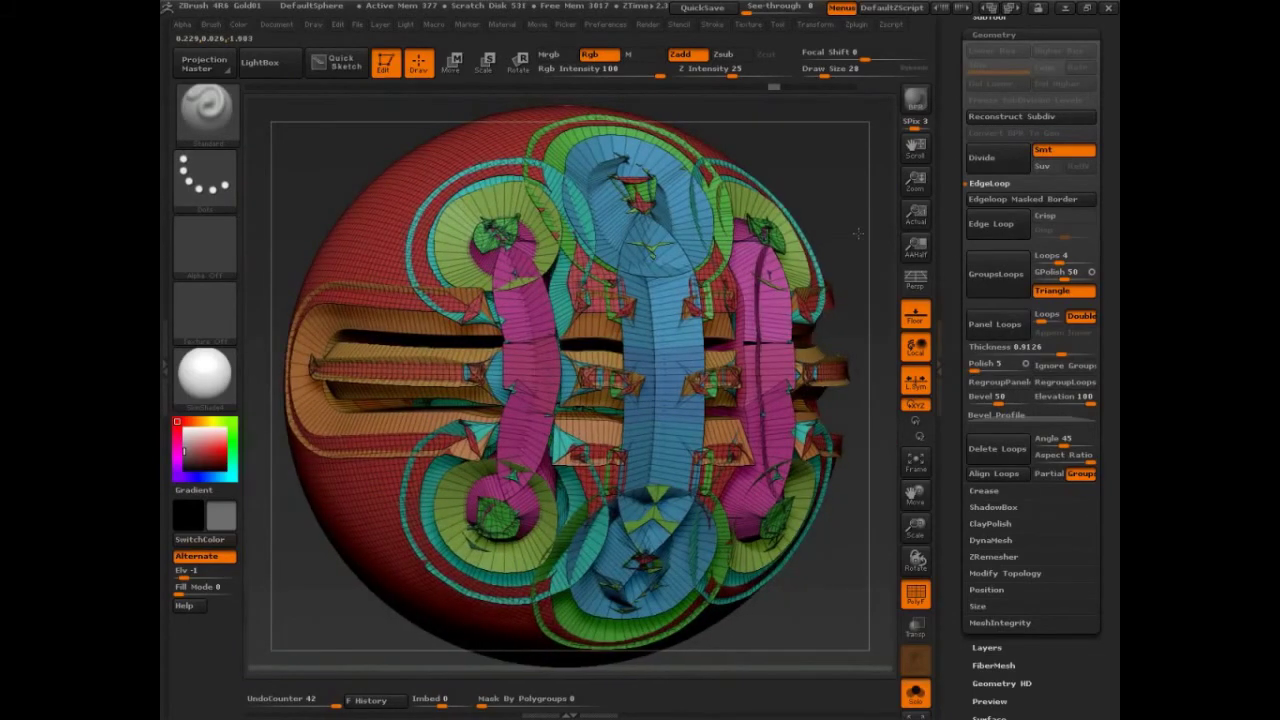
# Undo the overly thick panel loops and bring the sphere's Geometry settings back into view.
pyautogui.click(993, 34)
pyautogui.click(990, 73)
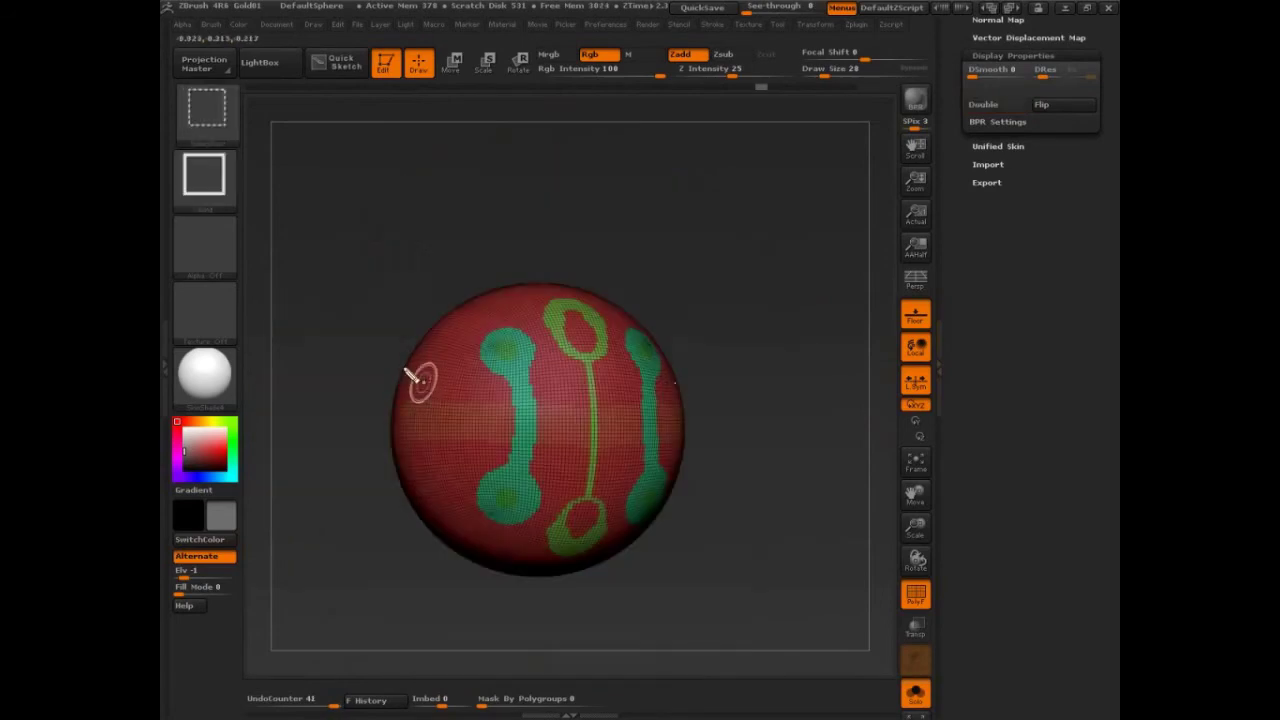
pyautogui.moveTo(410, 368)
pyautogui.keyDown('ctrl'); pyautogui.keyDown('shift'); pyautogui.mouseDown()
pyautogui.moveTo(314, 303)
pyautogui.moveTo(595, 167)
pyautogui.moveTo(737, 643)
pyautogui.moveTo(314, 297)
pyautogui.moveTo(249, 434)
pyautogui.mouseUp(); pyautogui.keyUp('shift'); pyautogui.keyUp('ctrl')
pyautogui.scroll(10, 1051, 543)
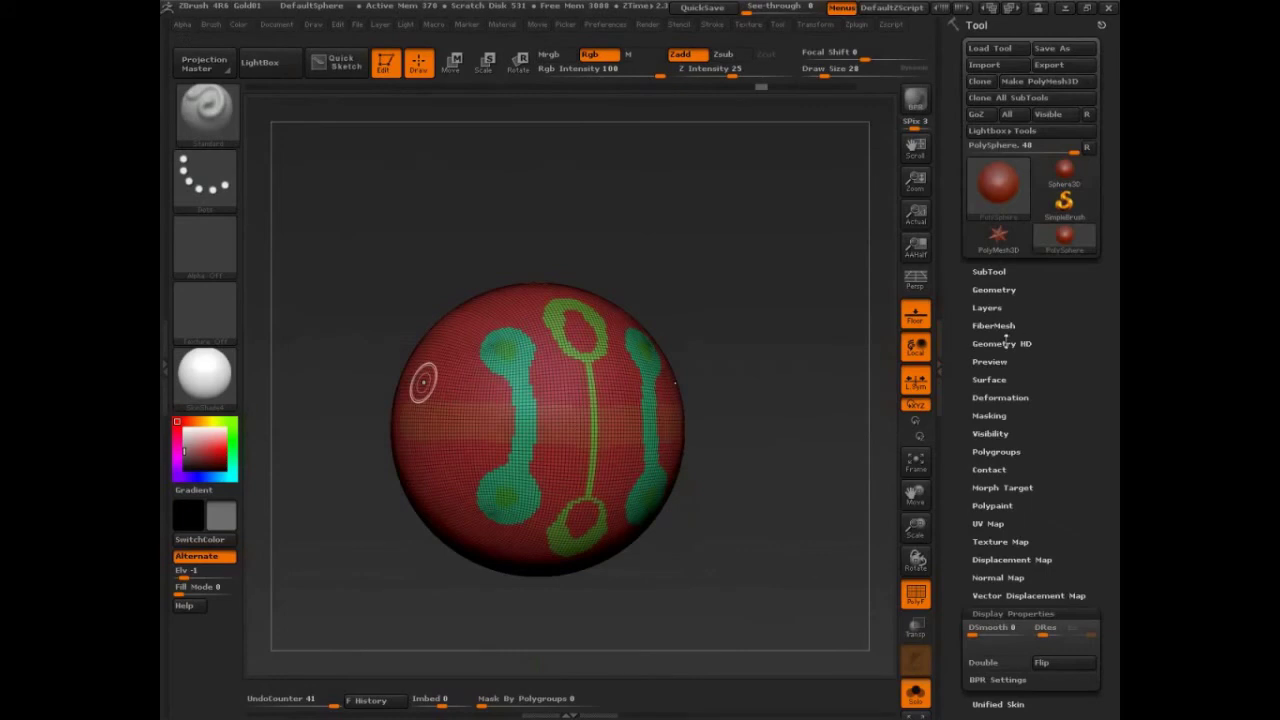
pyautogui.click(1001, 290)
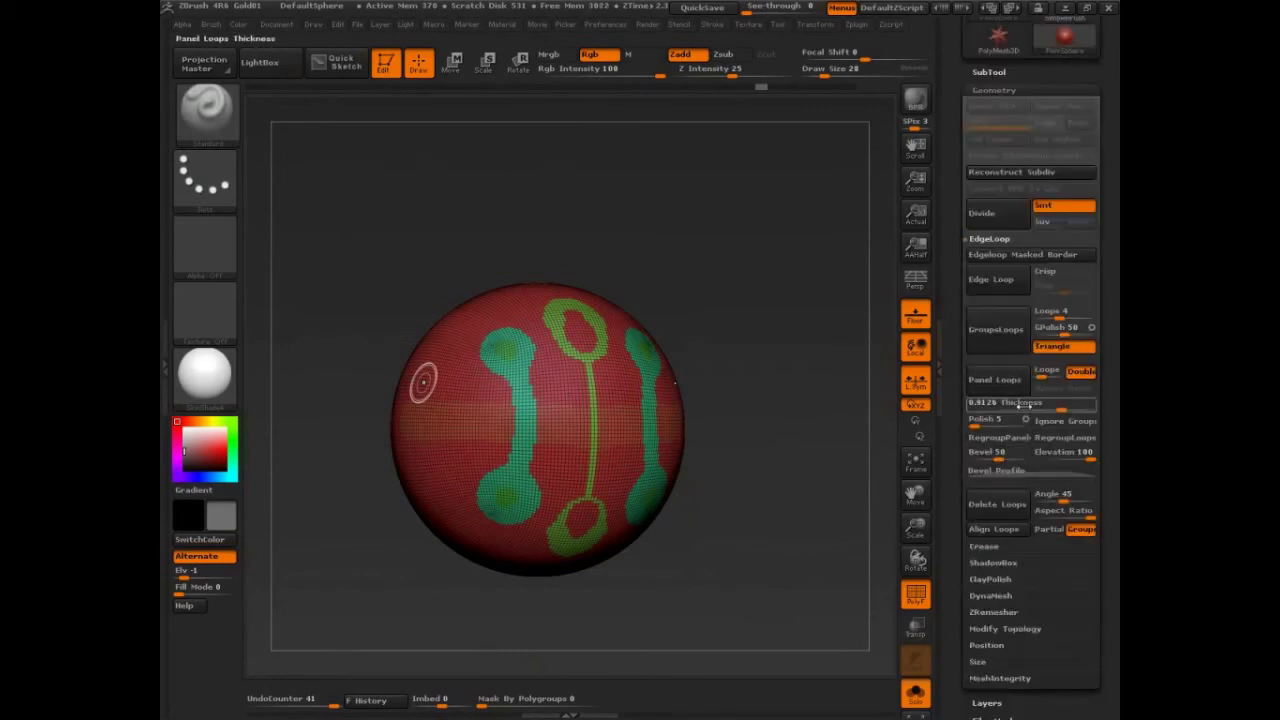
# Reduce the Panel Loops thickness to just below 0.05, generate the panels, and examine them up close.
pyautogui.press('ctrl')
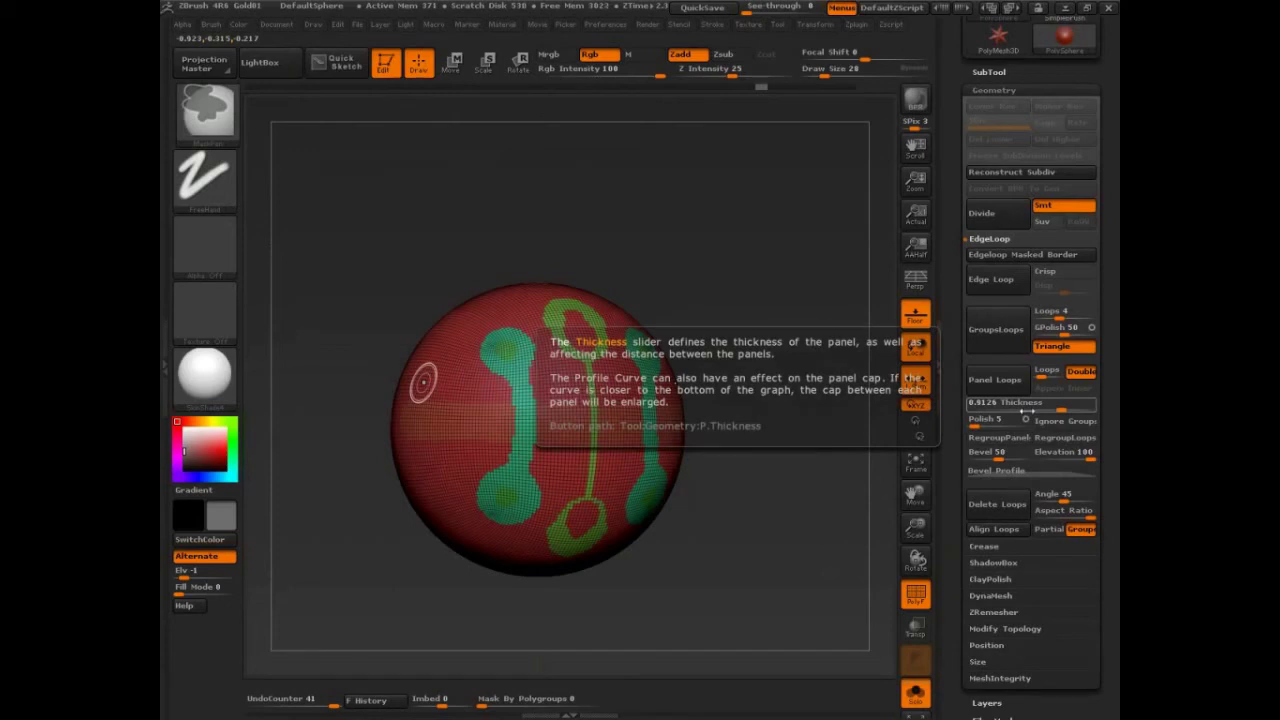
pyautogui.click(1027, 410)
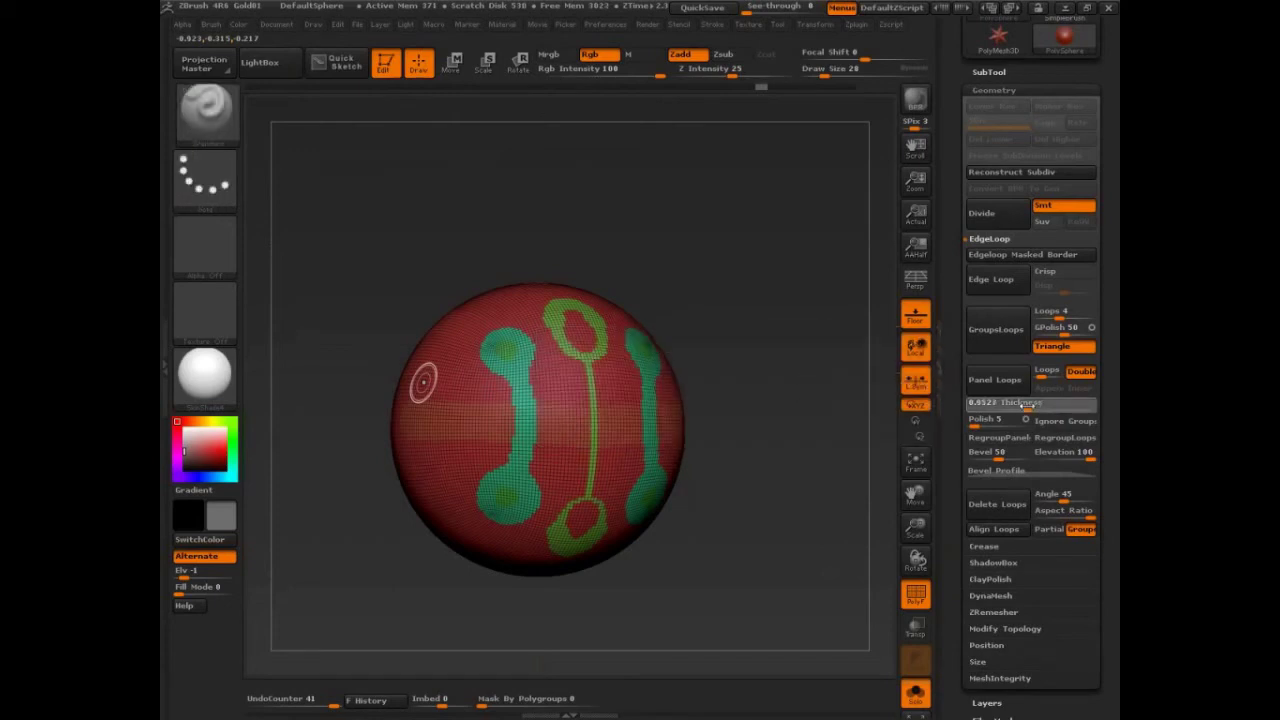
pyautogui.click(990, 382)
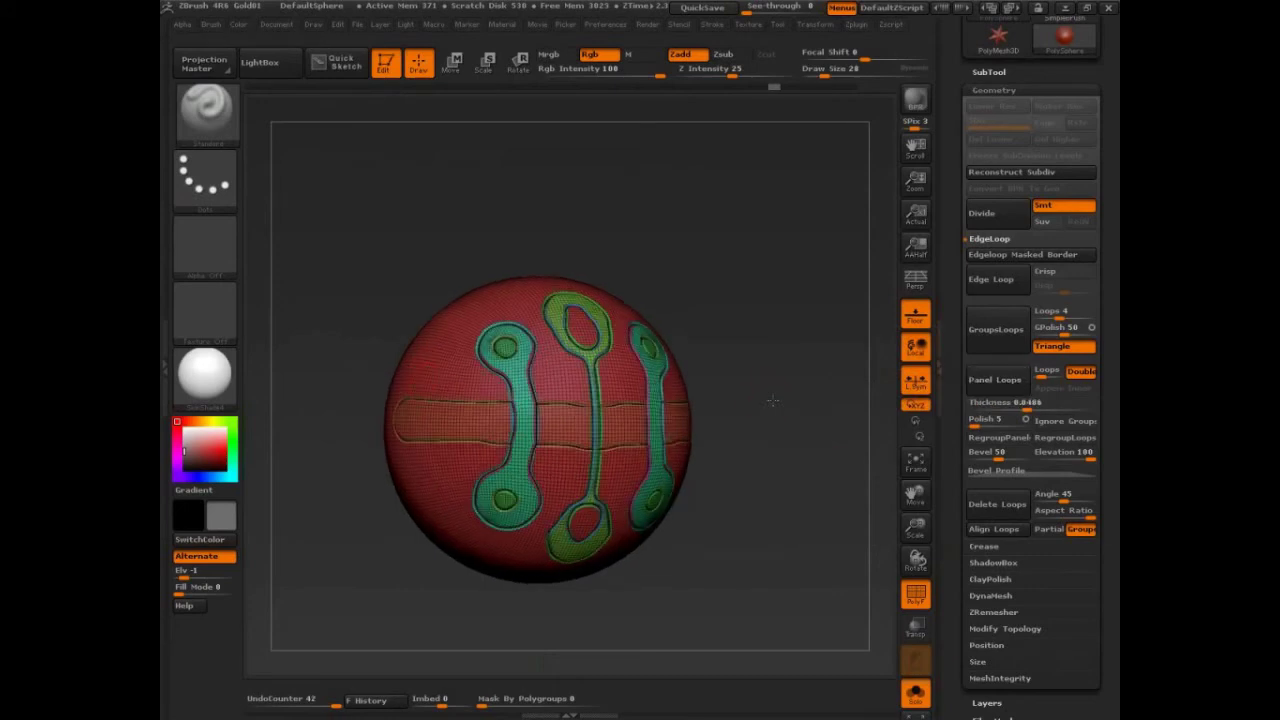
pyautogui.press('f')
pyautogui.keyDown('alt'); pyautogui.moveTo(798, 416); pyautogui.dragTo(801, 265); pyautogui.keyUp('alt')
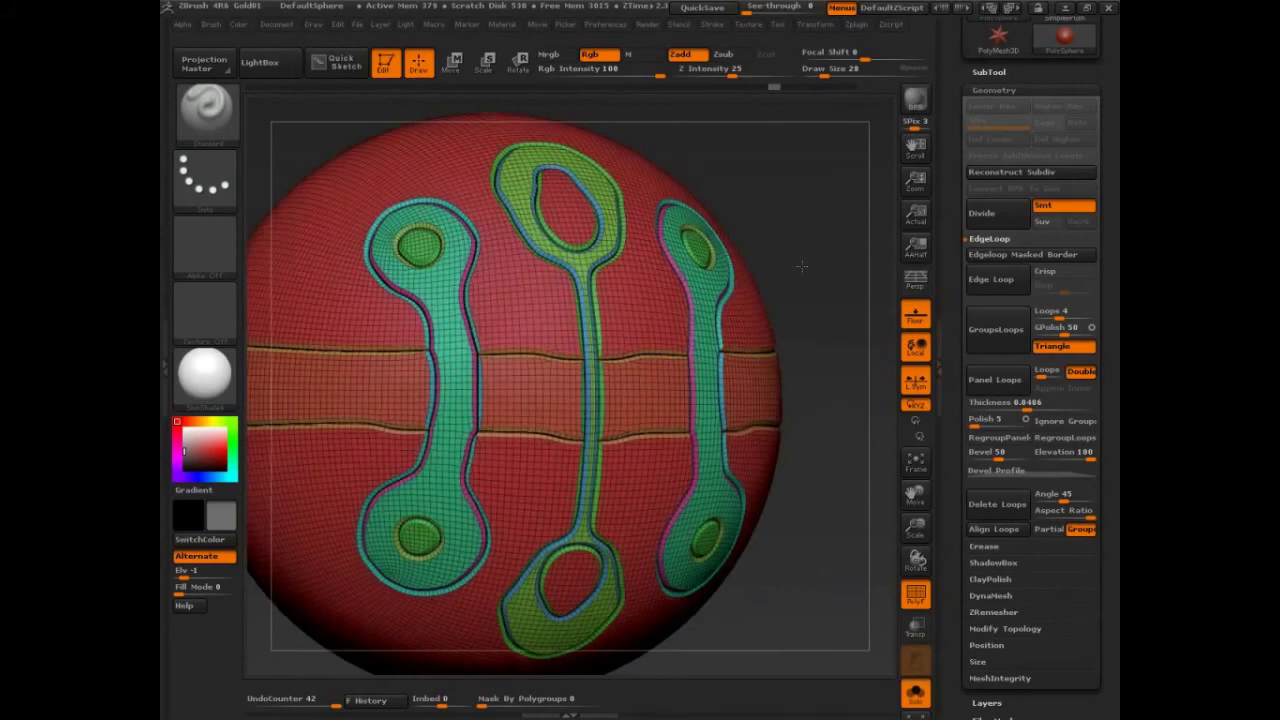
# Replace the panel loops with ones of 0.105 thickness and examine the grooves around the central ring shape.
pyautogui.hotkey('ctrl', 'z')
pyautogui.click(1034, 404)
pyautogui.click(995, 380)
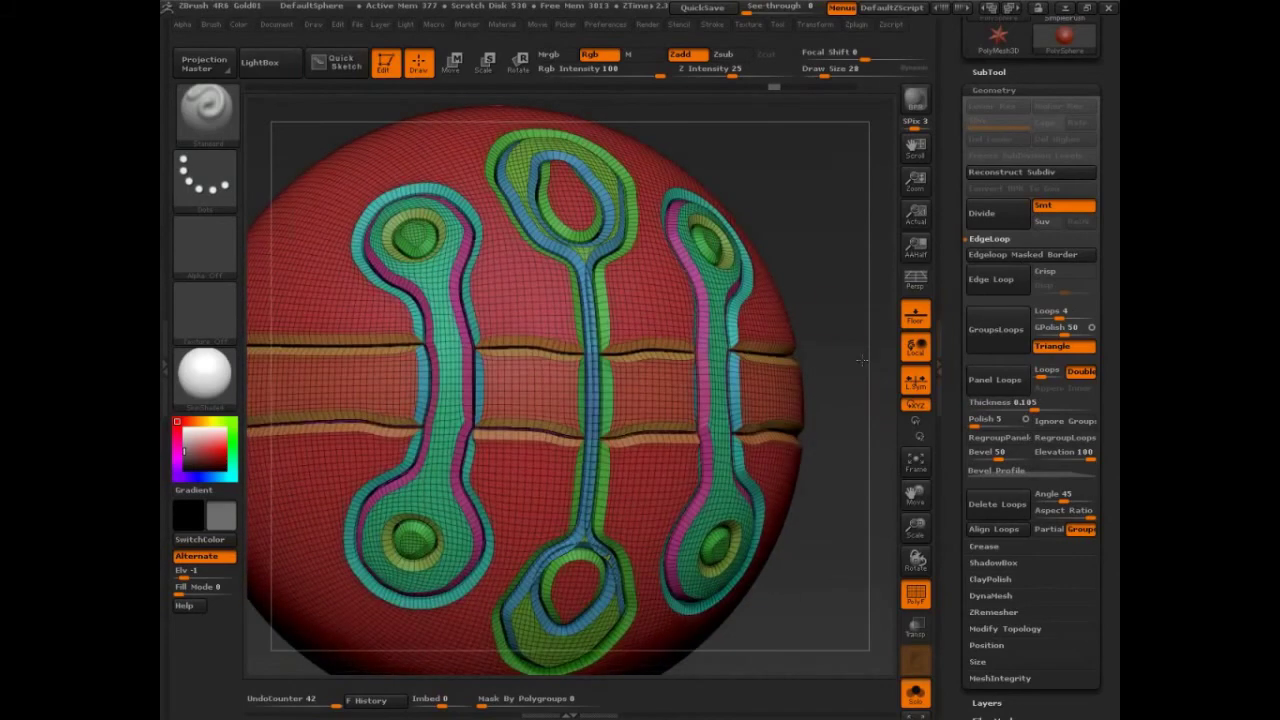
pyautogui.moveTo(862, 360)
pyautogui.mouseDown()
pyautogui.moveTo(843, 268)
pyautogui.moveTo(841, 322)
pyautogui.mouseUp()
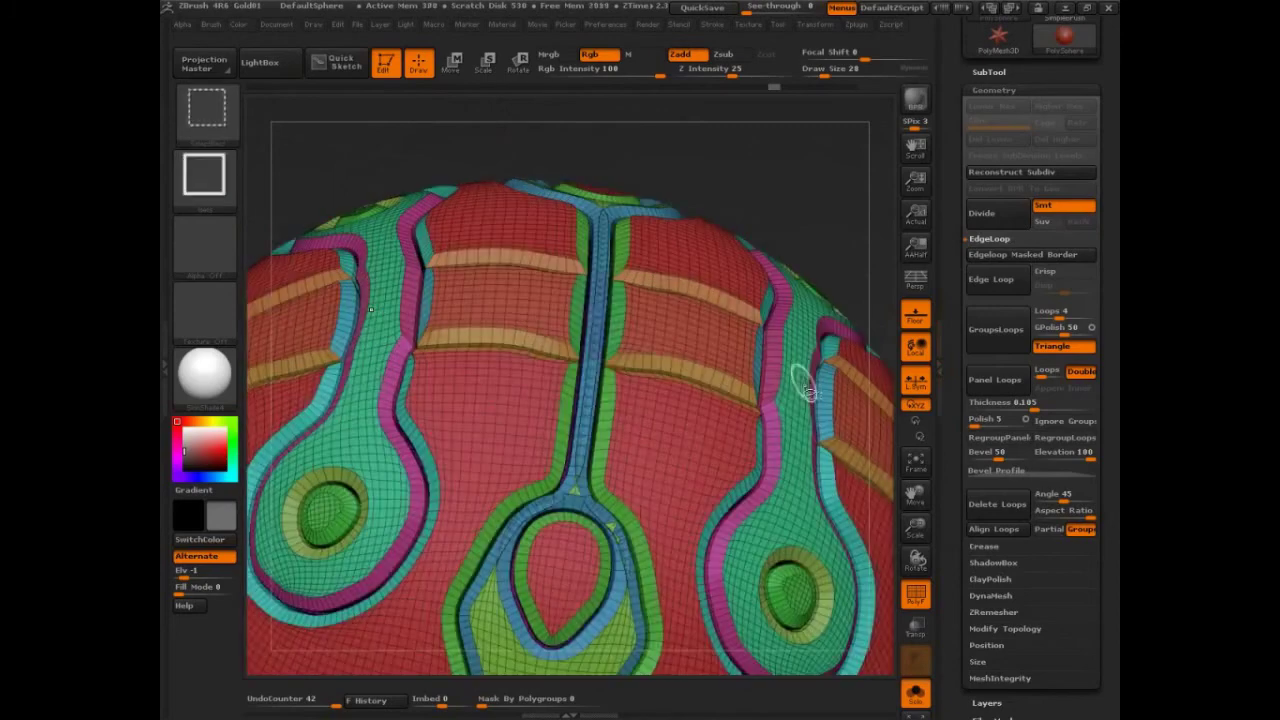
pyautogui.moveTo(581, 486)
pyautogui.mouseDown()
pyautogui.moveTo(567, 477)
pyautogui.moveTo(631, 443)
pyautogui.mouseUp()
pyautogui.press('Escape')
pyautogui.moveTo(826, 207); pyautogui.dragTo(825, 213)
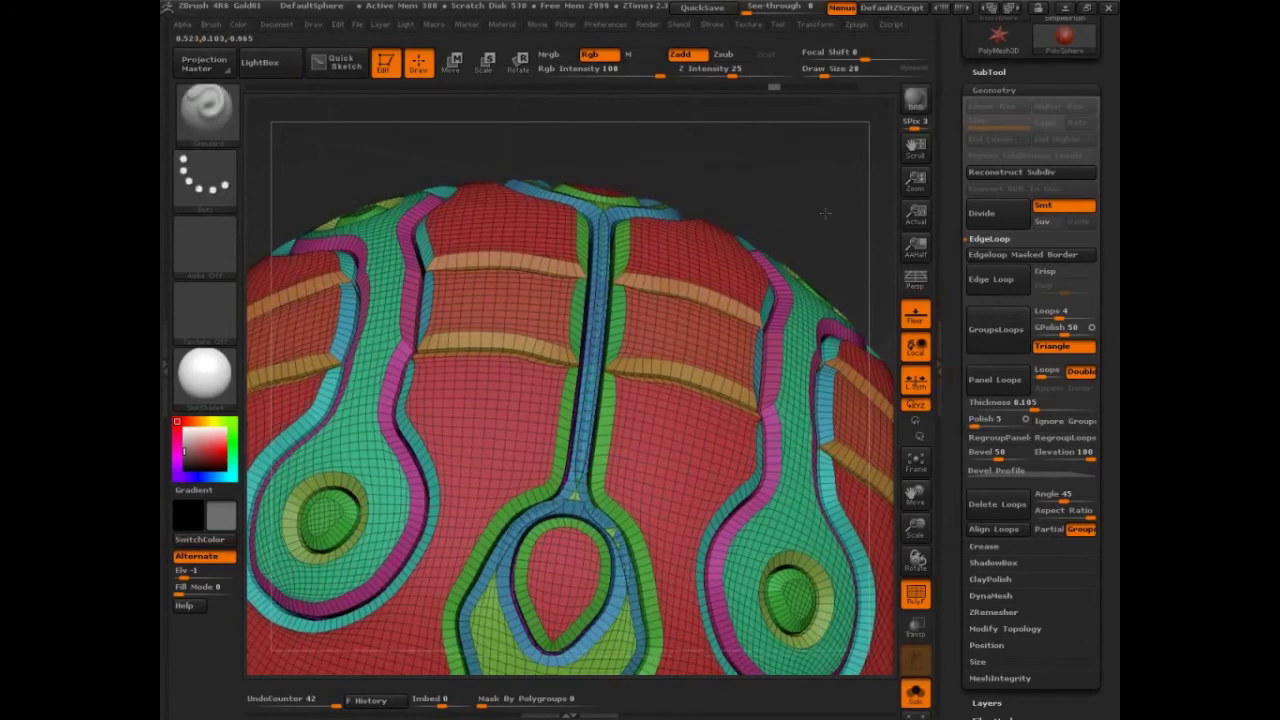
# Undo the thicker panels, set the thickness to 0.05, and generate the panel loops again.
pyautogui.hotkey('ctrl', 'z')
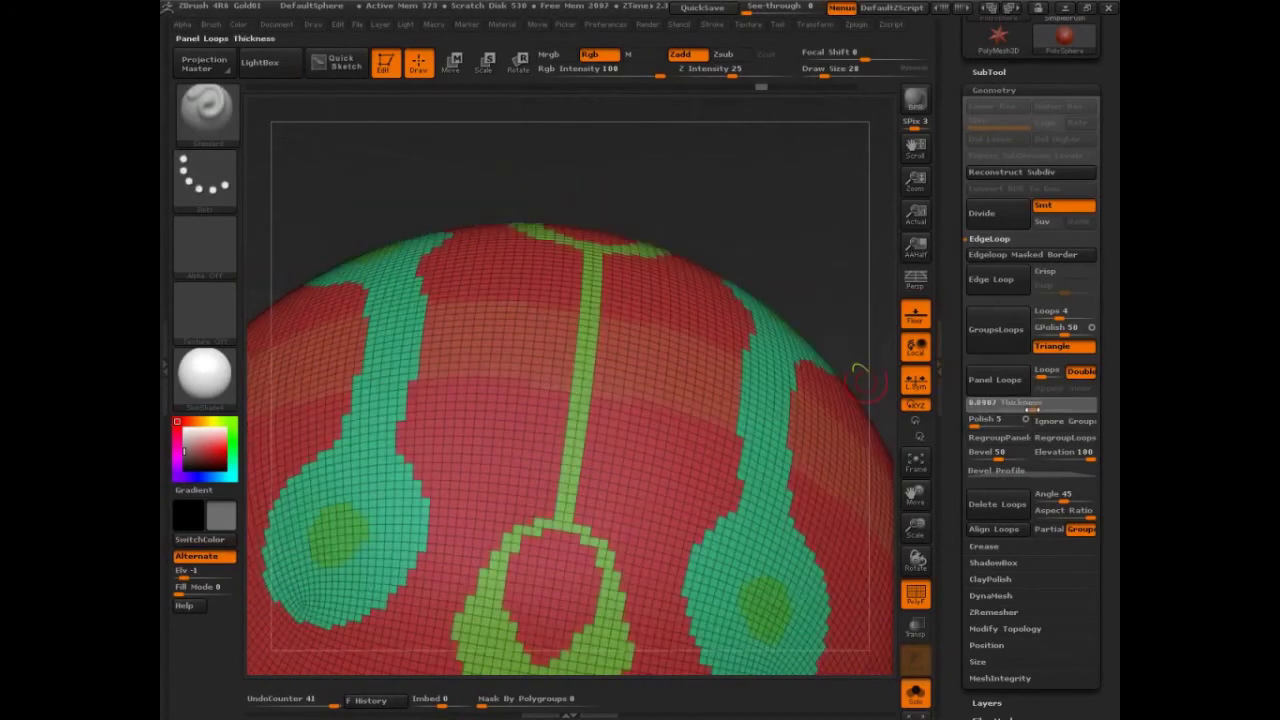
pyautogui.moveTo(1033, 409); pyautogui.dragTo(1032, 409)
pyautogui.click(1029, 406)
pyautogui.write('0.05')
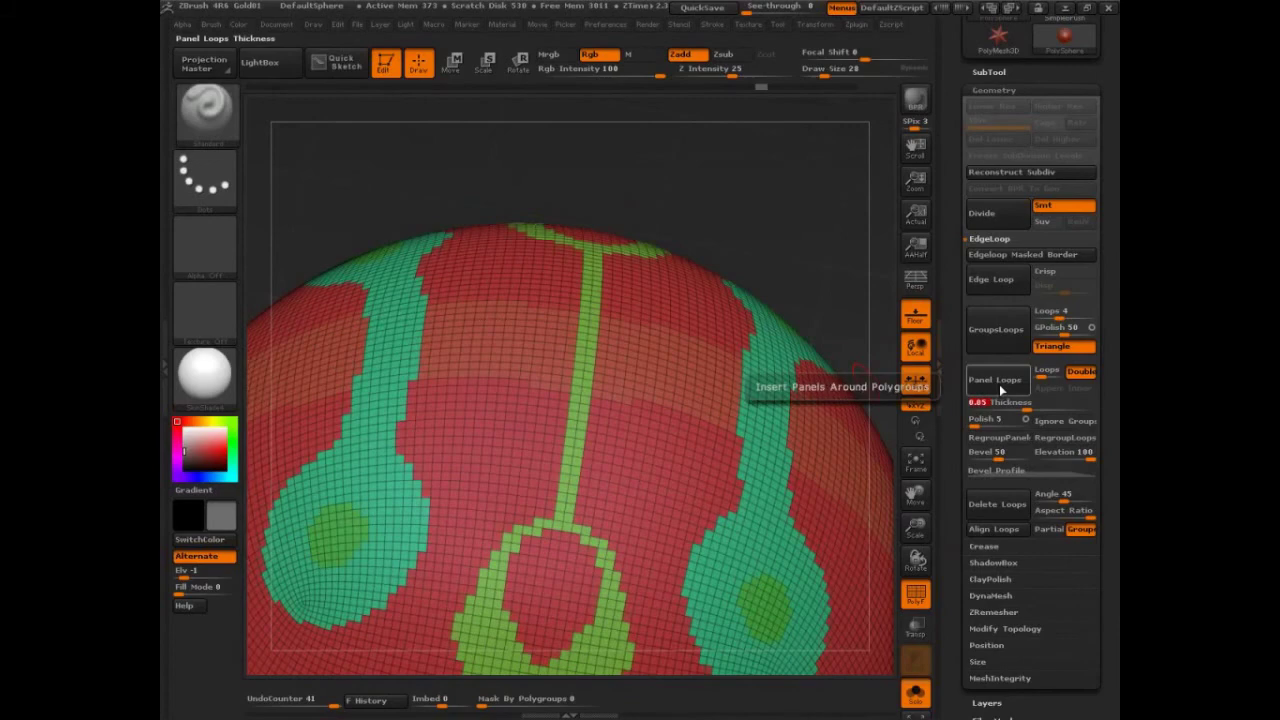
pyautogui.hotkey('ctrl', 'shift', 'z')
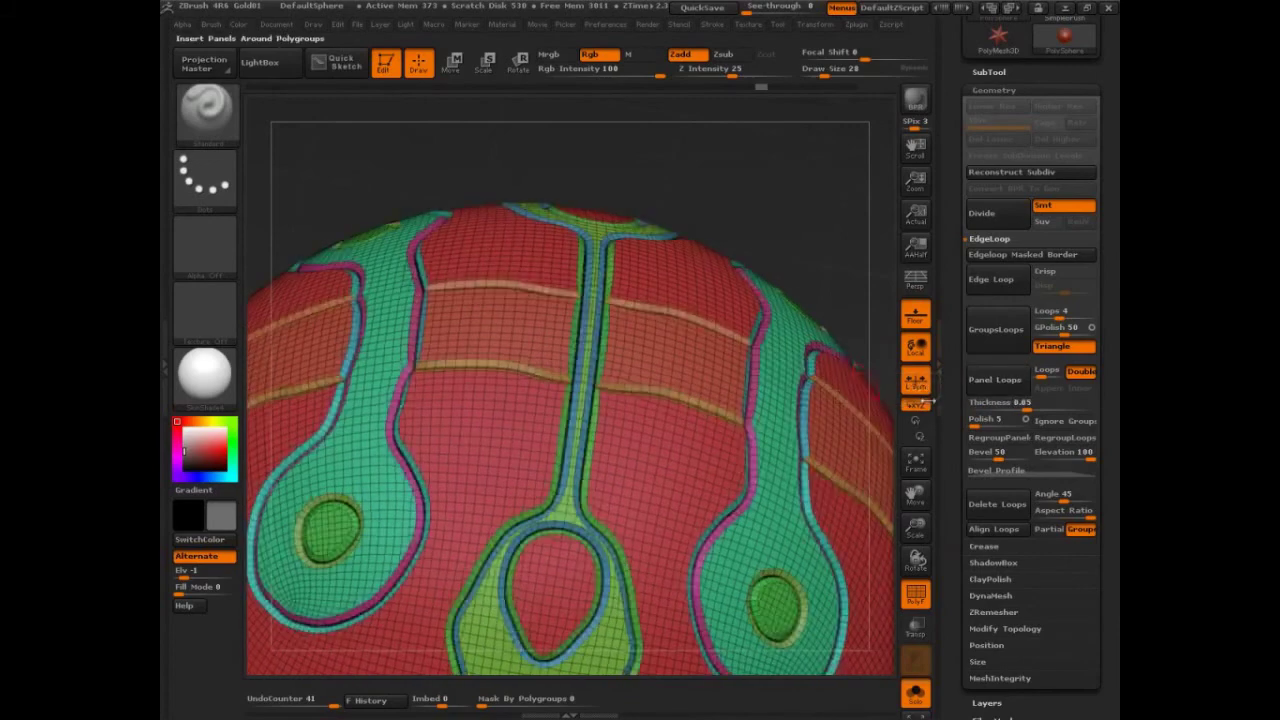
pyautogui.keyDown('alt'); pyautogui.moveTo(822, 290); pyautogui.dragTo(780, 260); pyautogui.keyUp('alt')
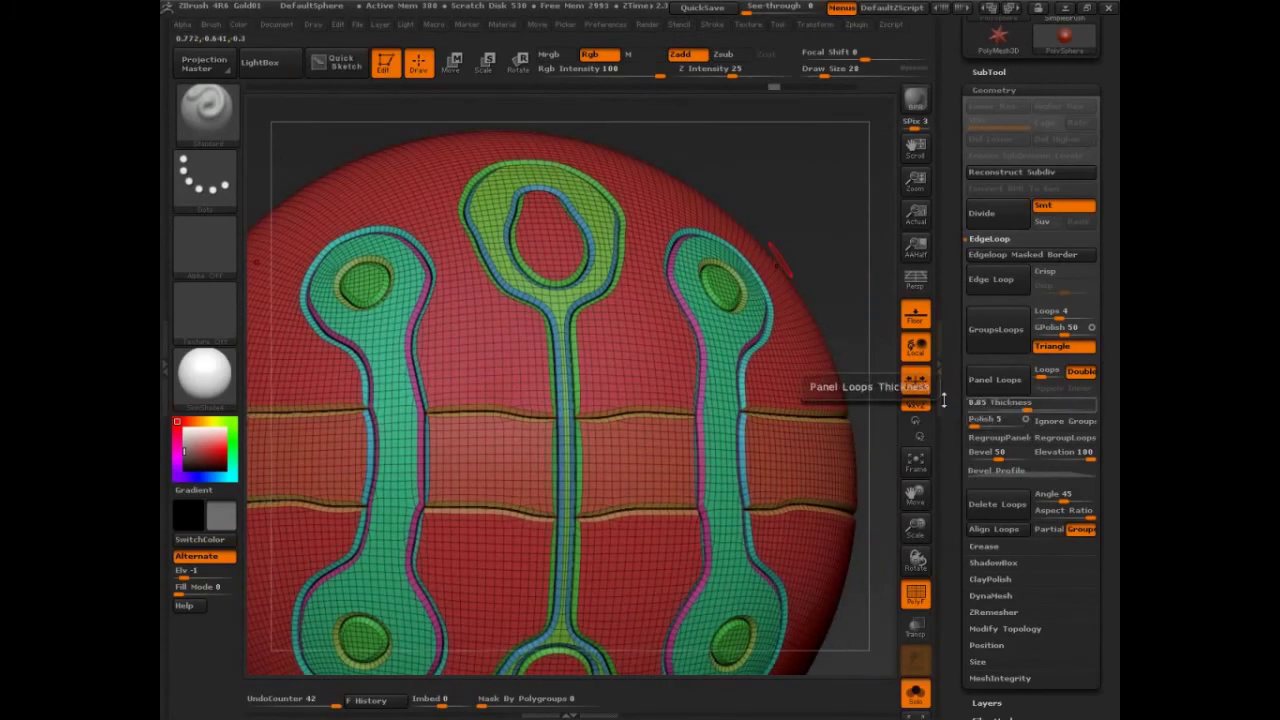
# Regenerate the panel loops with Polish set to 0 and examine the stepped outlines of the ring and neighbouring panels.
pyautogui.press('ctrl')
pyautogui.hotkey('ctrl', 'z')
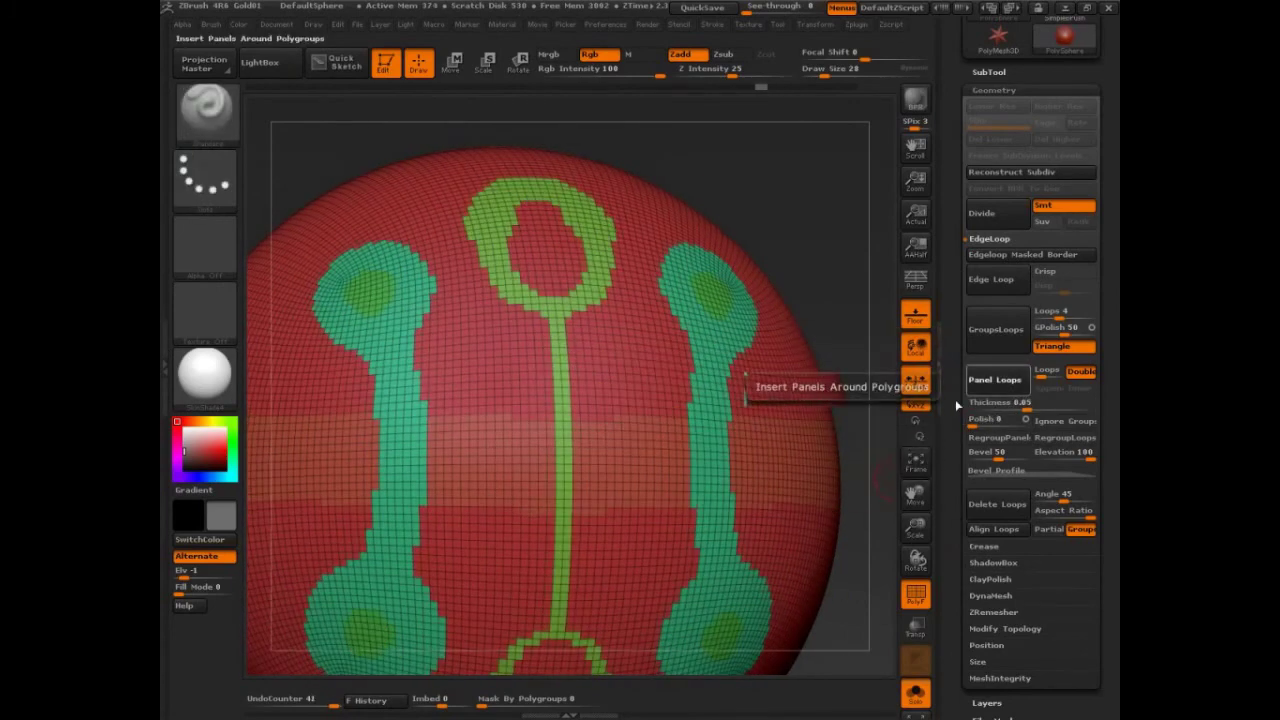
pyautogui.hotkey('ctrl', 'shift', 'z')
pyautogui.moveTo(473, 224); pyautogui.dragTo(527, 295)
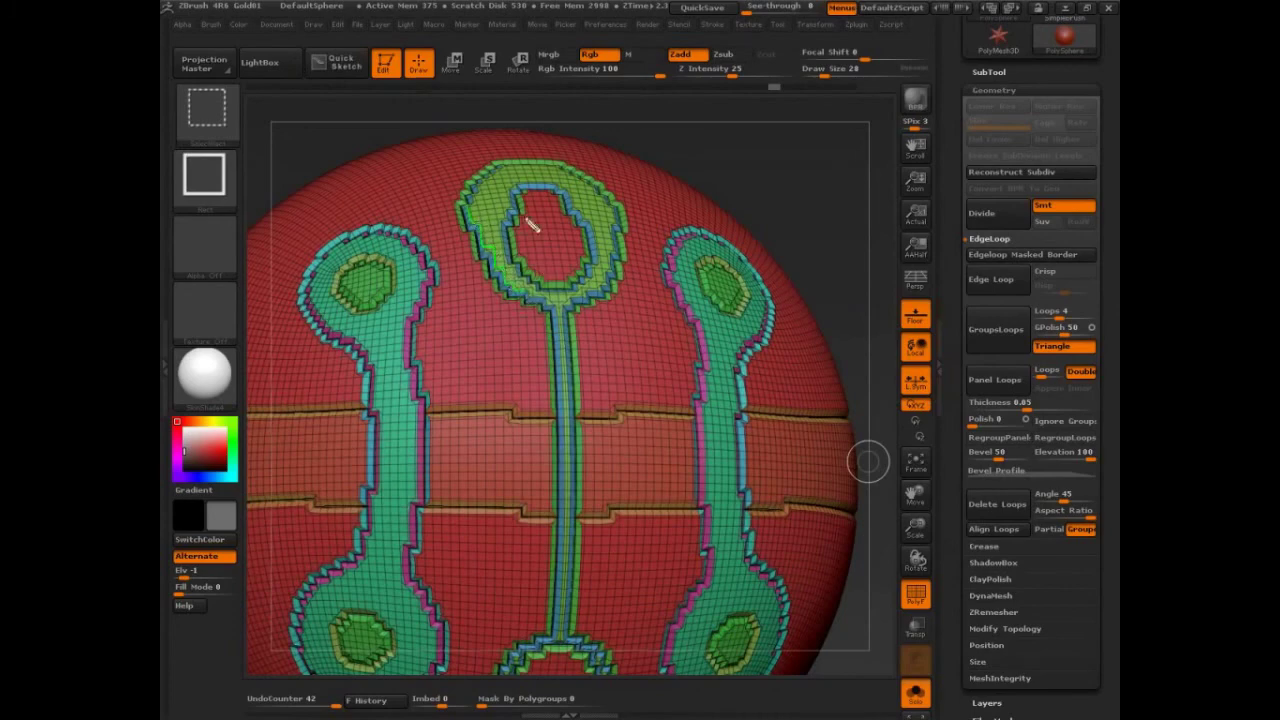
pyautogui.moveTo(318, 222)
pyautogui.keyDown('ctrl'); pyautogui.keyDown('shift'); pyautogui.mouseDown()
pyautogui.moveTo(430, 163)
pyautogui.moveTo(560, 140)
pyautogui.mouseUp(); pyautogui.keyUp('shift'); pyautogui.keyUp('ctrl')
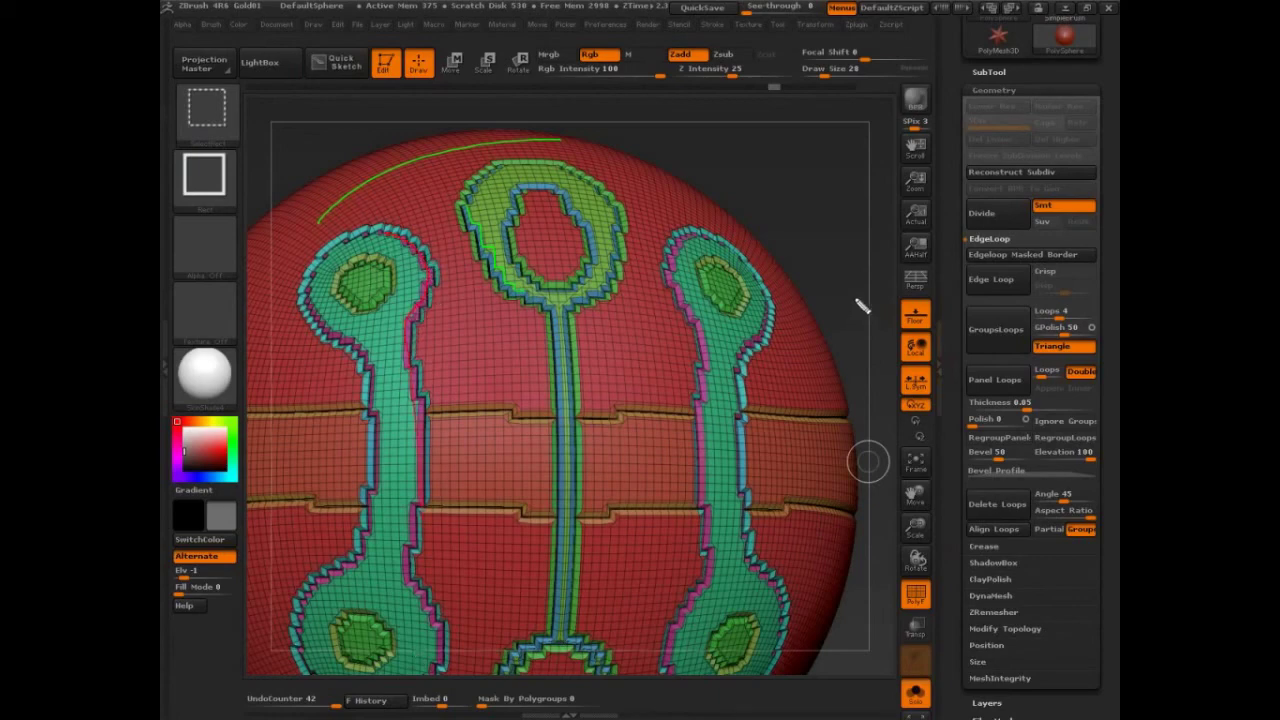
pyautogui.press('Escape')
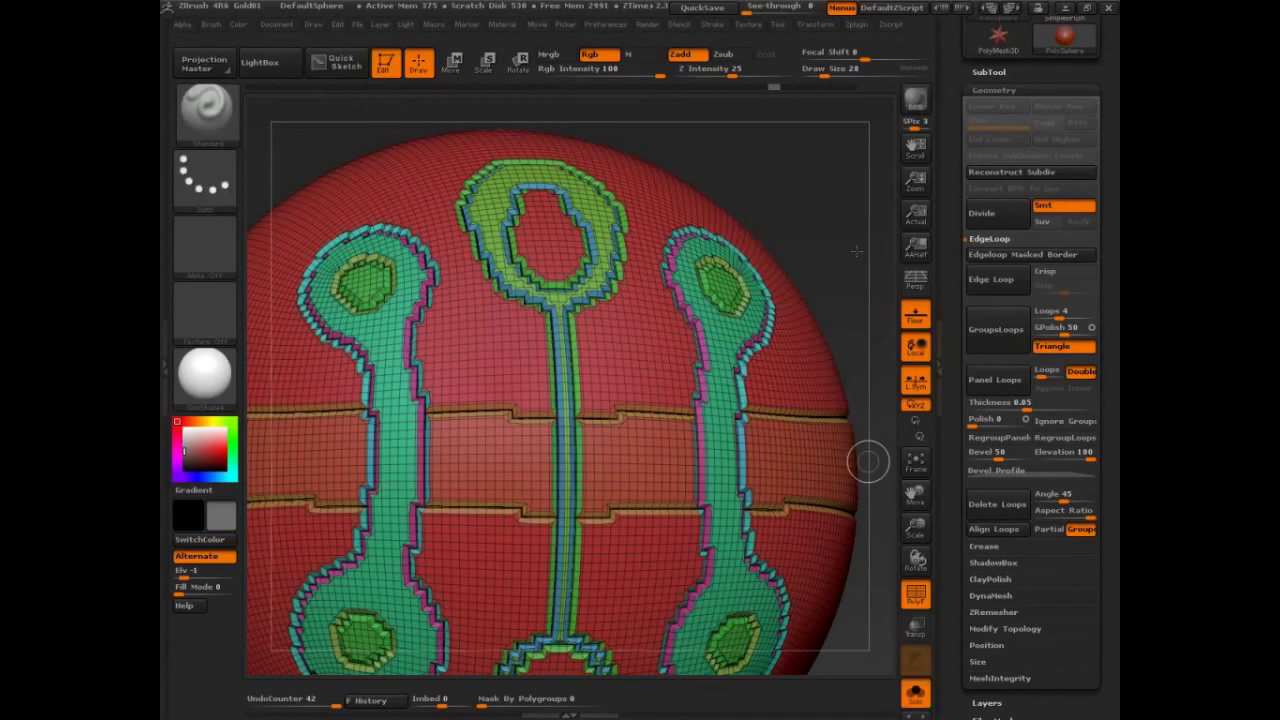
# Undo the unpolished panels and regenerate the panel loops with Polish set to 67.
pyautogui.hotkey('ctrl', 'z')
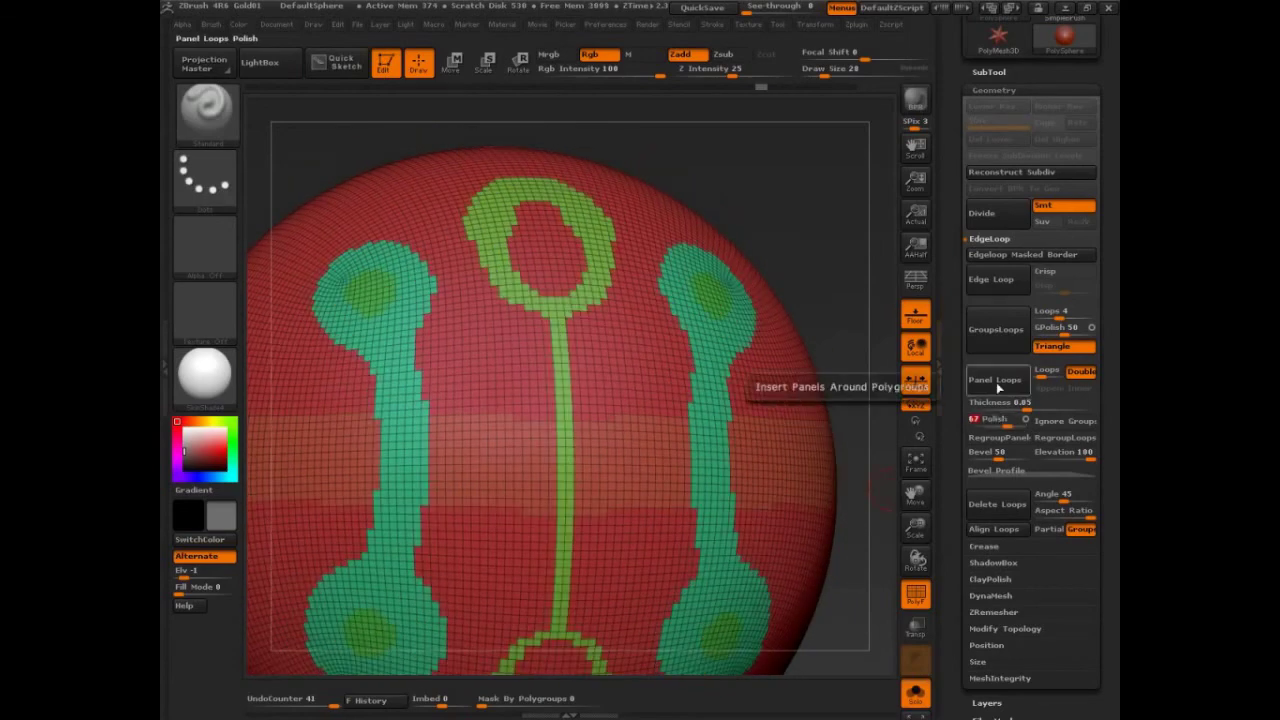
pyautogui.hotkey('ctrl', 'shift', 'z')
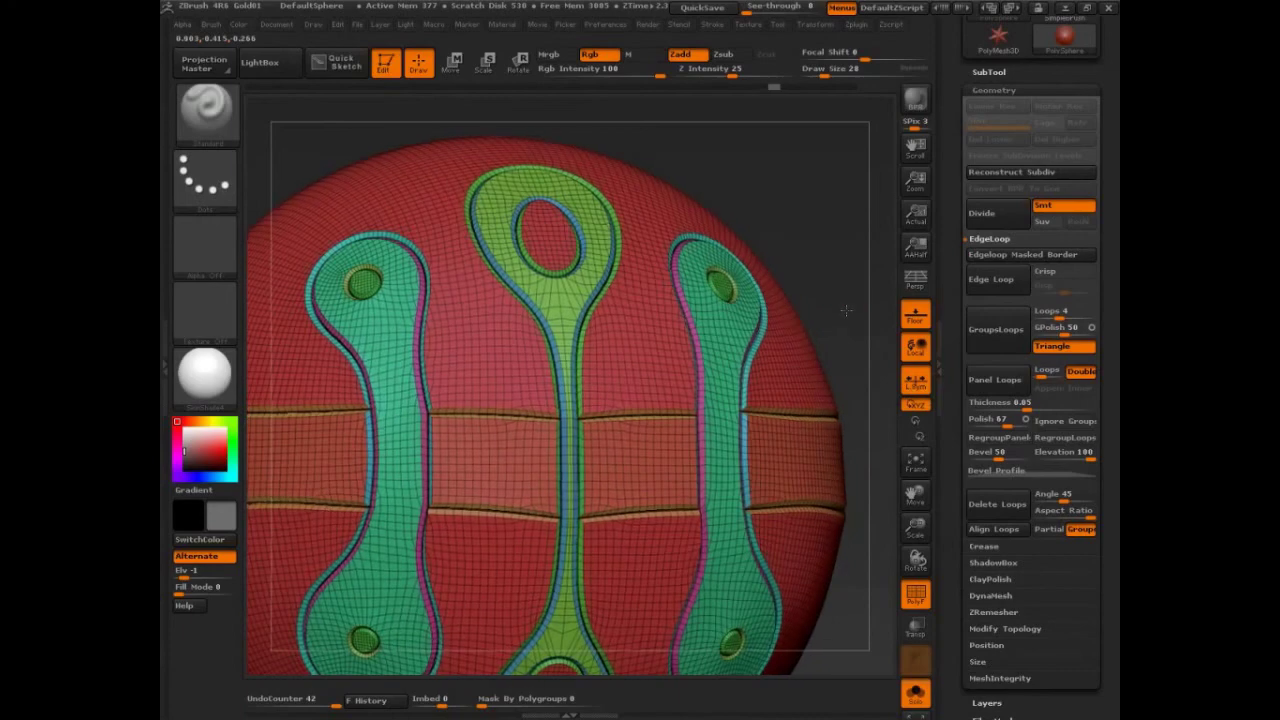
pyautogui.moveTo(845, 310); pyautogui.dragTo(905, 497)
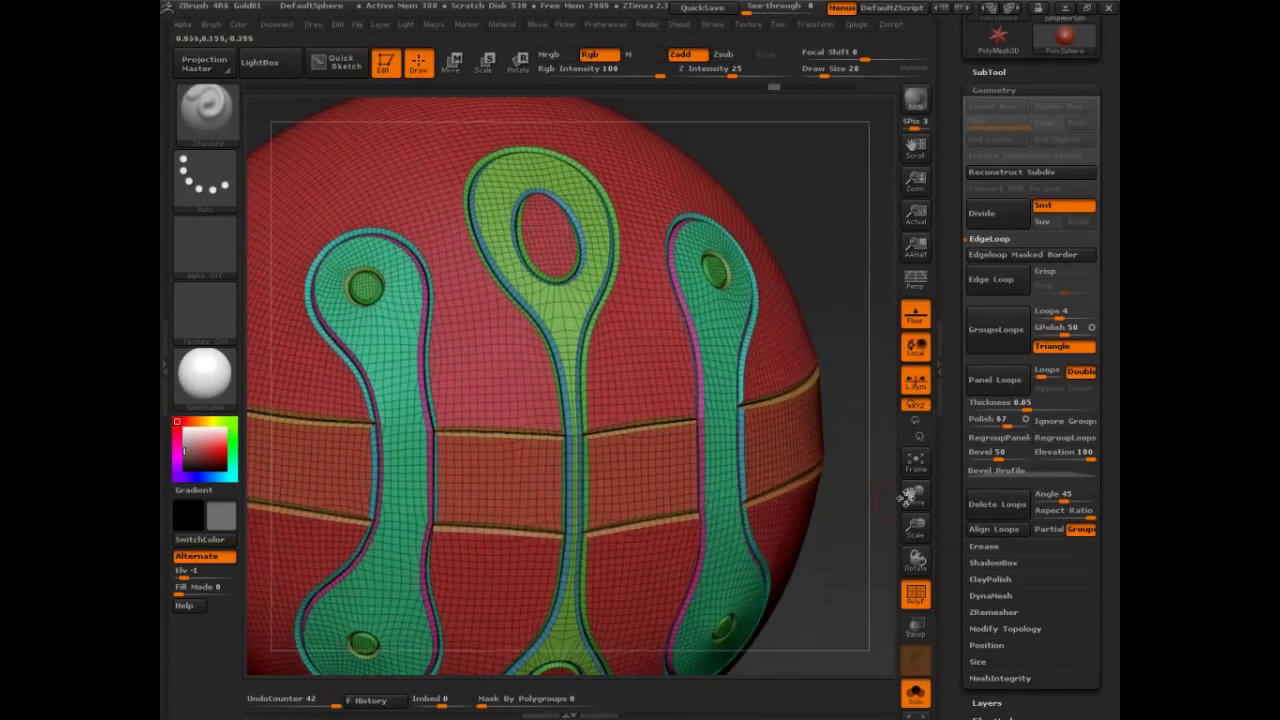
# Replace the current panel loops with ones generated at the maximum Polish value of 100.
pyautogui.hotkey('ctrl', 'z')
pyautogui.moveTo(978, 421); pyautogui.dragTo(995, 422)
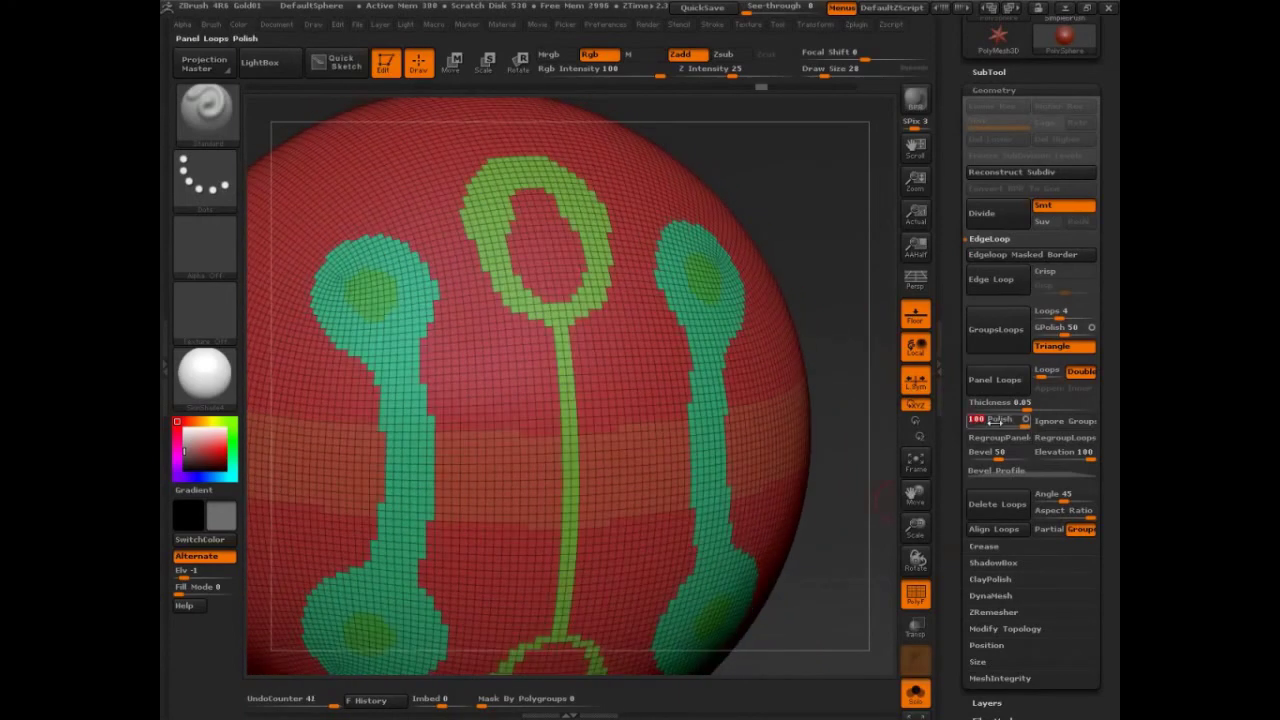
pyautogui.press('Return')
pyautogui.click(995, 379)
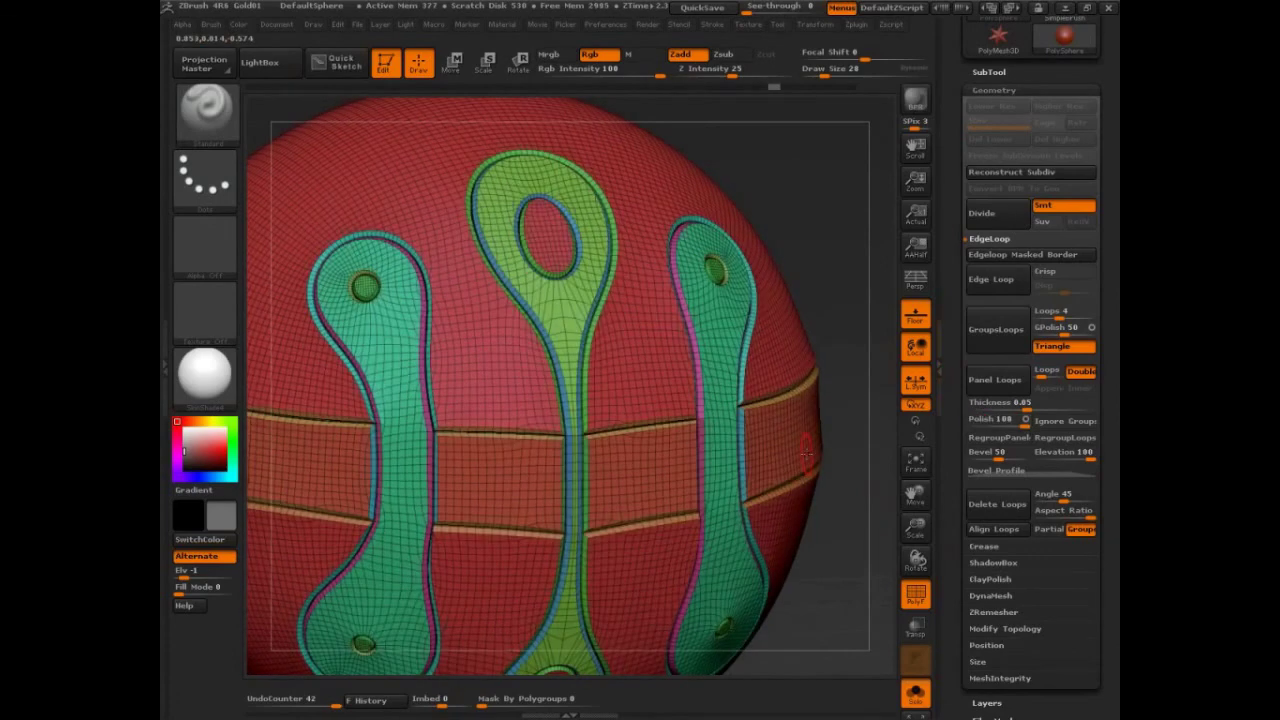
# Set Polish back to 5, regenerate the panel loops, and examine the outline of the central ring panel.
pyautogui.hotkey('ctrl', 'z')
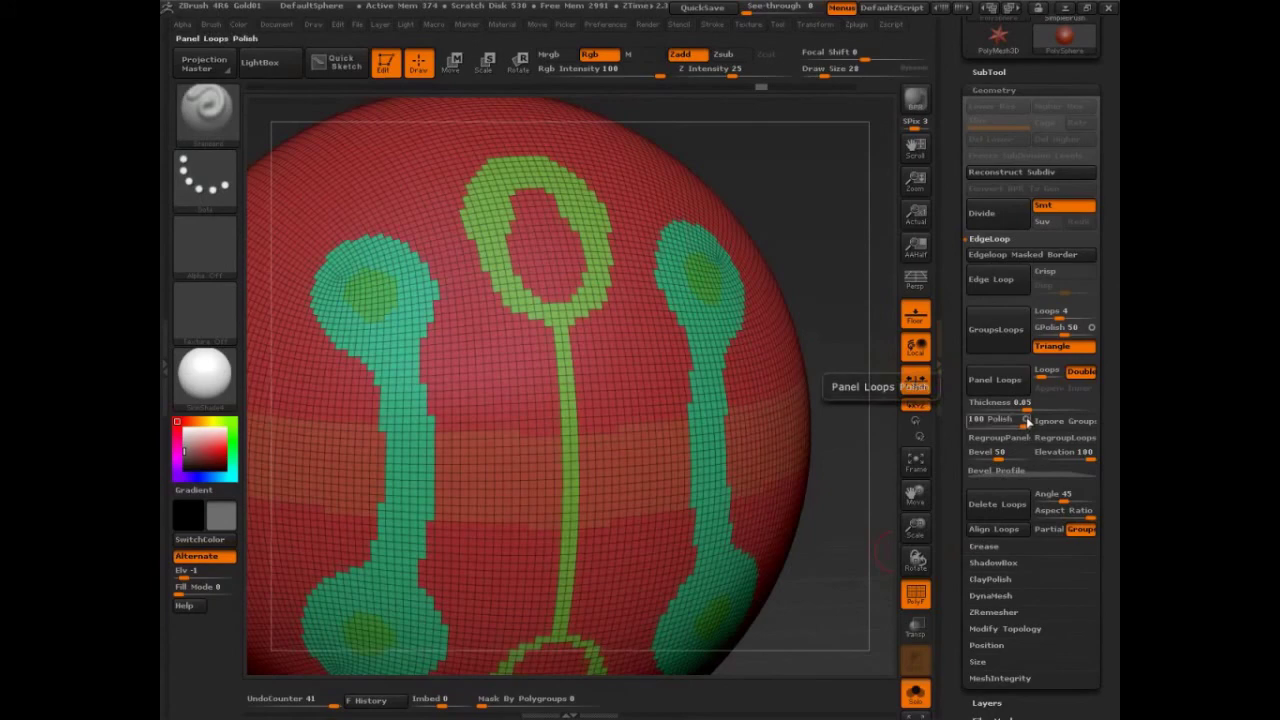
pyautogui.click(995, 421)
pyautogui.write('5')
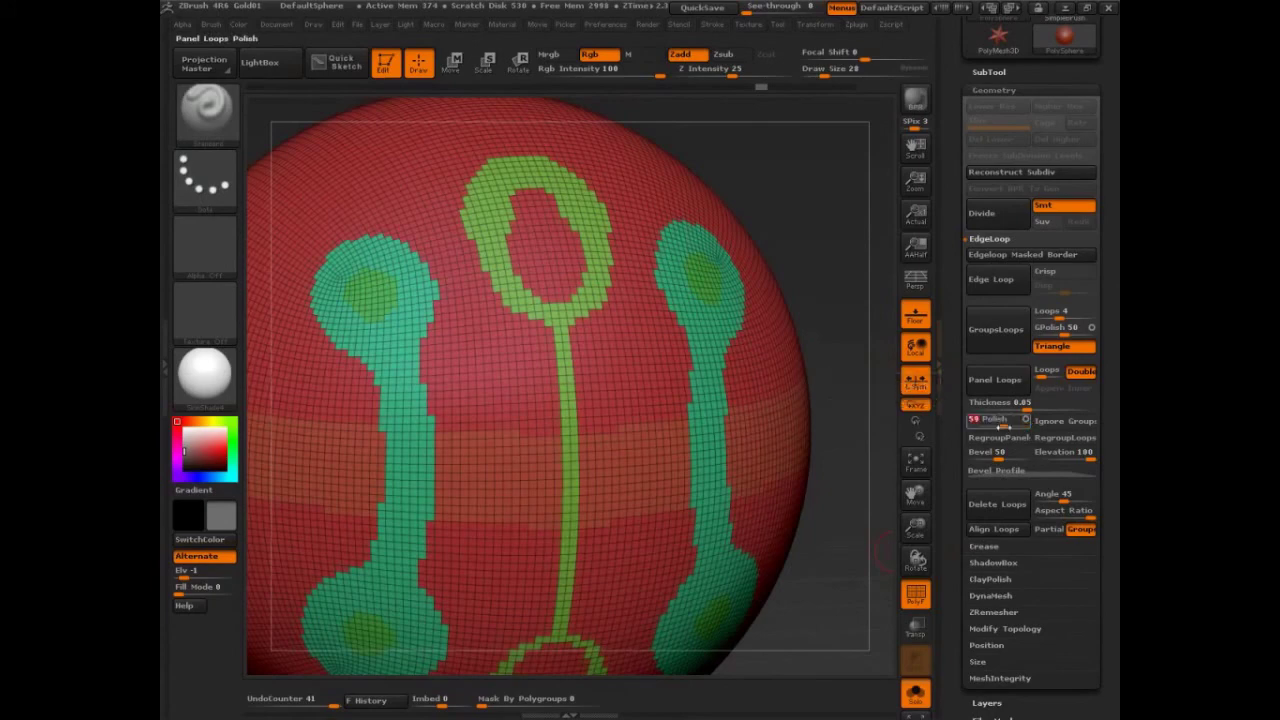
pyautogui.press('Return')
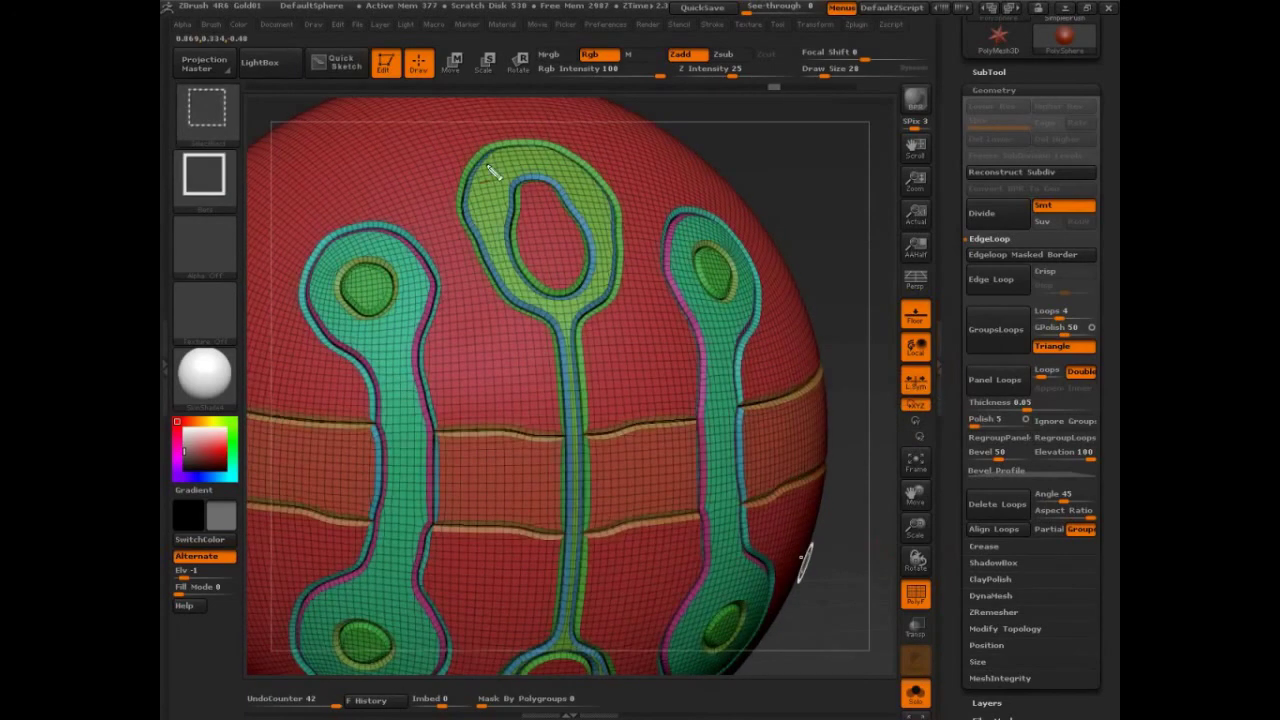
pyautogui.moveTo(493, 269); pyautogui.dragTo(541, 315)
pyautogui.moveTo(525, 169)
pyautogui.mouseDown()
pyautogui.moveTo(505, 225)
pyautogui.moveTo(557, 323)
pyautogui.mouseUp()
pyautogui.press('Escape')
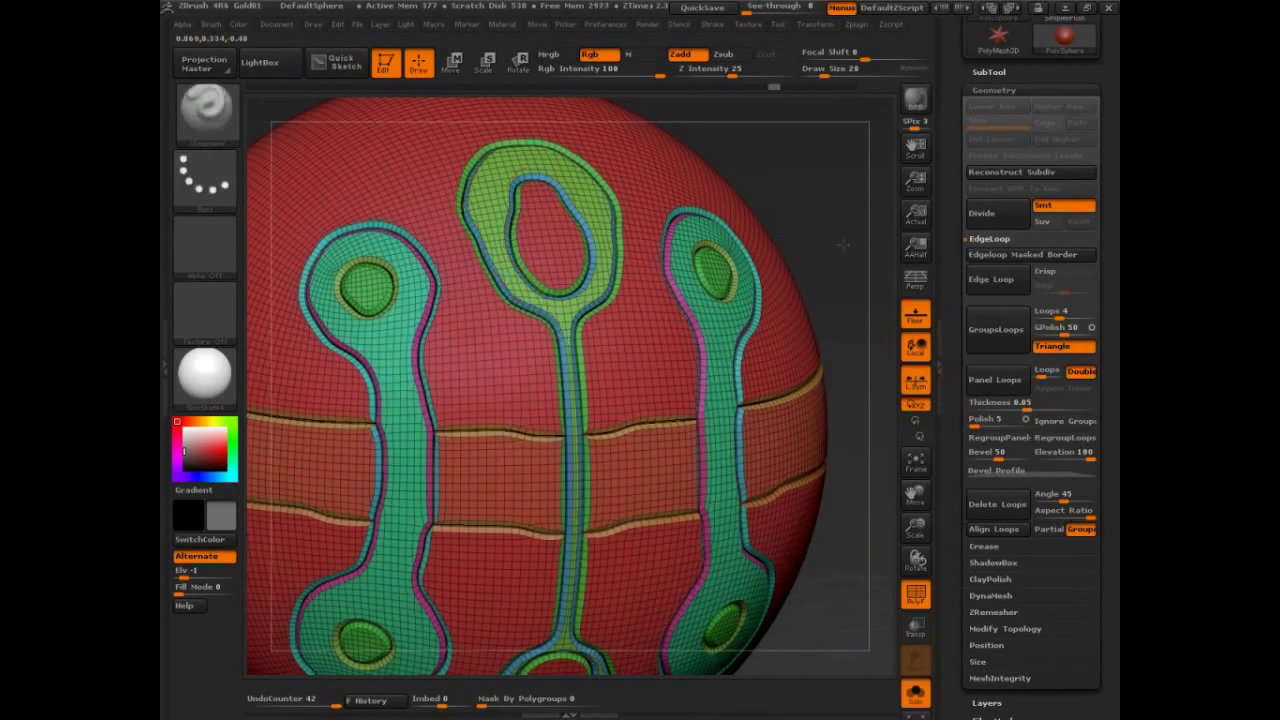
pyautogui.moveTo(844, 244); pyautogui.dragTo(845, 244)
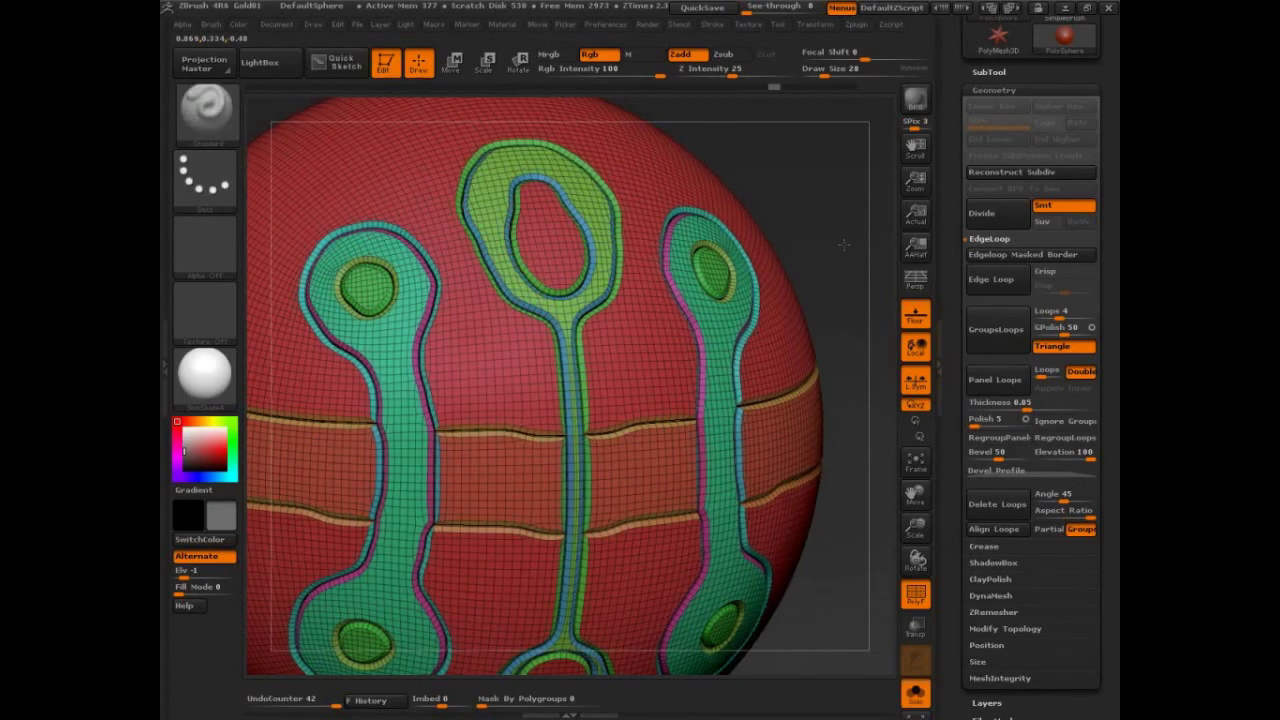
# Try the panel loops with the filled-dot polish mode at Polish 5, and undo the result.
pyautogui.hotkey('ctrl', 'z')
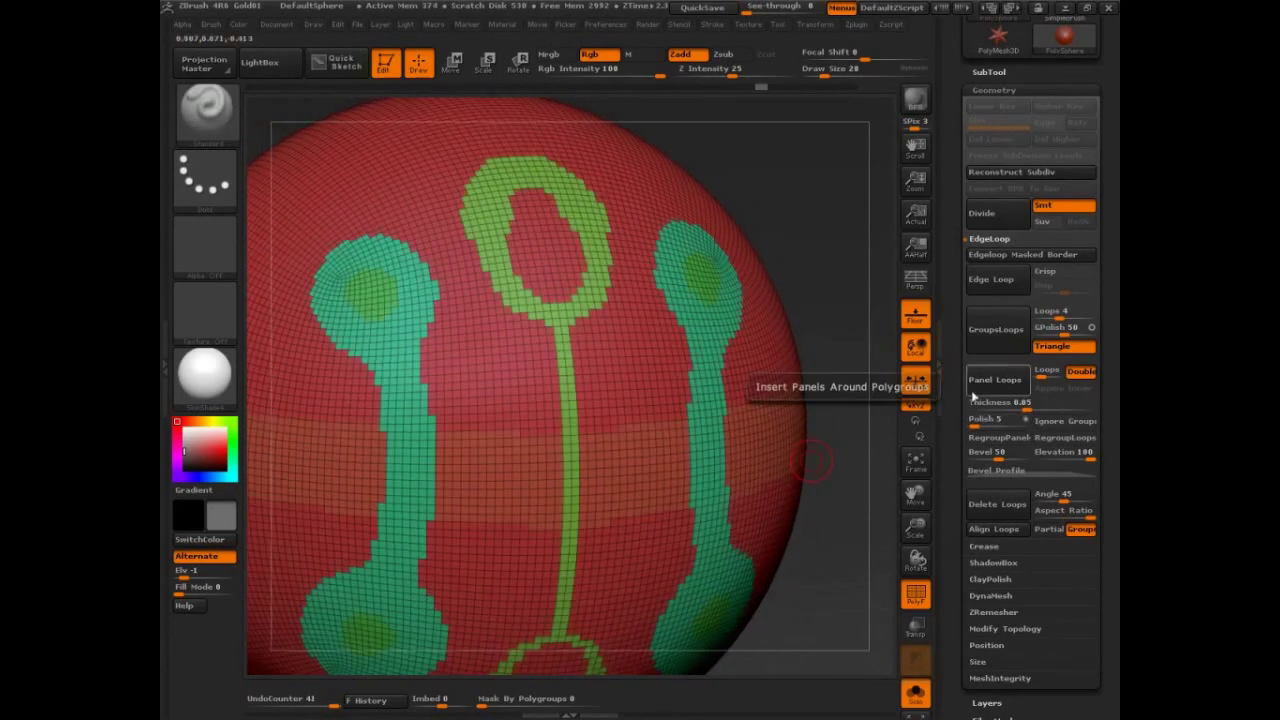
pyautogui.click(972, 393)
pyautogui.hotkey('ctrl', 'shift')
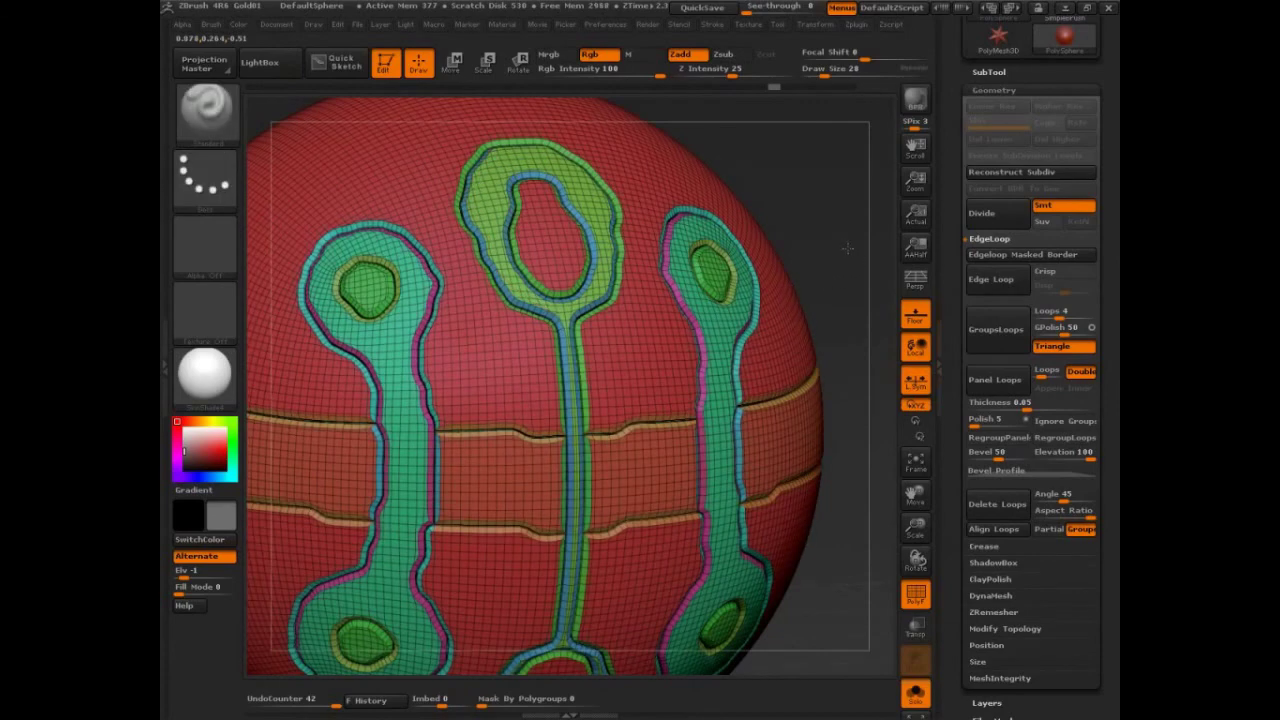
pyautogui.moveTo(848, 248); pyautogui.dragTo(848, 245)
pyautogui.hotkey('ctrl', 'z')
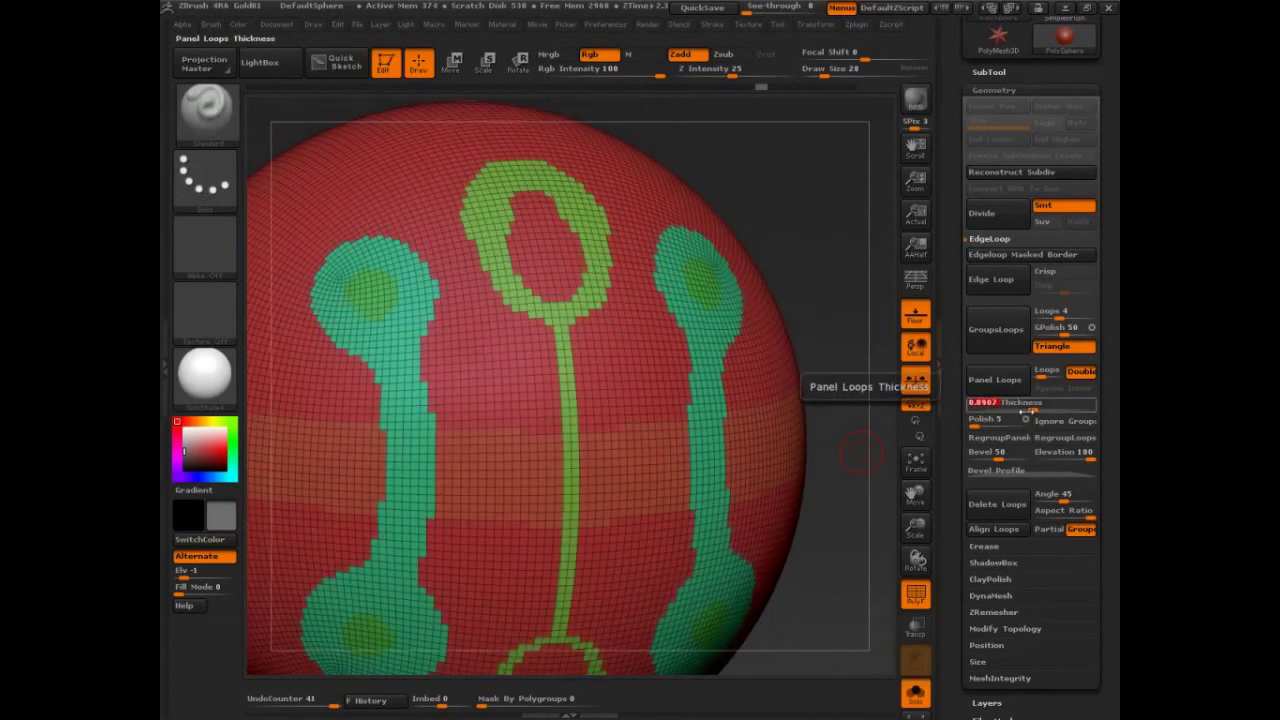
# Set the panel loops Thickness to 0.05 and Polish to 15, and generate the panel loops.
pyautogui.moveTo(979, 421); pyautogui.dragTo(975, 421)
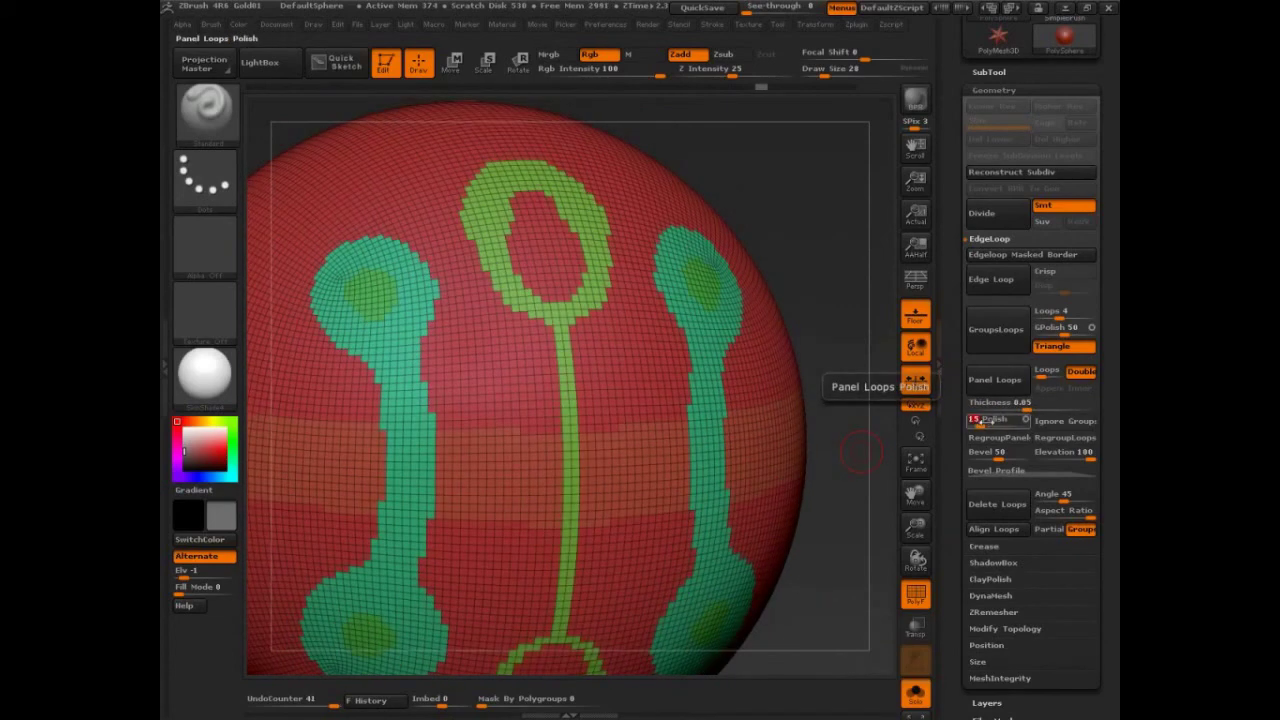
pyautogui.click(995, 380)
pyautogui.press('ctrl')
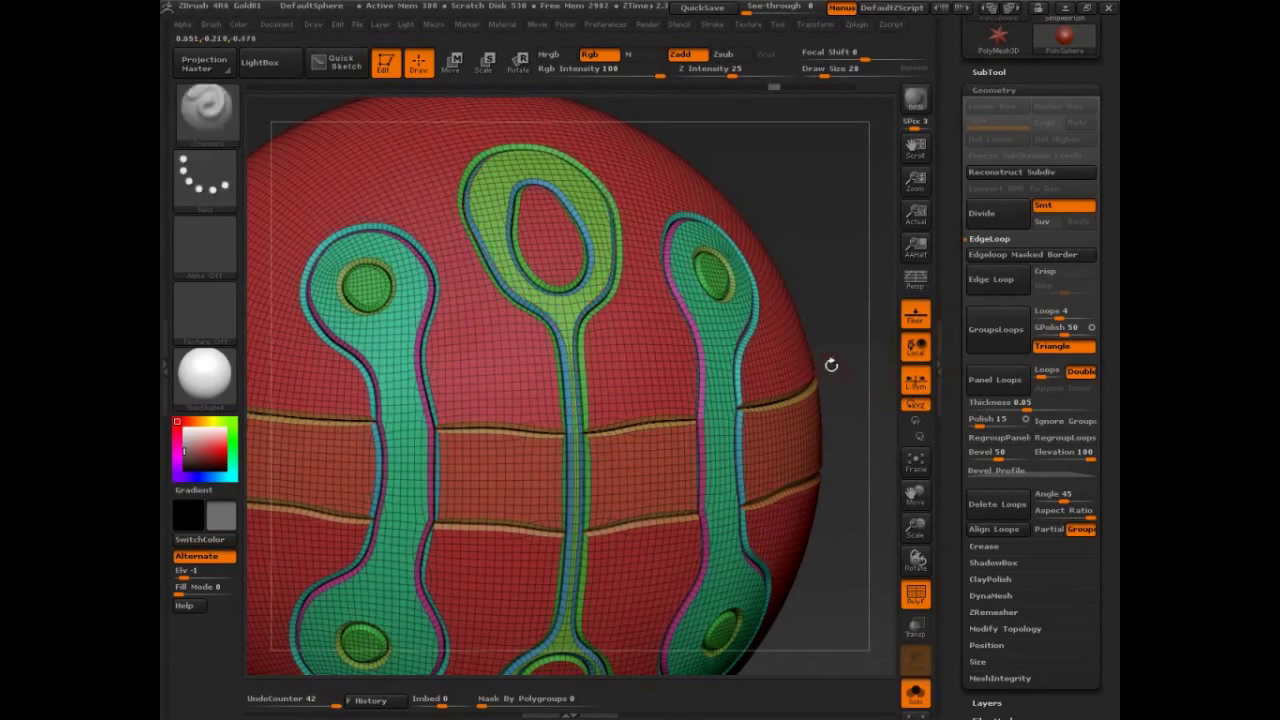
# Return Polish to 5 and undo the generated panel loops to restore the plain polygrouped sphere.
pyautogui.click(995, 420)
pyautogui.moveTo(995, 421); pyautogui.dragTo(989, 421)
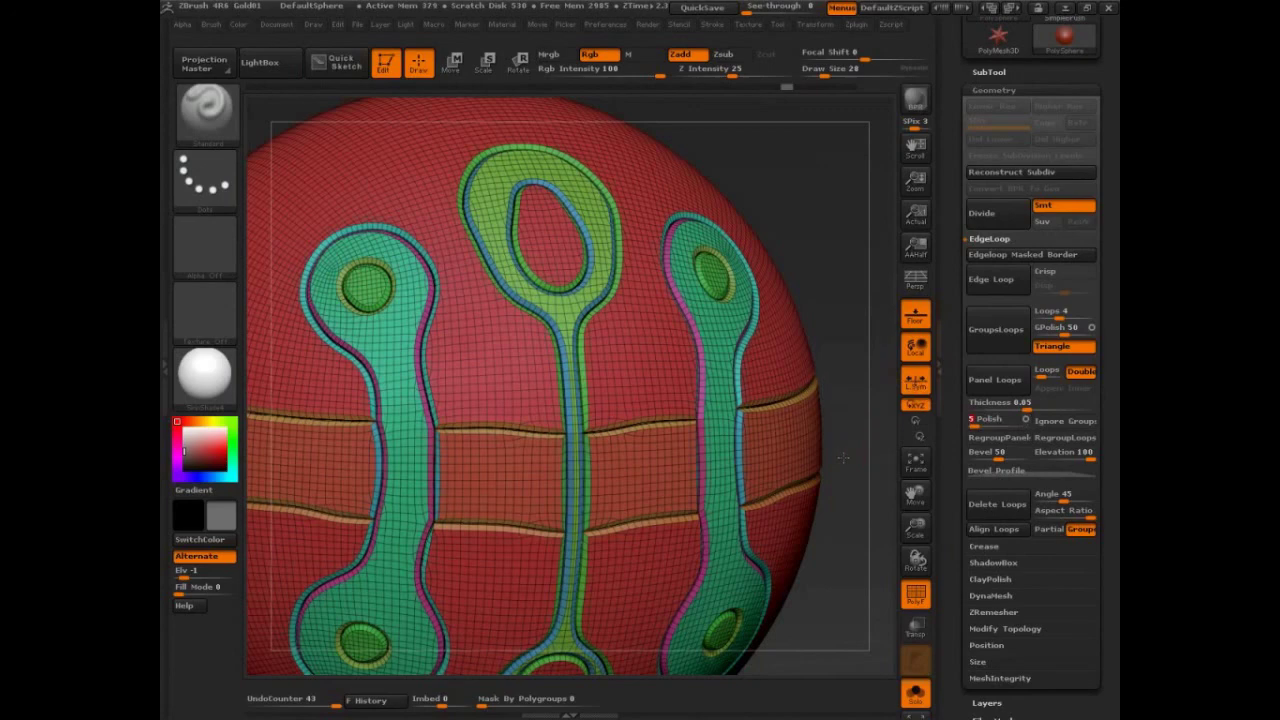
pyautogui.moveTo(843, 457); pyautogui.dragTo(843, 458)
pyautogui.hotkey('ctrl', 'z')
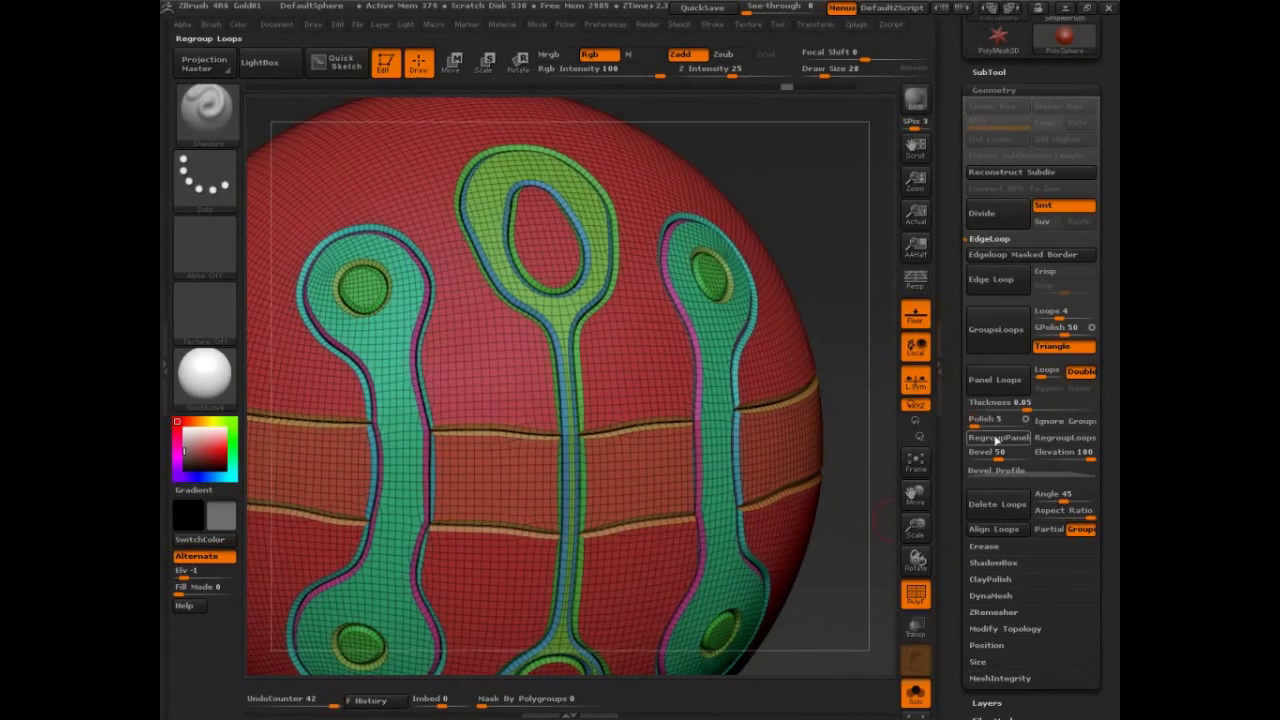
pyautogui.hotkey('ctrl', 'z')
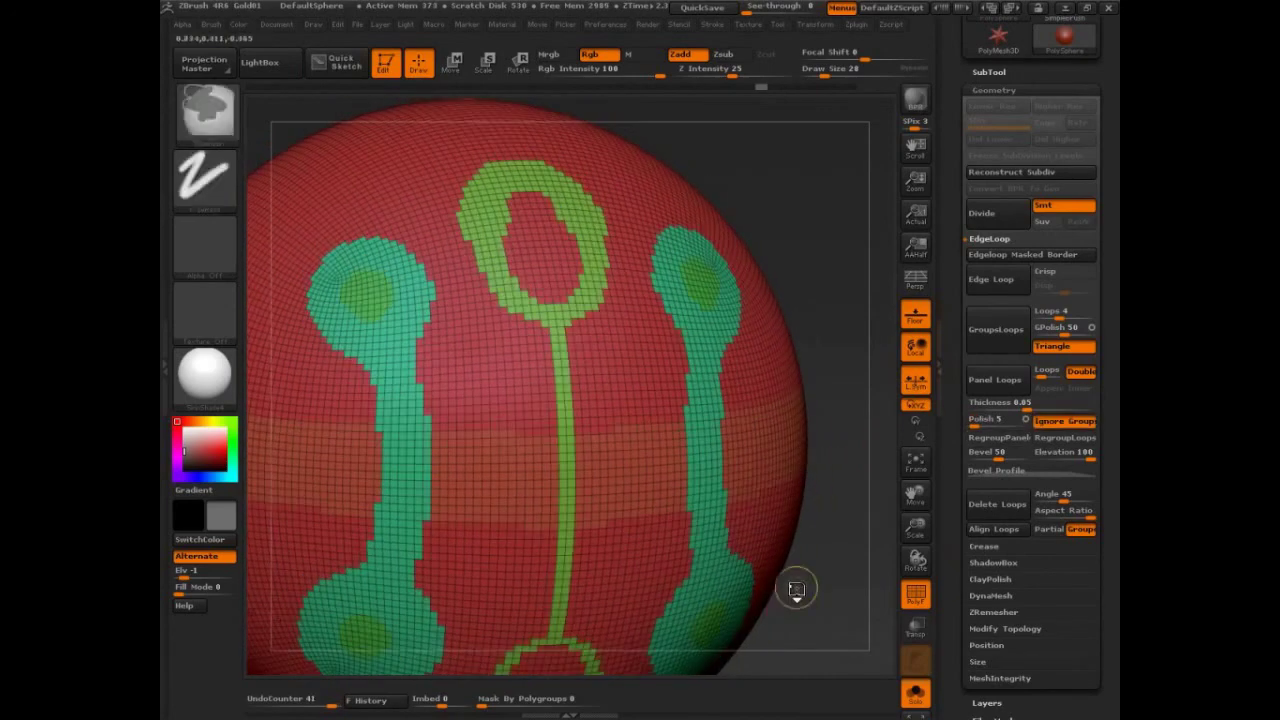
# Step back through the undo history and redo up to the unmasked polygrouped sphere that still has its subdivision levels.
pyautogui.hotkey('ctrl', 'z')
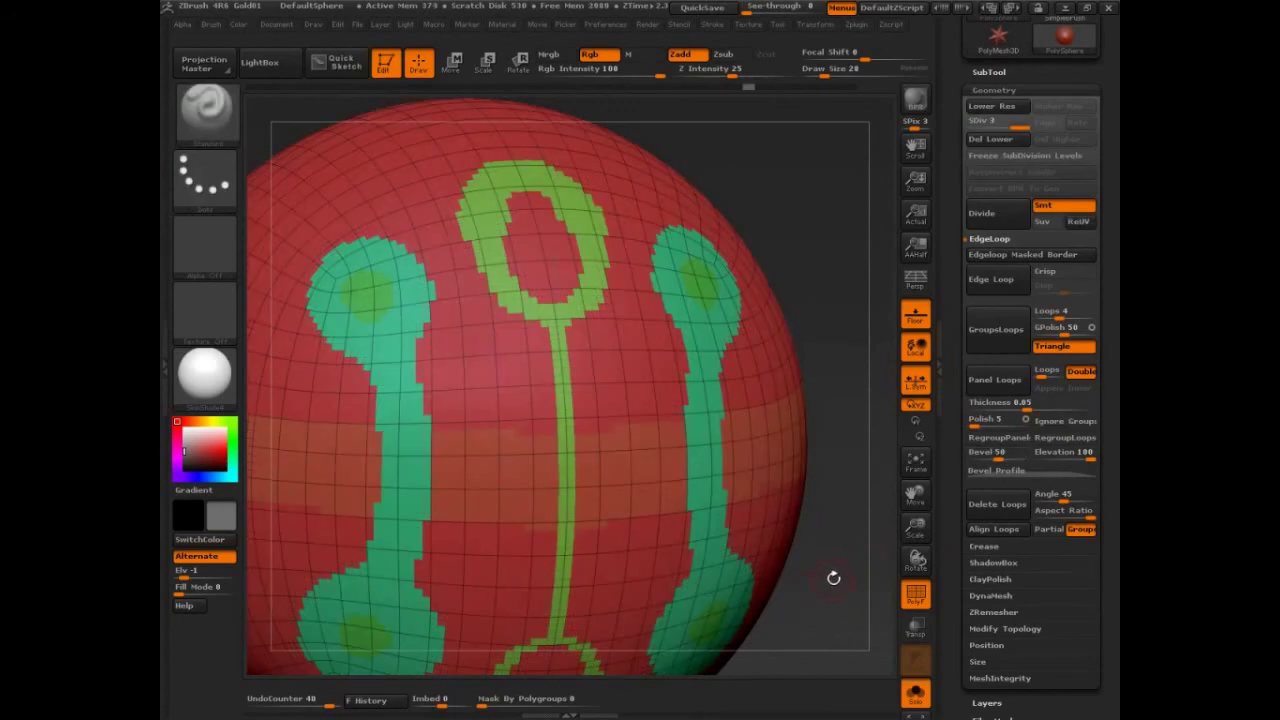
pyautogui.hotkey('ctrl', 'z')
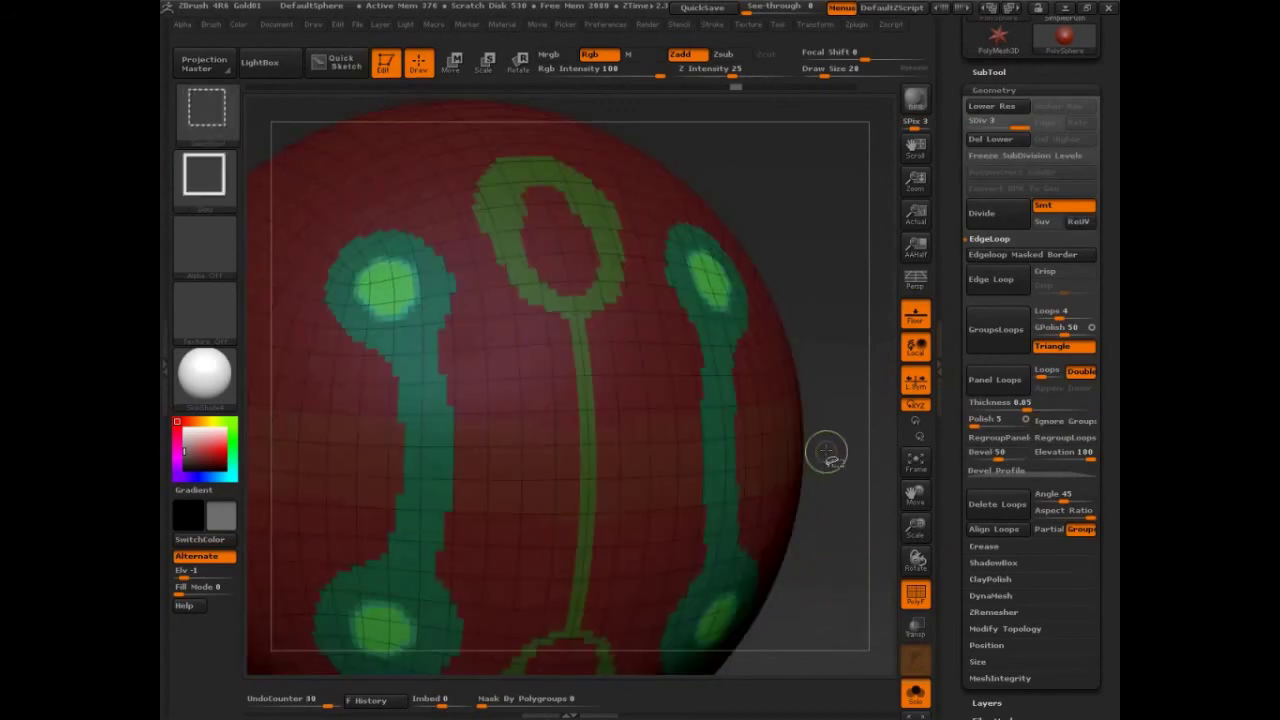
pyautogui.hotkey('ctrl', 'shift', 'z')
pyautogui.hotkey('ctrl', 'shift', 'z')
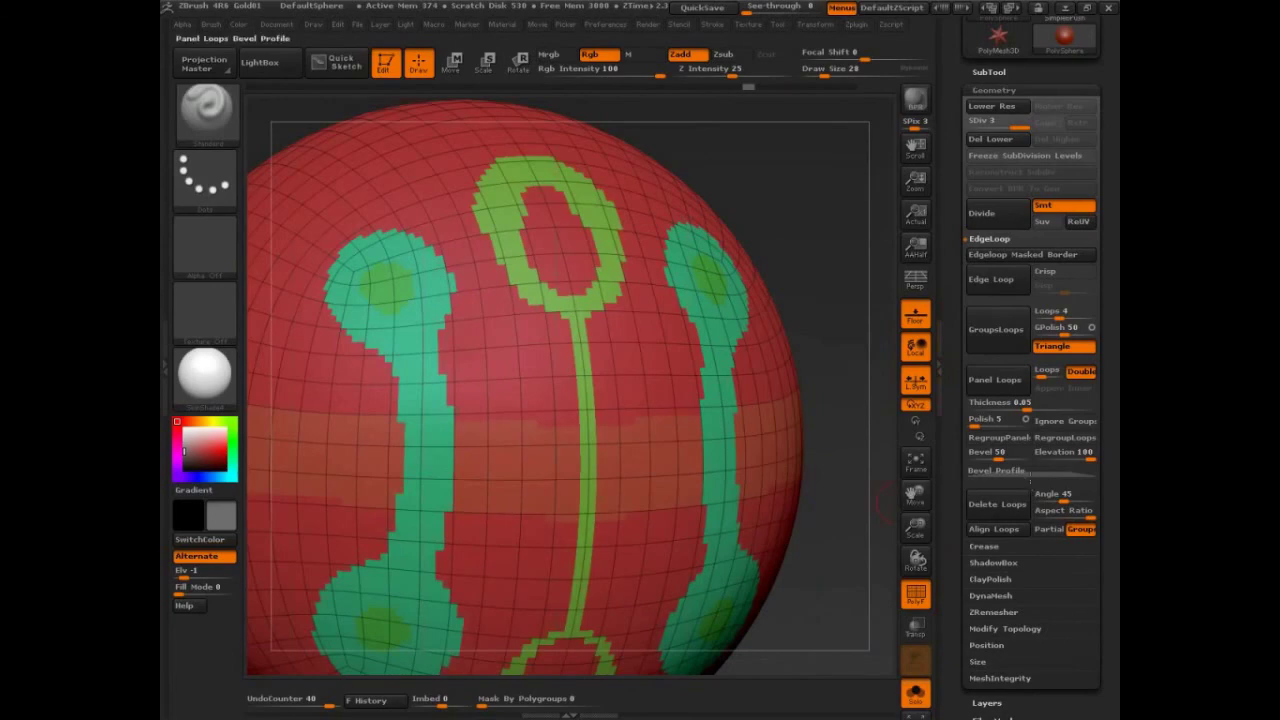